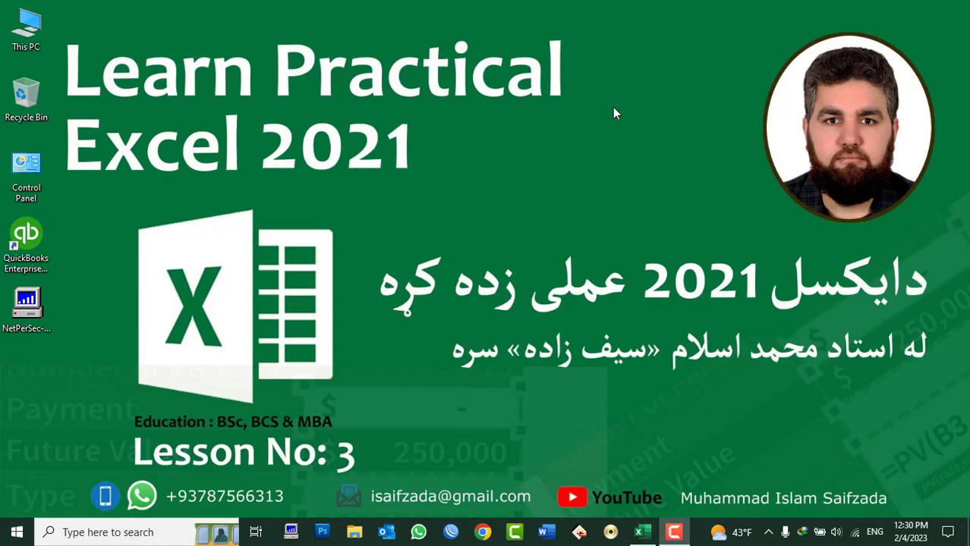
- Restore Excel, open and close the File view, and zoom the blank Book1 sheet to 145%
{"action": "left_click", "coordinate": [643, 532]}
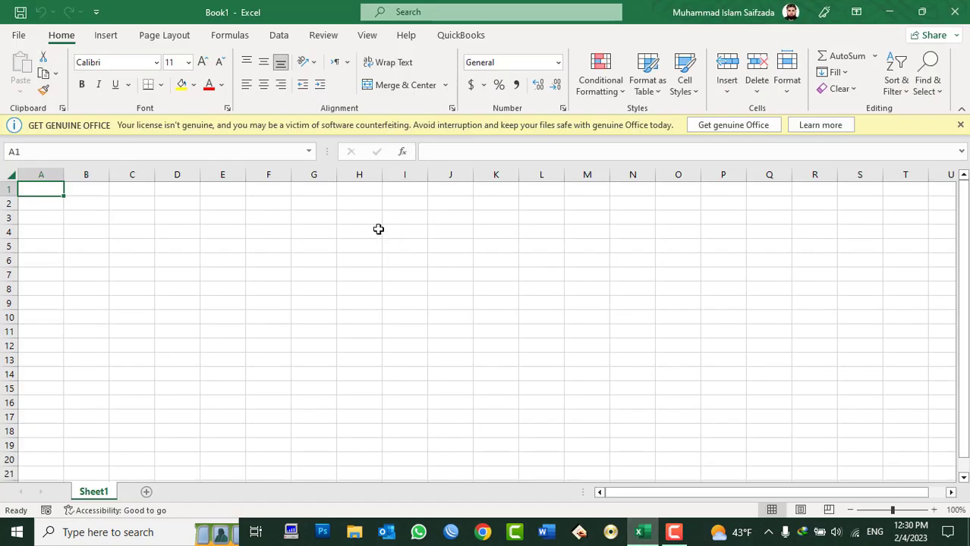
{"action": "left_click", "coordinate": [20, 35]}
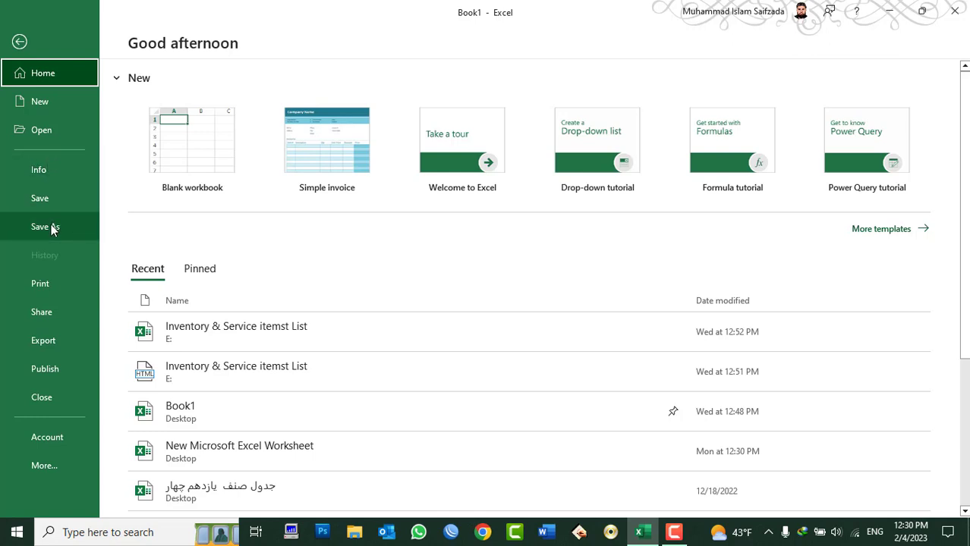
{"action": "left_click", "coordinate": [19, 40]}
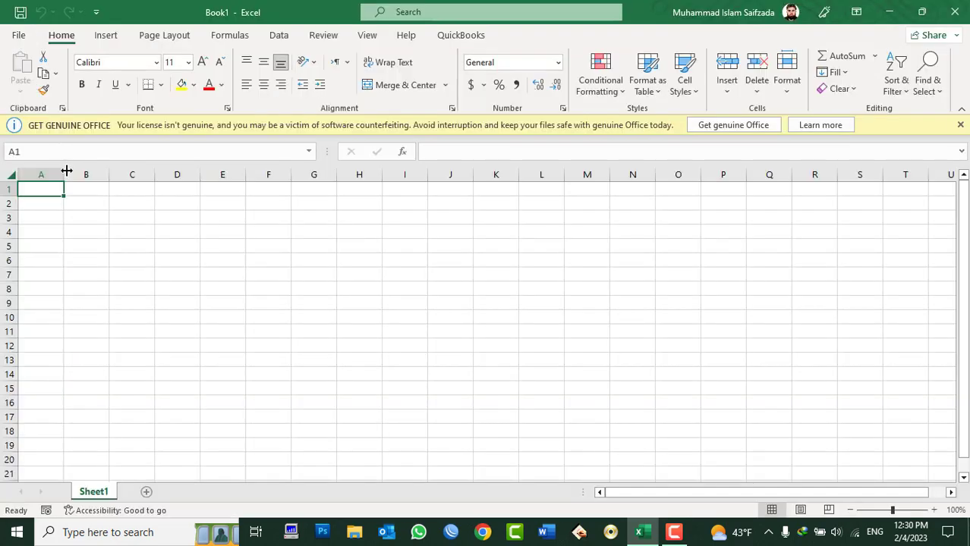
{"action": "scroll", "coordinate": [47, 186], "scroll_direction": "up", "scroll_amount": 3, "text": "ctrl"}
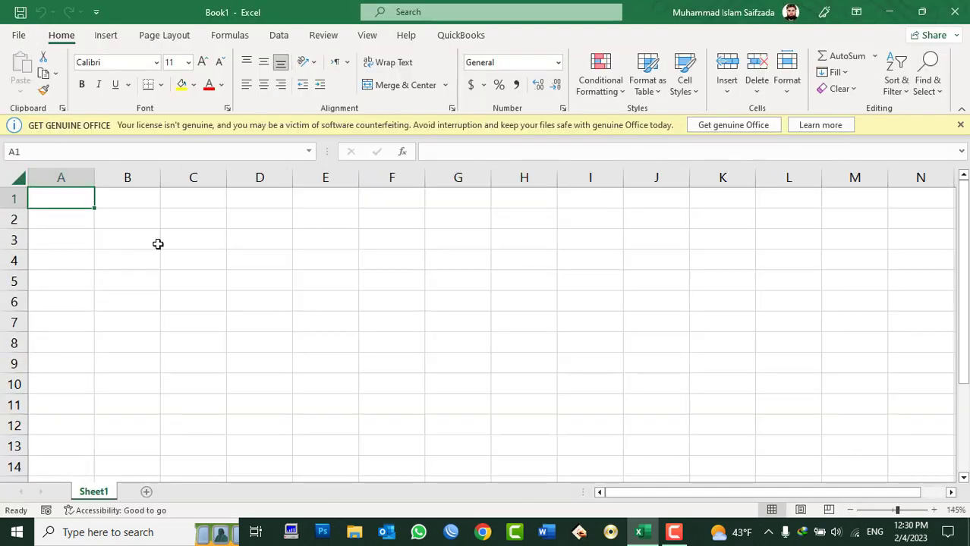
- Enter headers EmpID, EmpName, Post and Salary in A1:D1
{"action": "type", "text": "EmpI"}
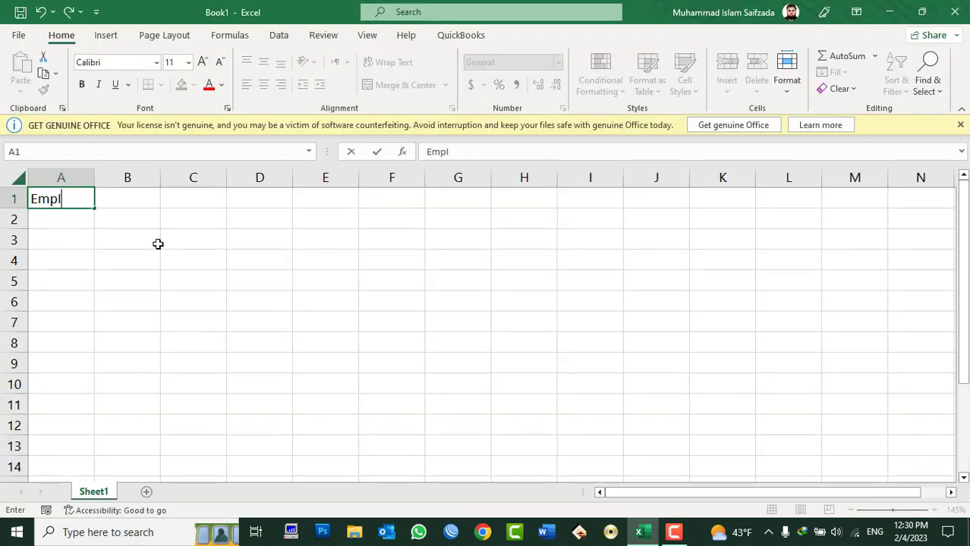
{"action": "type", "text": "D"}
{"action": "key", "text": "Tab"}
{"action": "type", "text": "EmpName"}
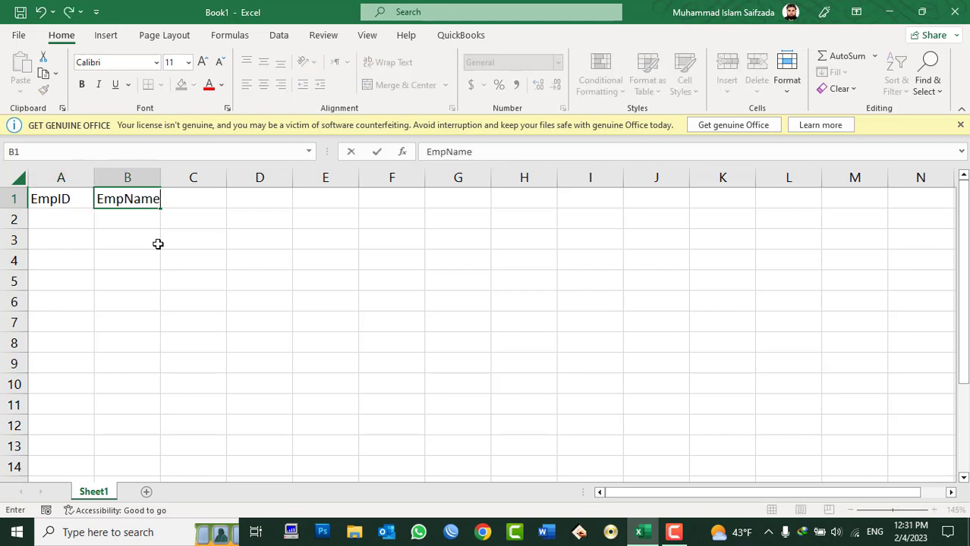
{"action": "key", "text": "Tab"}
{"action": "type", "text": "Post"}
{"action": "key", "text": "Tab"}
{"action": "type", "text": "Sal"}
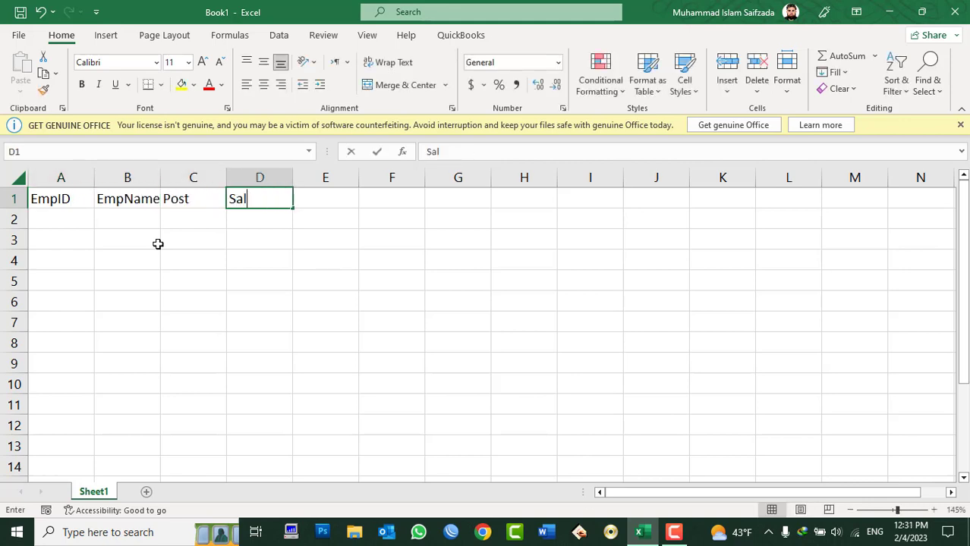
{"action": "type", "text": "ra"}
{"action": "key", "text": "BackSpace"}
{"action": "key", "text": "BackSpace"}
{"action": "type", "text": "ary"}
{"action": "key", "text": "Tab"}
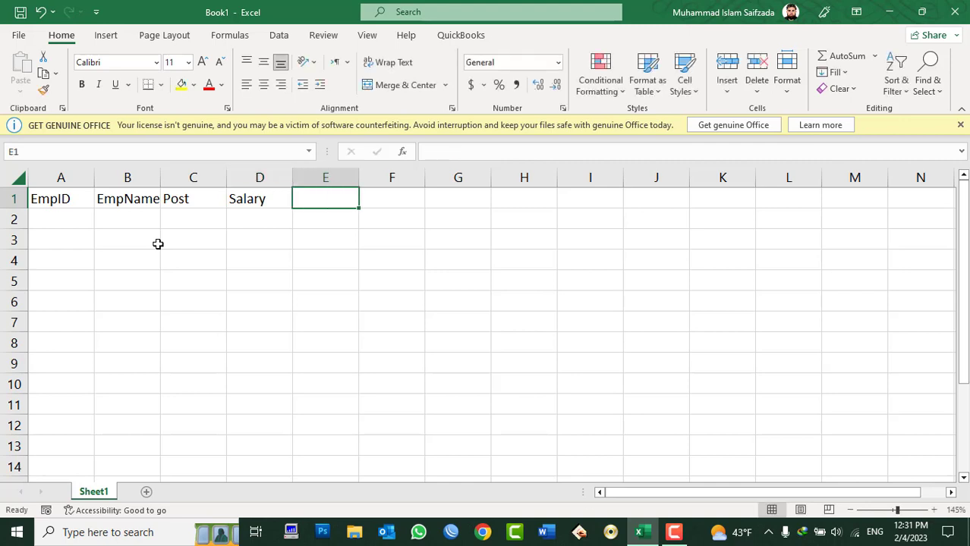
- Add headers Advance and Net Salary in E1:F1, then widen column B and narrow column A
{"action": "type", "text": "Advance"}
{"action": "key", "text": "Tab"}
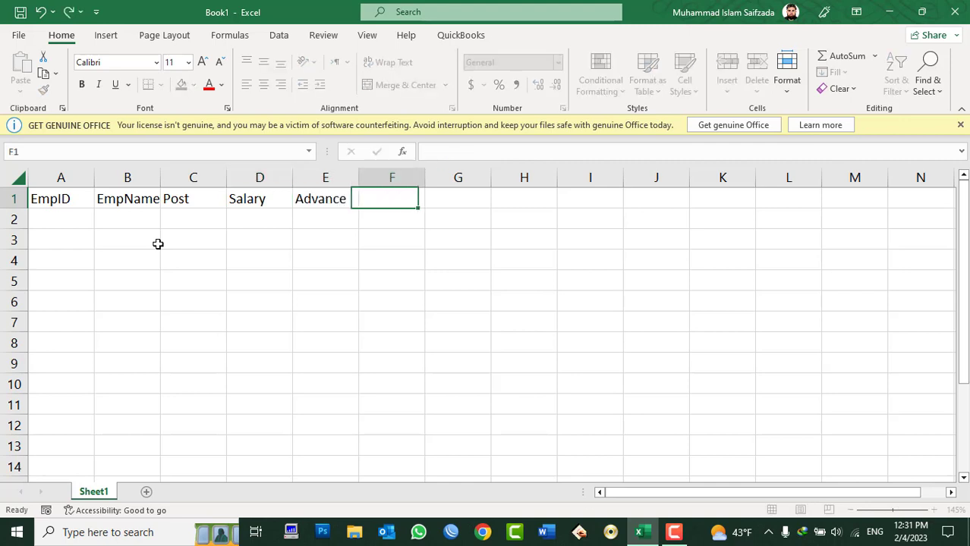
{"action": "type", "text": "Ne"}
{"action": "key", "text": "BackSpace"}
{"action": "key", "text": "BackSpace"}
{"action": "type", "text": "n"}
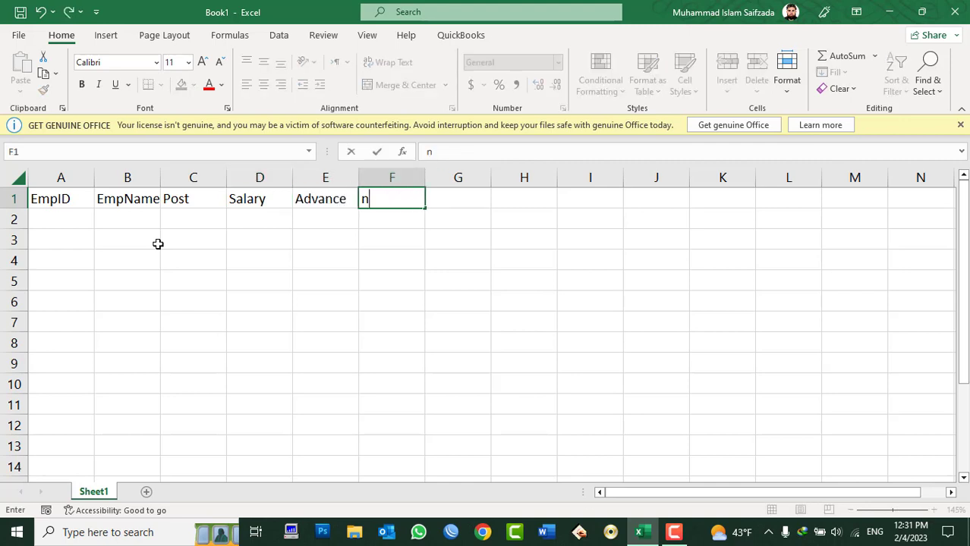
{"action": "key", "text": "BackSpace"}
{"action": "type", "text": "N"}
{"action": "key", "text": "BackSpace"}
{"action": "type", "text": "Net S"}
{"action": "type", "text": "alary"}
{"action": "key", "text": "Return"}
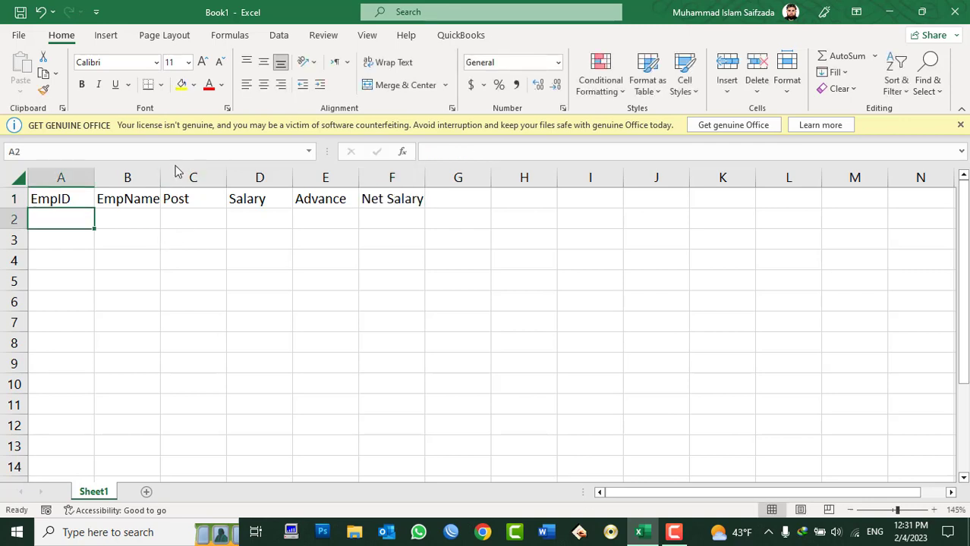
{"action": "left_click_drag", "start_coordinate": [161, 177], "coordinate": [177, 177]}
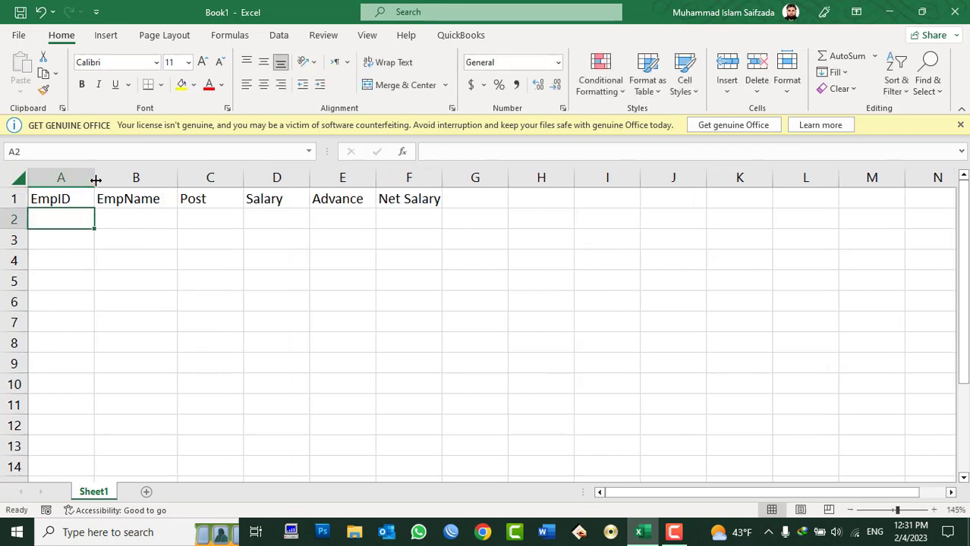
{"action": "left_click_drag", "start_coordinate": [96, 180], "coordinate": [77, 179]}
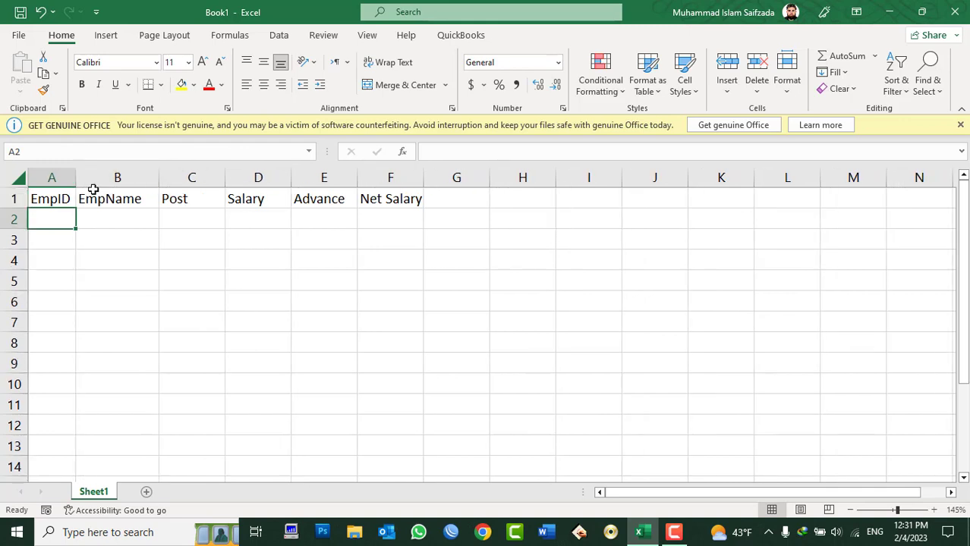
- Enter HIK01 in A2 and fill IDs HIK02–HIK08 down to A9
{"action": "type", "text": "HIK01"}
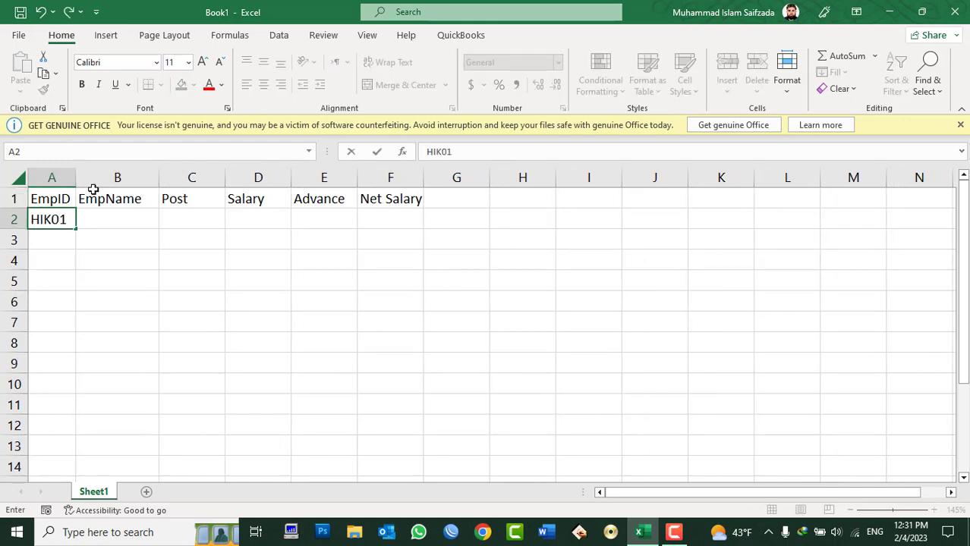
{"action": "key", "text": "Return"}
{"action": "left_click", "coordinate": [48, 220]}
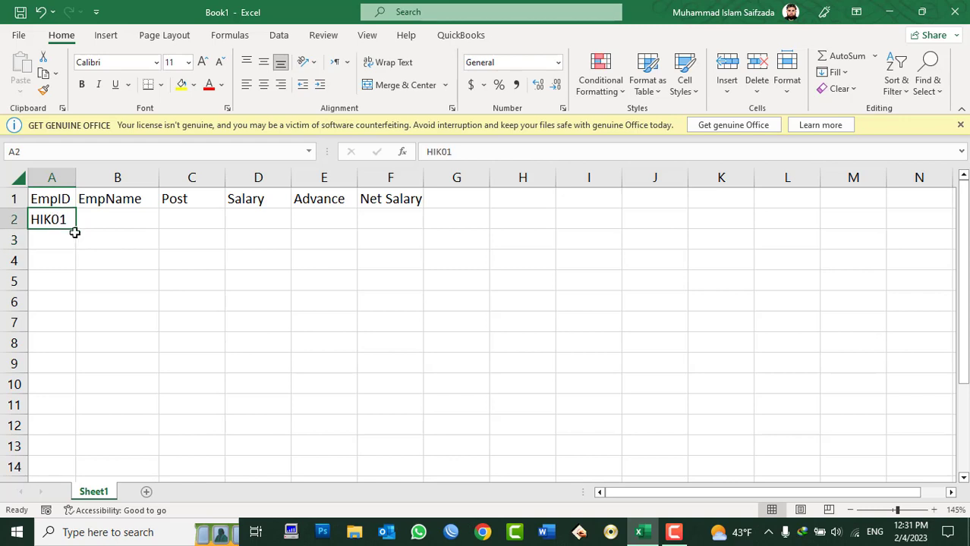
{"action": "left_click_drag", "start_coordinate": [75, 229], "coordinate": [79, 370]}
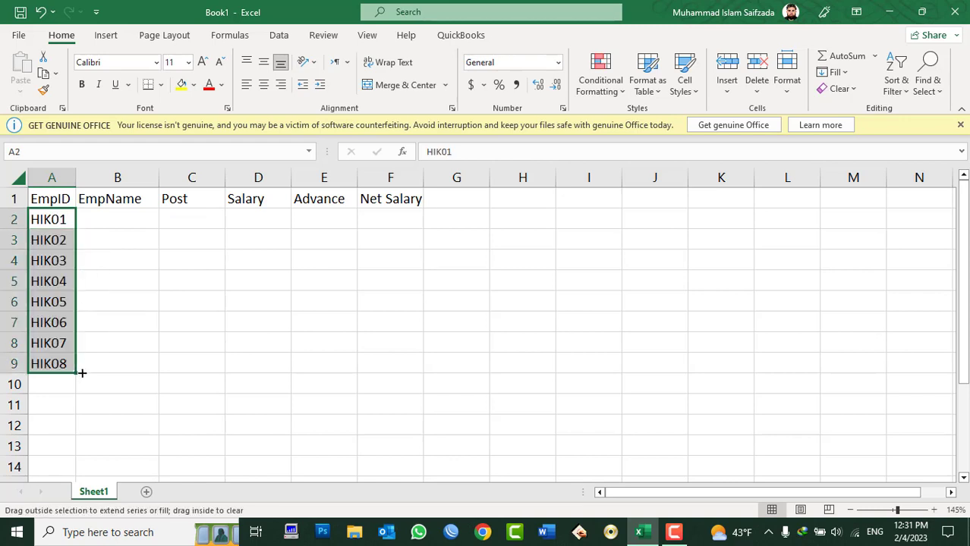
- Type the eight employee names into B2:B9
{"action": "left_click", "coordinate": [117, 219]}
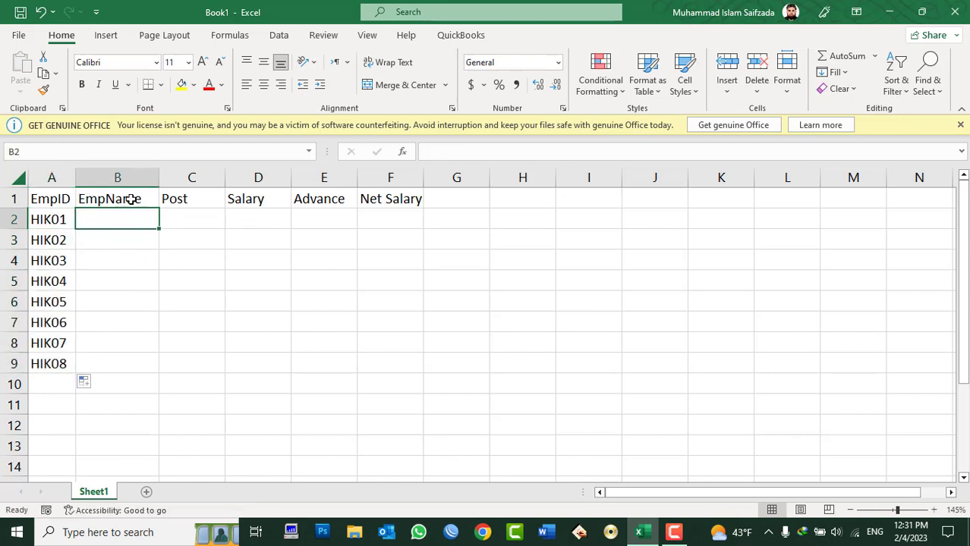
{"action": "type", "text": "Ali Kha"}
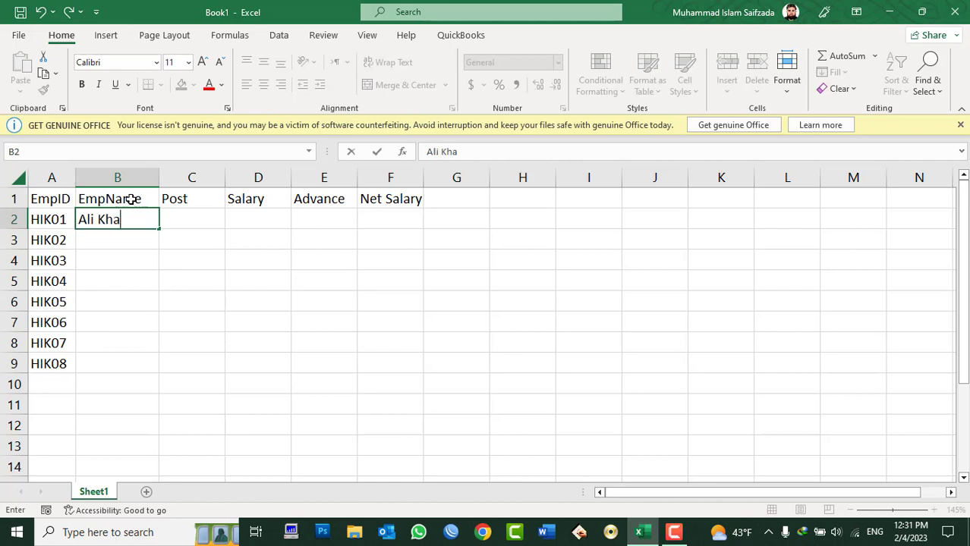
{"action": "key", "text": "BackSpace"}
{"action": "key", "text": "BackSpace"}
{"action": "key", "text": "BackSpace"}
{"action": "key", "text": "Return"}
{"action": "type", "text": "Khan"}
{"action": "key", "text": "Return"}
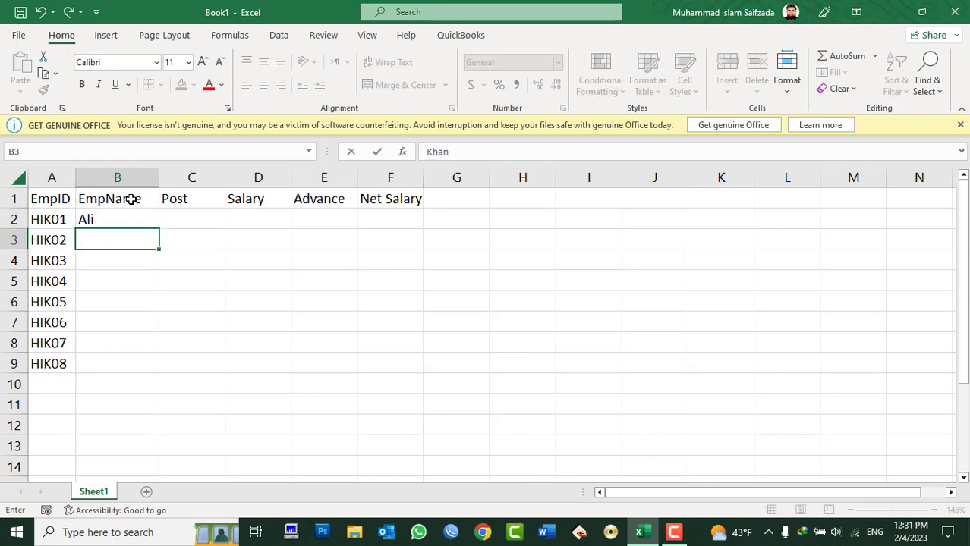
{"action": "type", "text": "Jan"}
{"action": "key", "text": "Return"}
{"action": "type", "text": "Salam"}
{"action": "key", "text": "Return"}
{"action": "type", "text": "Isl"}
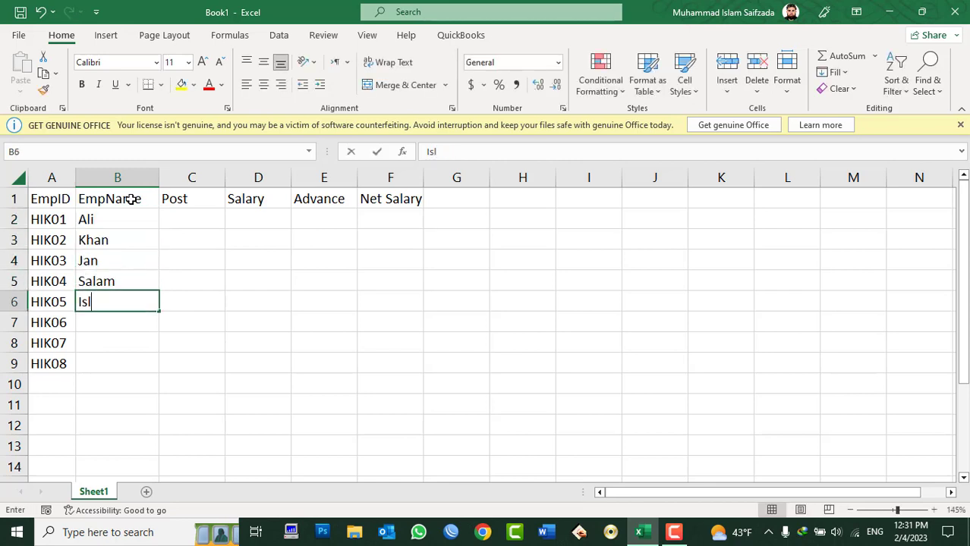
{"action": "type", "text": "am"}
{"action": "key", "text": "Return"}
{"action": "type", "text": "Kamal"}
{"action": "key", "text": "Return"}
{"action": "type", "text": "Fahi"}
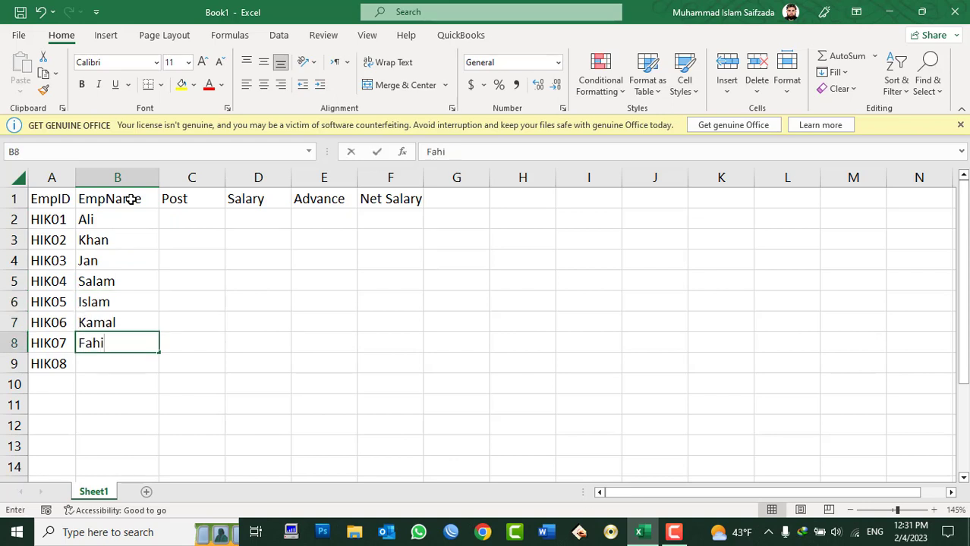
{"action": "type", "text": "m"}
{"action": "key", "text": "Return"}
{"action": "type", "text": "Ajmal"}
{"action": "key", "text": "Return"}
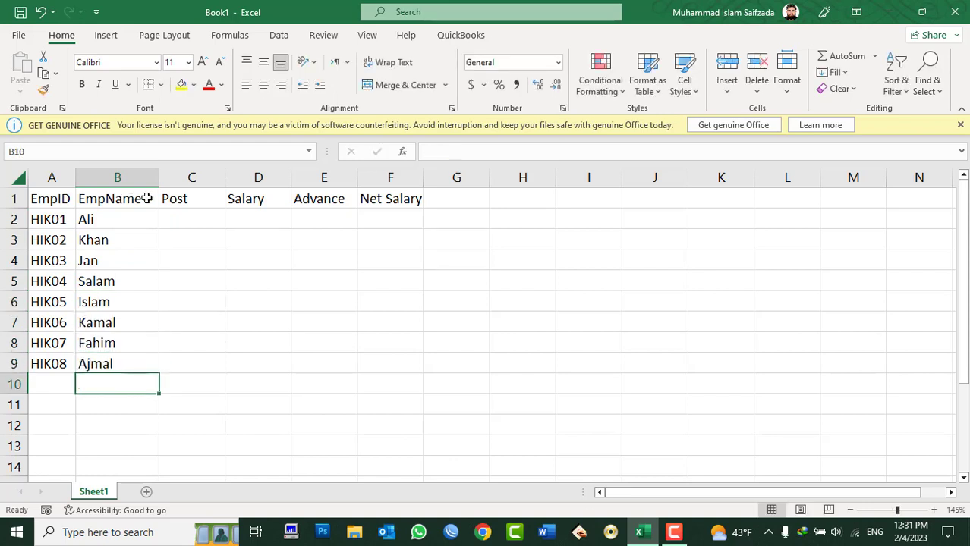
- Fill C2:C9 with the post IT Officer
{"action": "left_click", "coordinate": [205, 219]}
{"action": "left_click_drag", "start_coordinate": [205, 220], "coordinate": [187, 359]}
{"action": "type", "text": "i"}
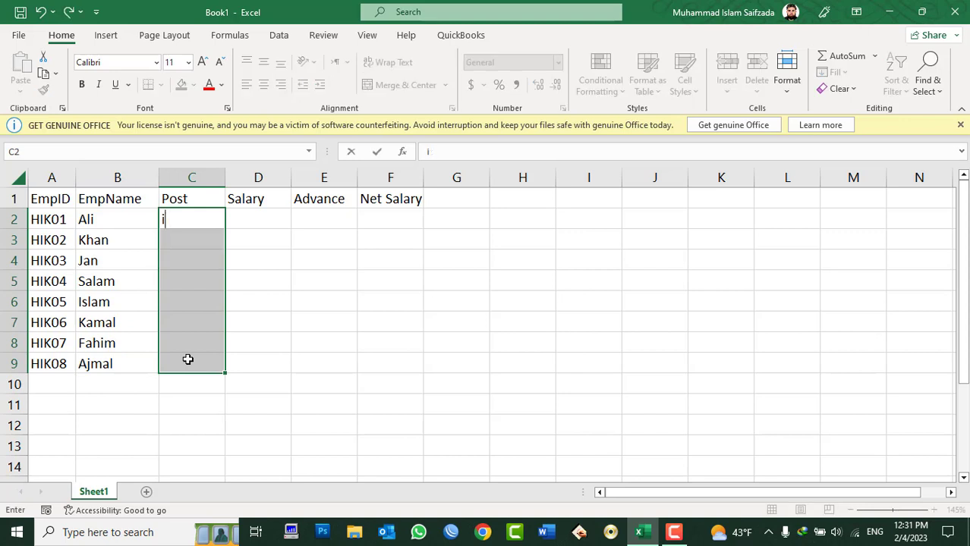
{"action": "type", "text": "t"}
{"action": "type", "text": "IT Offi"}
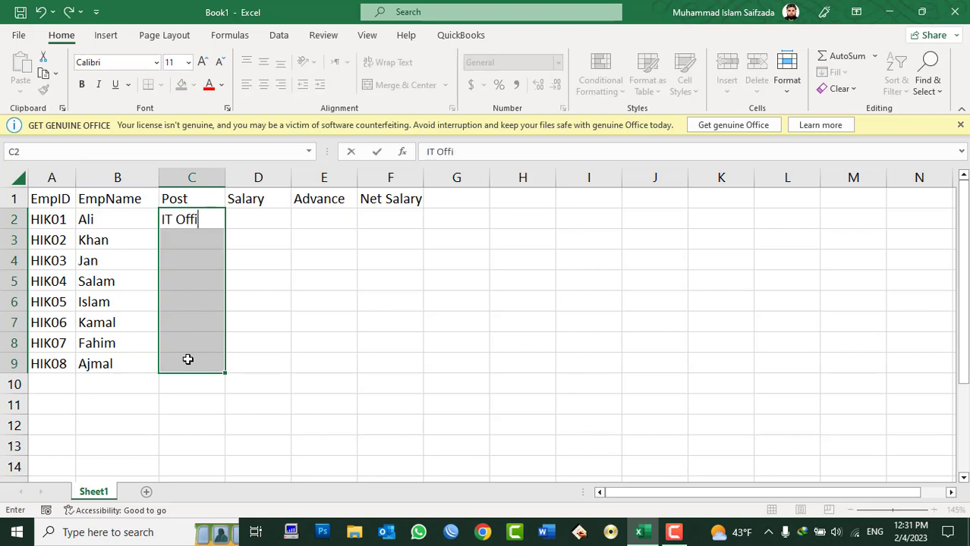
{"action": "type", "text": "cer"}
{"action": "key", "text": "ctrl+Return"}
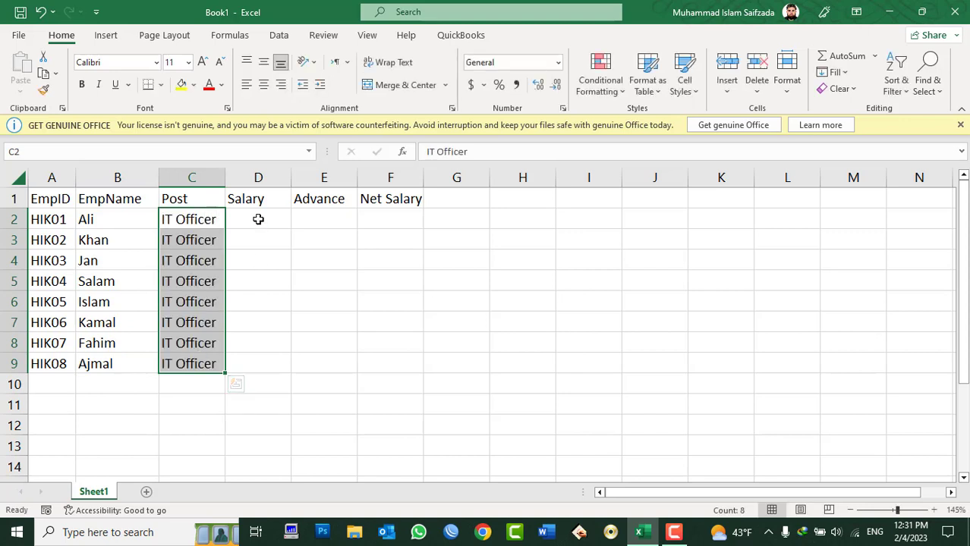
- Fill D2:D9 with a salary of 25000
{"action": "left_click_drag", "start_coordinate": [258, 219], "coordinate": [287, 363]}
{"action": "type", "text": "2000"}
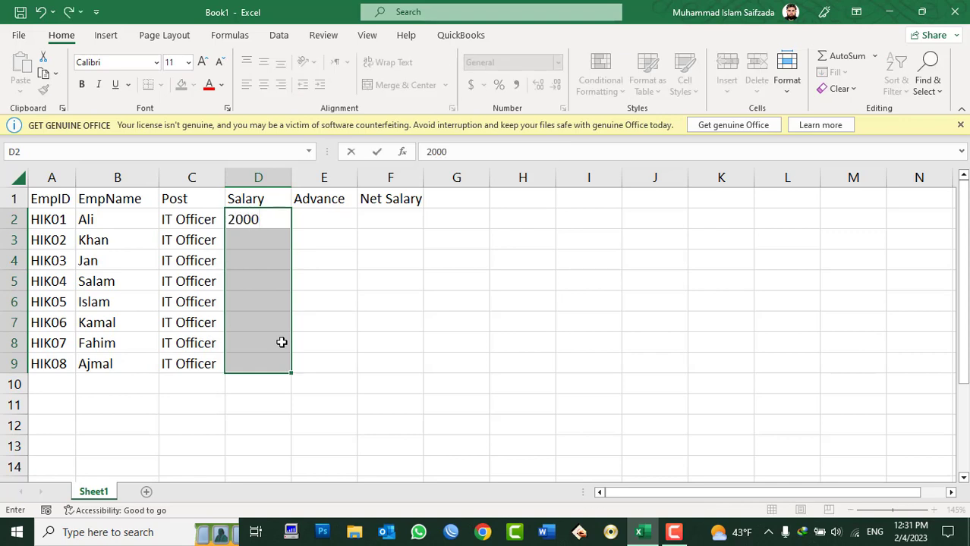
{"action": "key", "text": "BackSpace"}
{"action": "key", "text": "BackSpace"}
{"action": "key", "text": "BackSpace"}
{"action": "key", "text": "BackSpace"}
{"action": "type", "text": "24"}
{"action": "type", "text": "0"}
{"action": "key", "text": "BackSpace"}
{"action": "key", "text": "BackSpace"}
{"action": "type", "text": "5000"}
{"action": "key", "text": "ctrl+Return"}
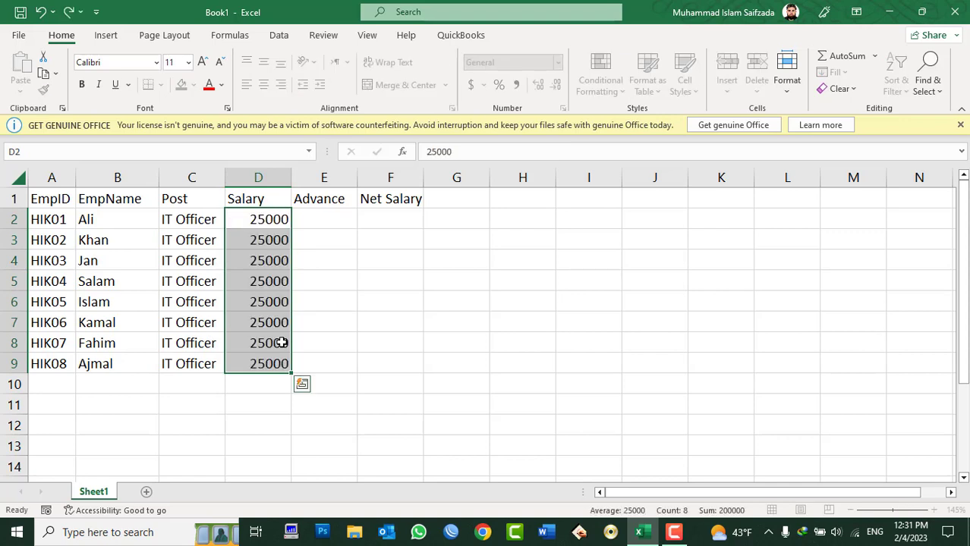
- Fill E2:E9 with an advance of 0
{"action": "left_click_drag", "start_coordinate": [324, 199], "coordinate": [333, 363]}
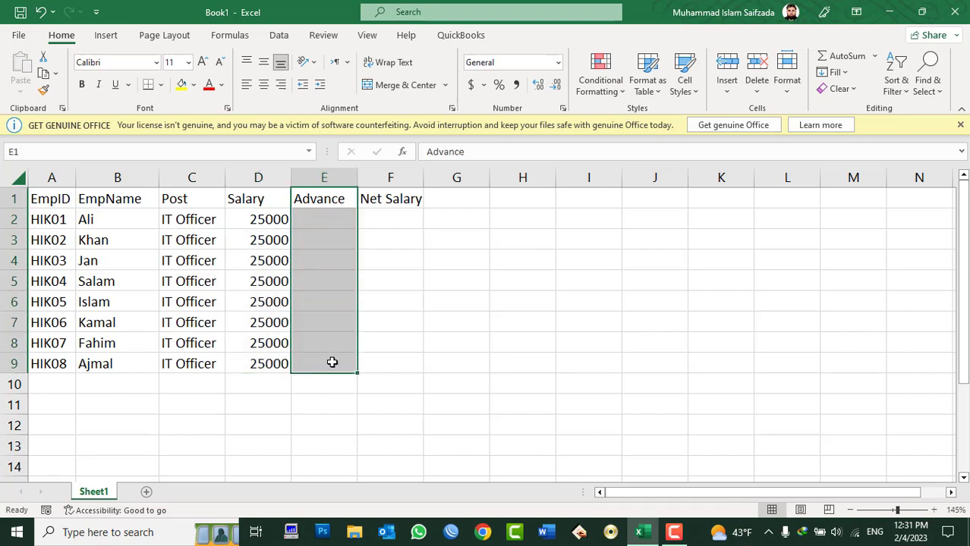
{"action": "left_click_drag", "start_coordinate": [332, 219], "coordinate": [323, 362]}
{"action": "type", "text": "0"}
{"action": "key", "text": "ctrl+Return"}
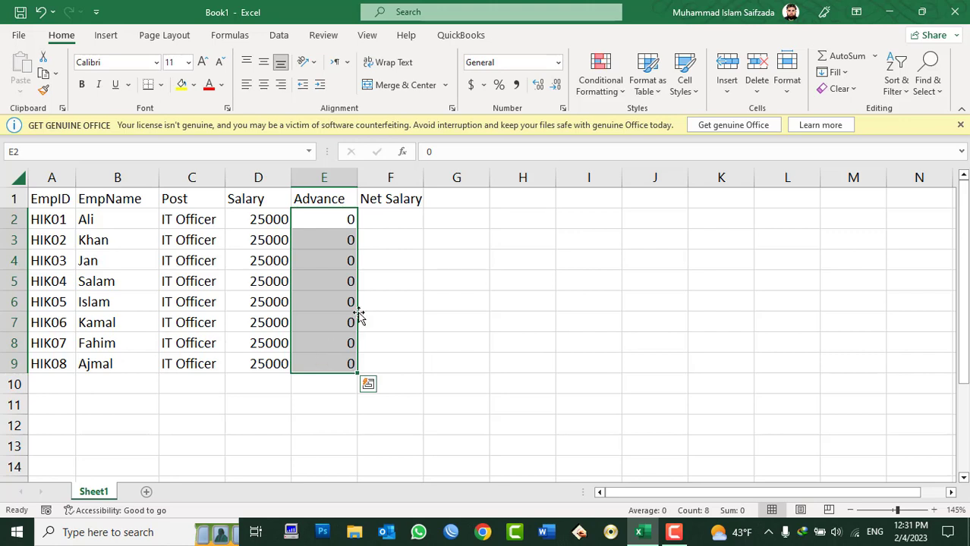
- Put the formula =D2-E2 in F2, fill it down through F9, and select A1:F9
{"action": "left_click", "coordinate": [383, 217]}
{"action": "type", "text": "="}
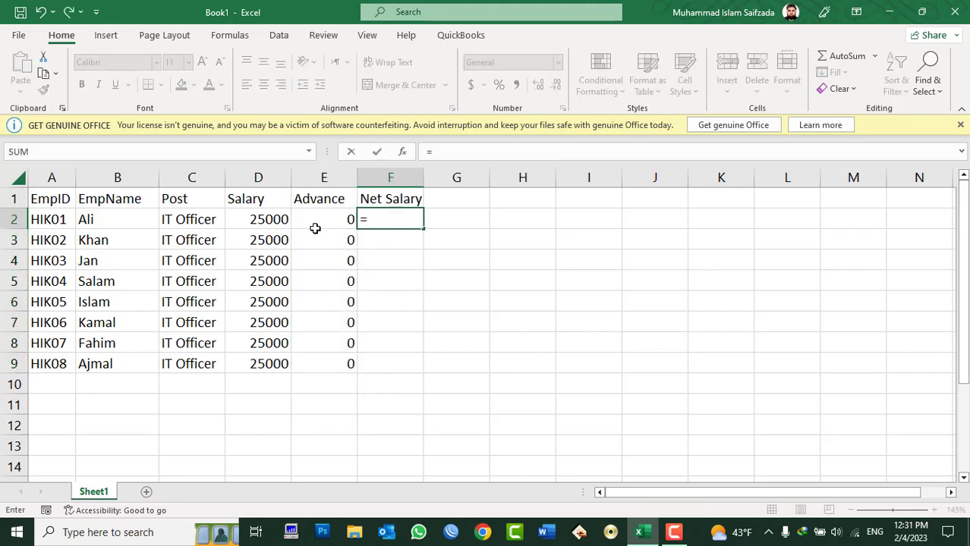
{"action": "left_click", "coordinate": [272, 220]}
{"action": "type", "text": "-"}
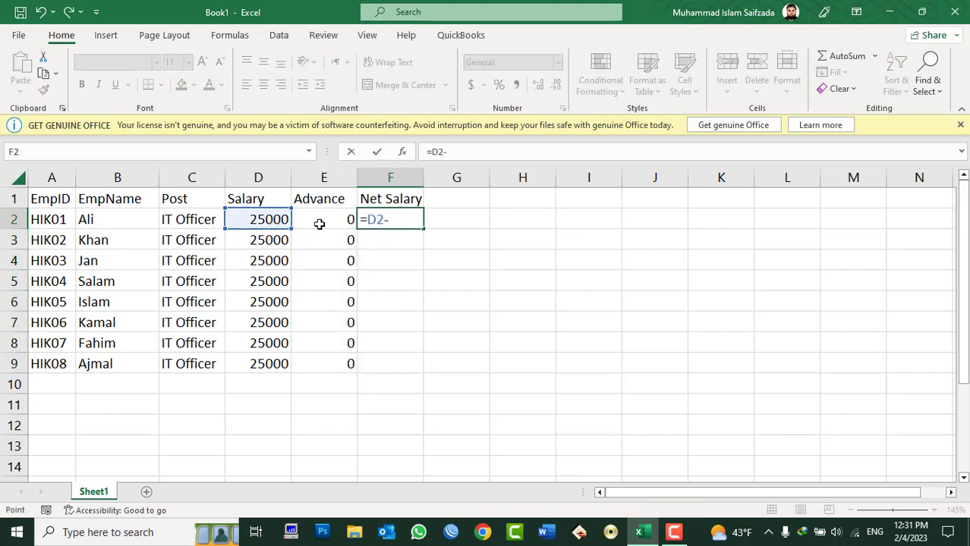
{"action": "left_click", "coordinate": [321, 220]}
{"action": "key", "text": "ctrl+Return"}
{"action": "key", "text": "shift+Down"}
{"action": "key", "text": "shift+Down"}
{"action": "key", "text": "shift+Down"}
{"action": "key", "text": "shift+Down"}
{"action": "key", "text": "shift+Down"}
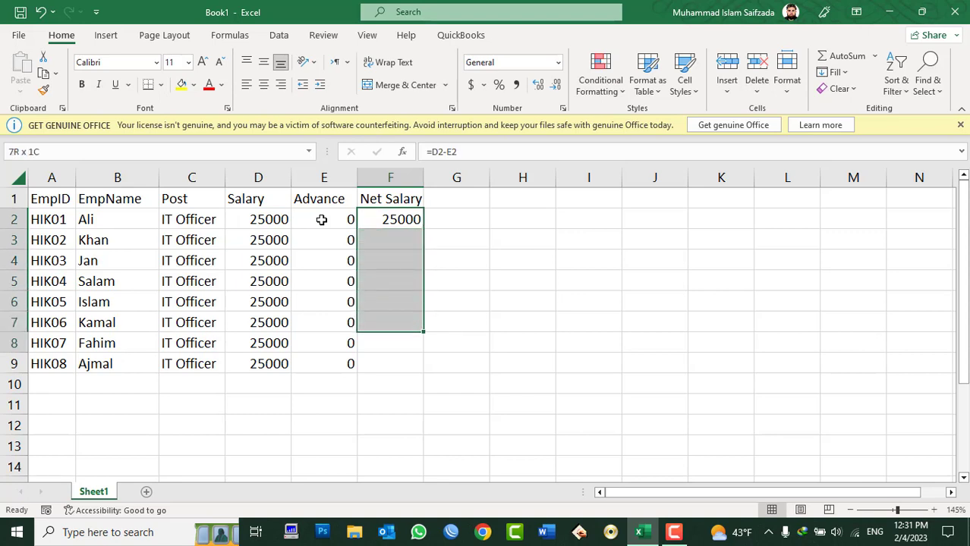
{"action": "key", "text": "shift+Down"}
{"action": "key", "text": "shift+Down"}
{"action": "key", "text": "shift+Down"}
{"action": "key", "text": "shift+Up"}
{"action": "key", "text": "ctrl+d"}
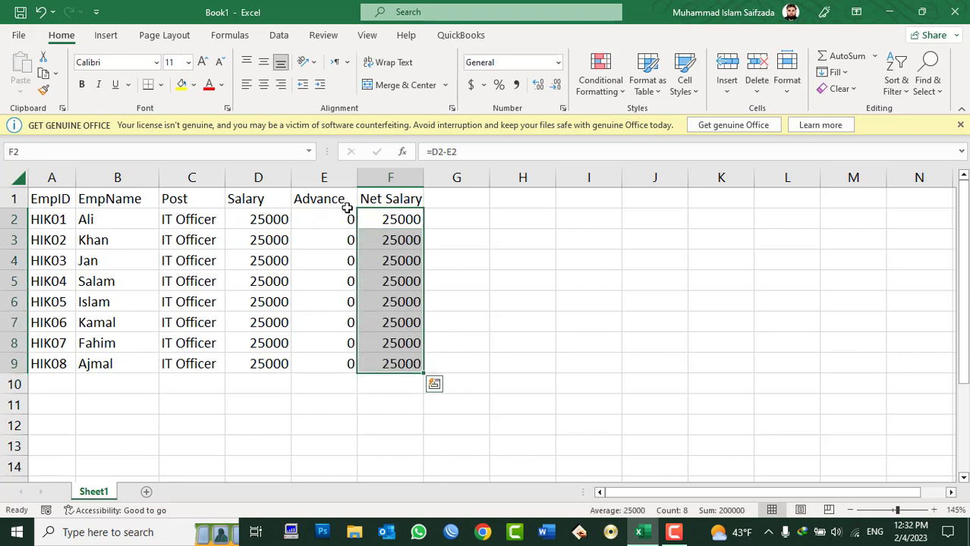
{"action": "mouse_move", "coordinate": [383, 199]}
{"action": "left_mouse_down"}
{"action": "mouse_move", "coordinate": [199, 365]}
{"action": "mouse_move", "coordinate": [63, 354]}
{"action": "left_mouse_up"}
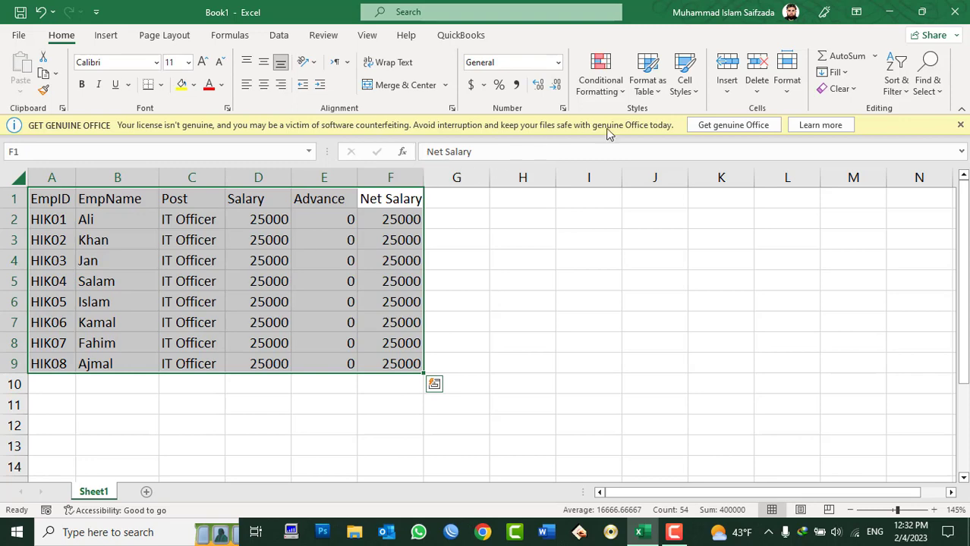
- Format A1:F9 as a table with headers in a green Light style, then open the File view
{"action": "left_click", "coordinate": [657, 93]}
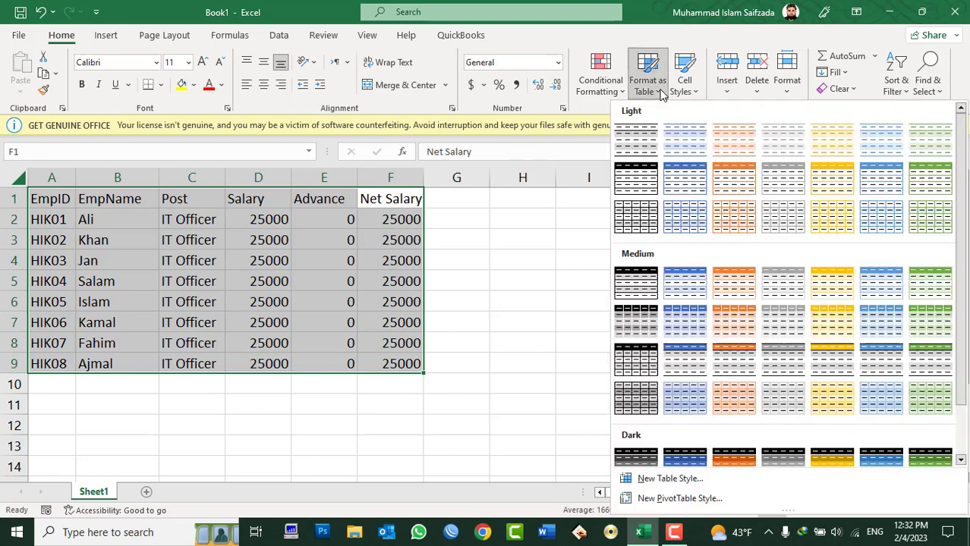
{"action": "left_click", "coordinate": [930, 179]}
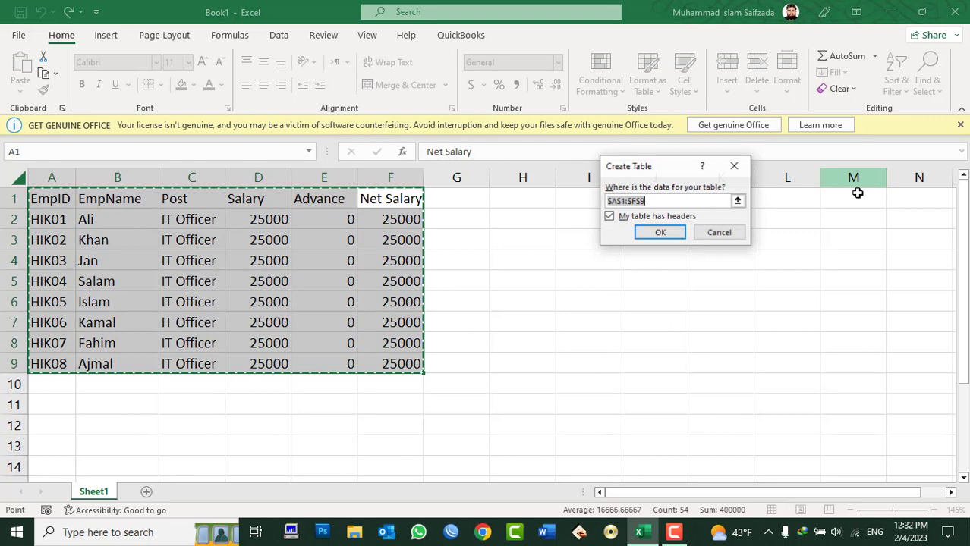
{"action": "left_click", "coordinate": [676, 235]}
{"action": "left_click", "coordinate": [535, 279]}
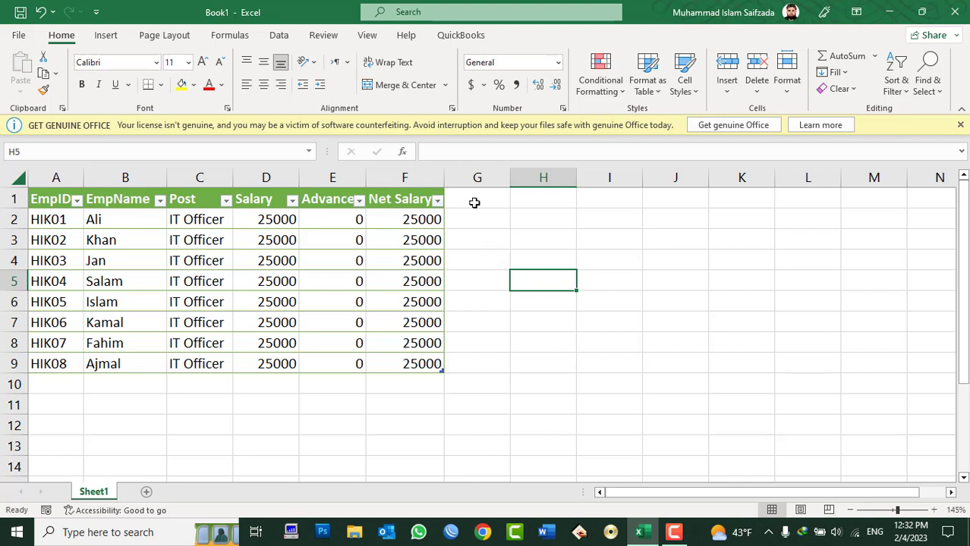
{"action": "left_click", "coordinate": [22, 36]}
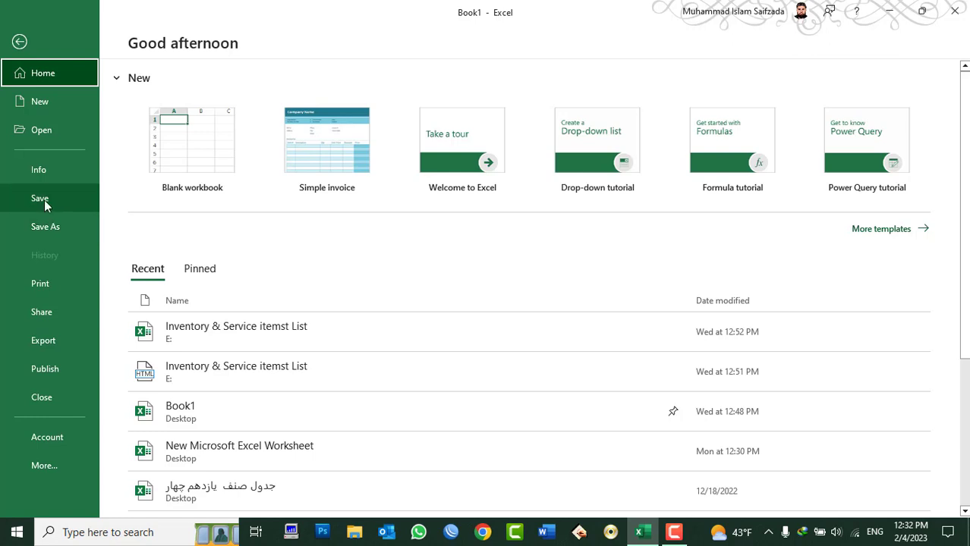
- Choose Save As with This PC and open the Browse dialog for saving Book1
{"action": "left_click", "coordinate": [40, 198]}
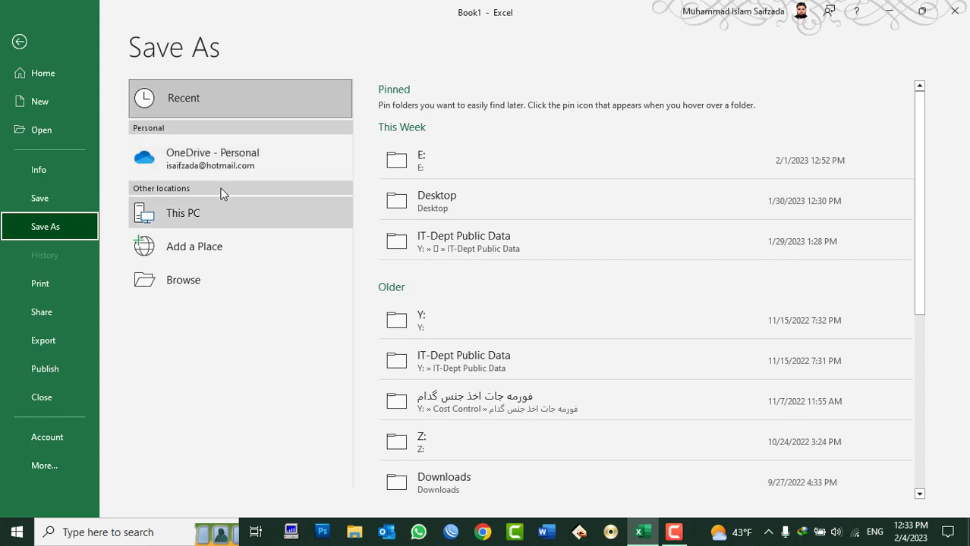
{"action": "left_click", "coordinate": [193, 222]}
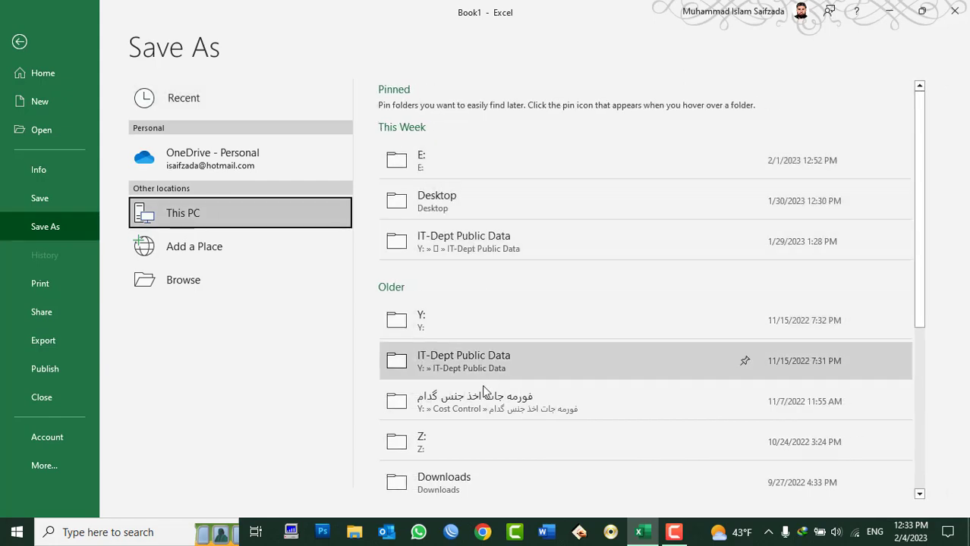
{"action": "scroll", "coordinate": [498, 465], "scroll_direction": "down", "scroll_amount": 3}
{"action": "scroll", "coordinate": [499, 465], "scroll_direction": "up", "scroll_amount": 3}
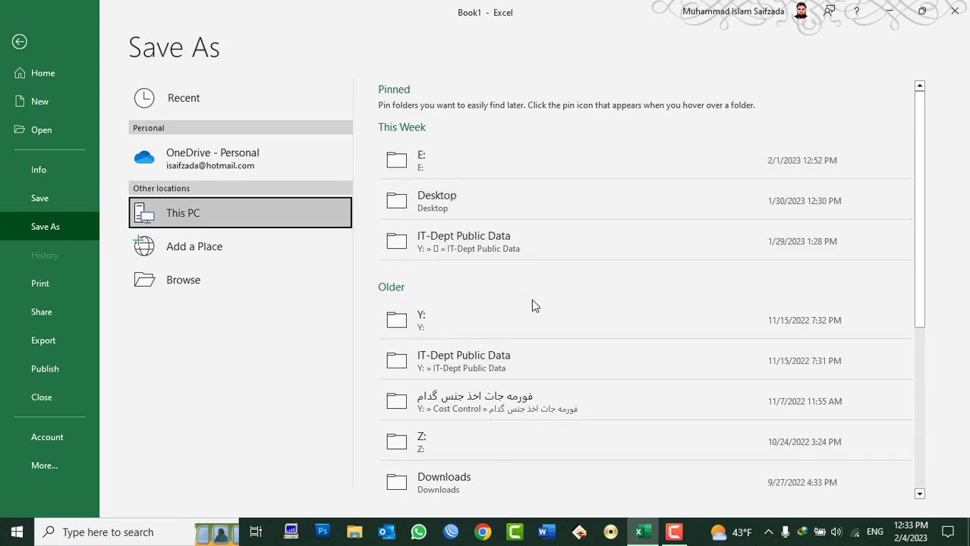
{"action": "scroll", "coordinate": [533, 304], "scroll_direction": "down", "scroll_amount": 3}
{"action": "scroll", "coordinate": [531, 330], "scroll_direction": "up", "scroll_amount": 3}
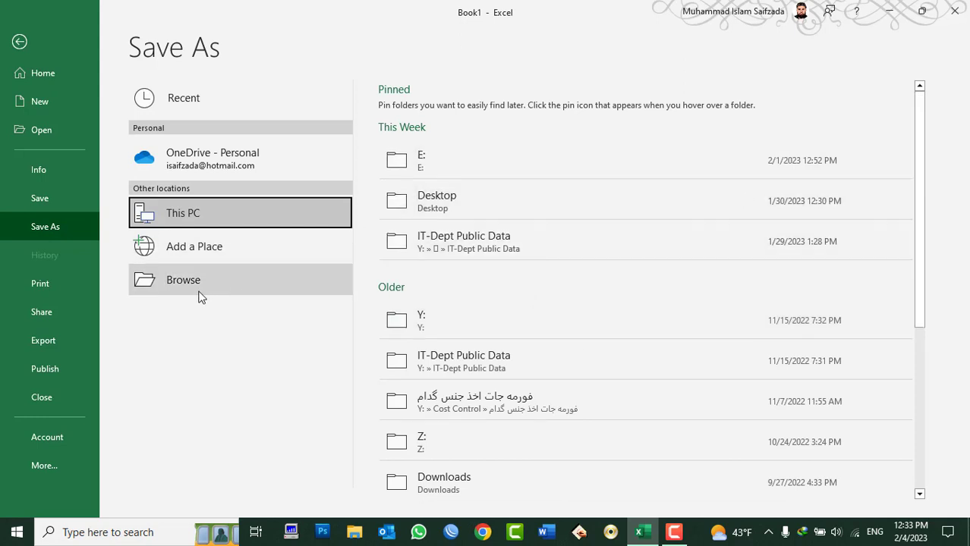
{"action": "left_click", "coordinate": [196, 250]}
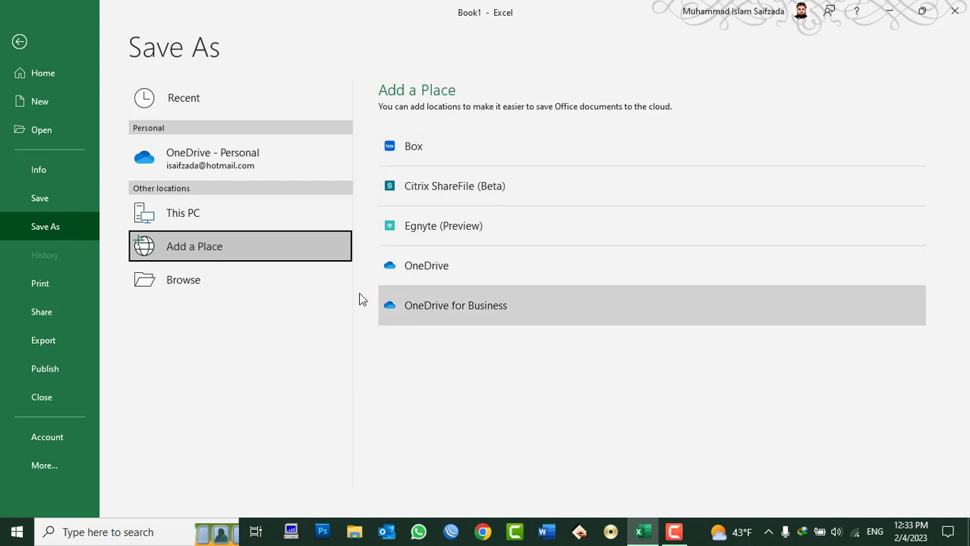
{"action": "left_click", "coordinate": [227, 279]}
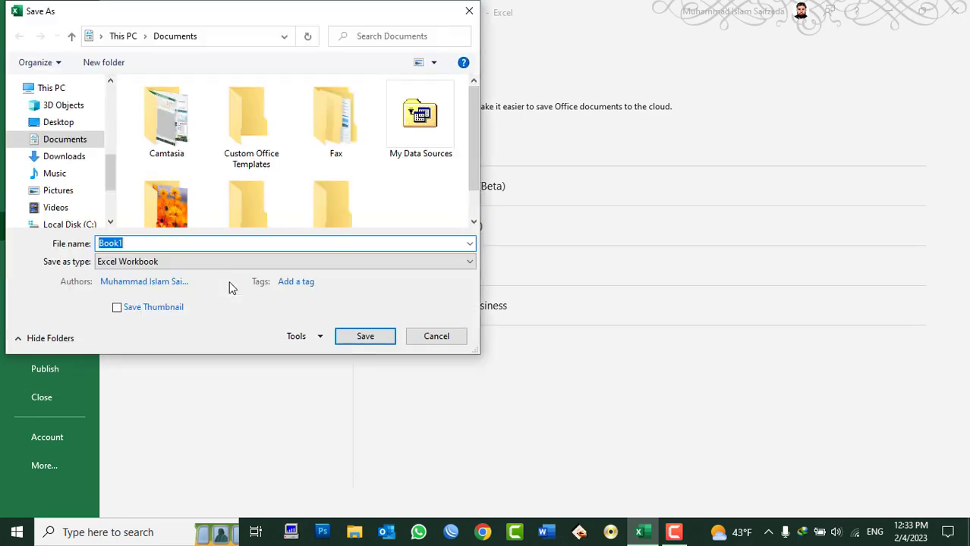
{"action": "left_click", "coordinate": [469, 11]}
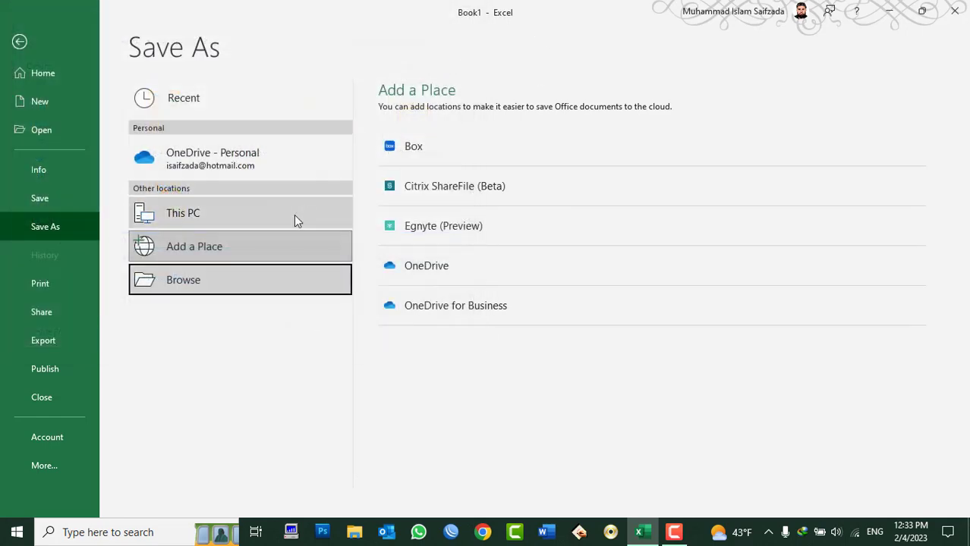
{"action": "left_click", "coordinate": [228, 282]}
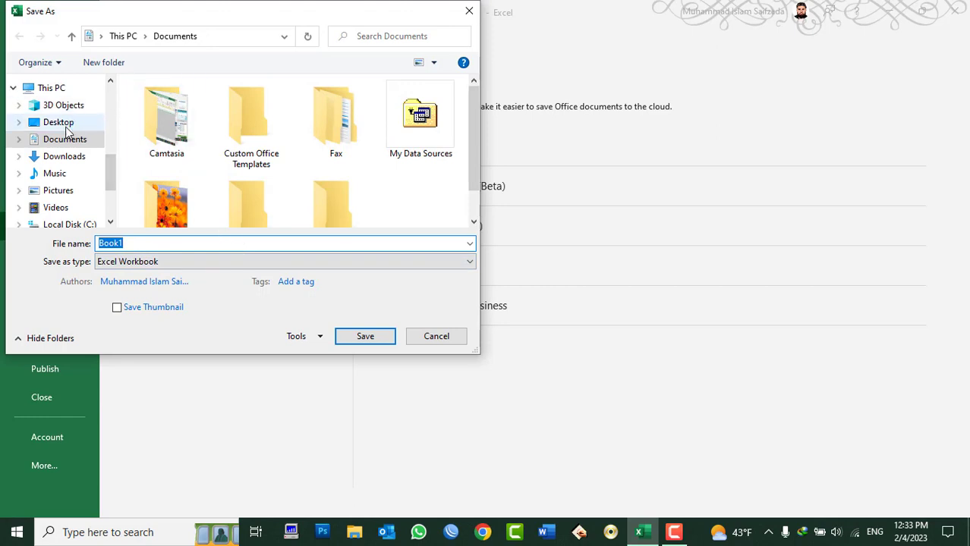
{"action": "scroll", "coordinate": [74, 135], "scroll_direction": "down", "scroll_amount": 2}
{"action": "scroll", "coordinate": [69, 140], "scroll_direction": "up", "scroll_amount": 3}
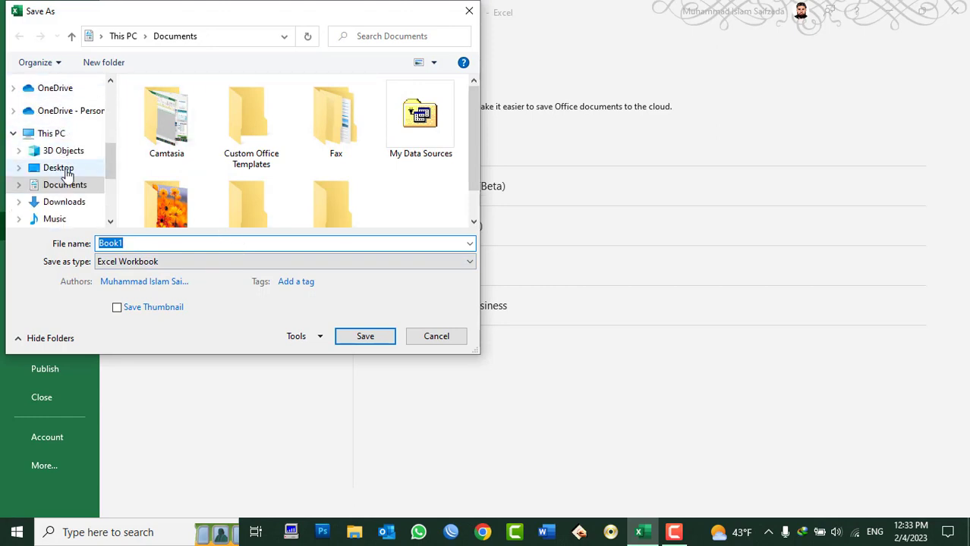
- Navigate the Save As dialog to the Desktop folder
{"action": "left_click", "coordinate": [62, 168]}
{"action": "left_click", "coordinate": [66, 188]}
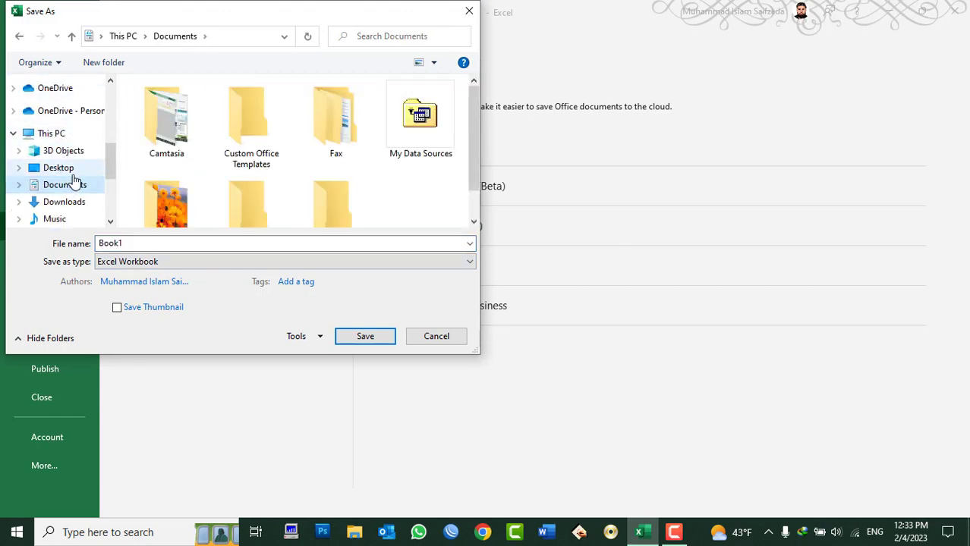
{"action": "scroll", "coordinate": [70, 182], "scroll_direction": "down", "scroll_amount": 3}
{"action": "scroll", "coordinate": [68, 190], "scroll_direction": "down", "scroll_amount": 1}
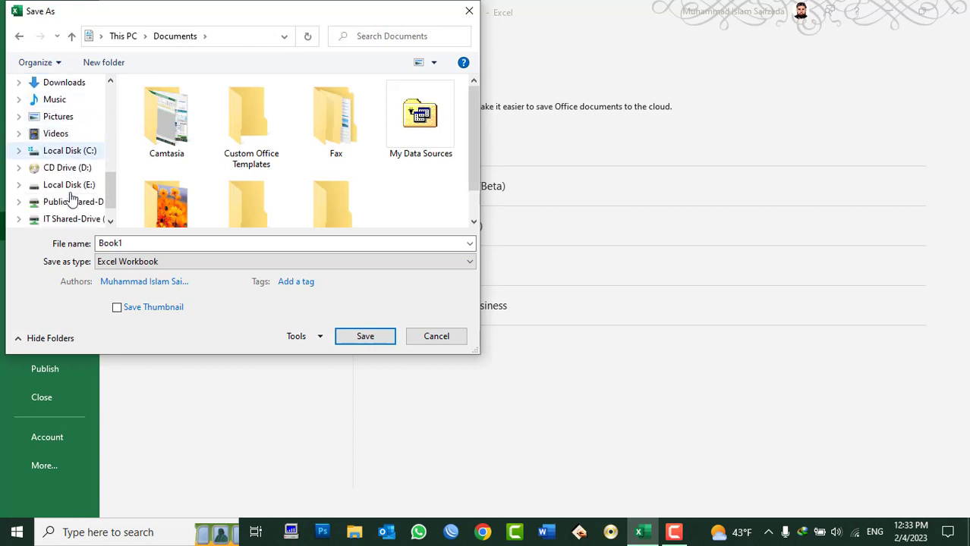
{"action": "scroll", "coordinate": [70, 182], "scroll_direction": "up", "scroll_amount": 3}
{"action": "scroll", "coordinate": [64, 192], "scroll_direction": "down", "scroll_amount": 1}
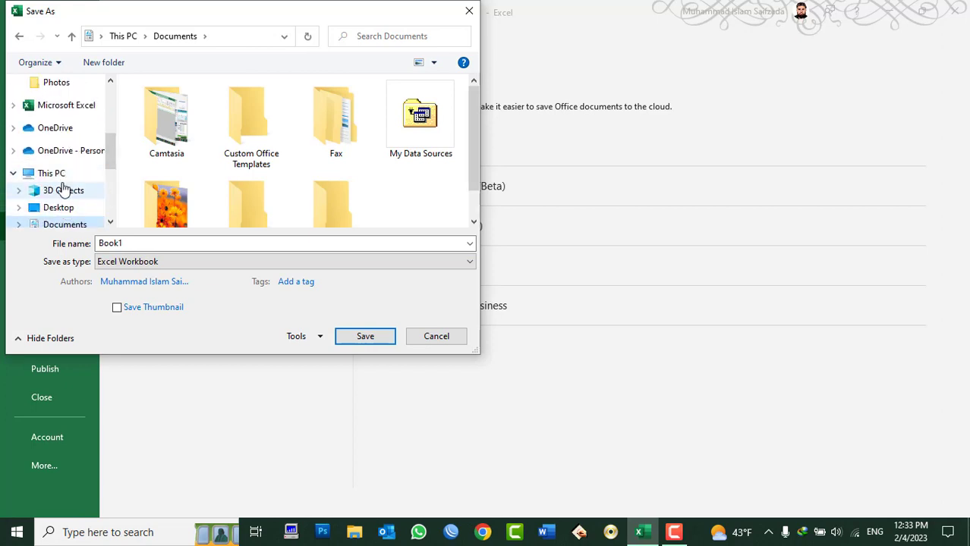
{"action": "left_click", "coordinate": [66, 210]}
{"action": "scroll", "coordinate": [69, 178], "scroll_direction": "down", "scroll_amount": 2}
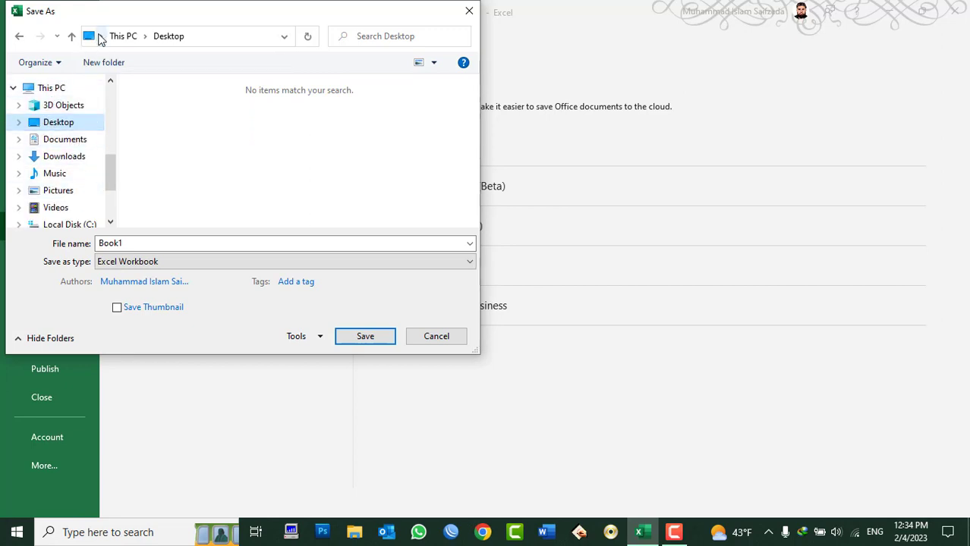
{"action": "left_click", "coordinate": [284, 37]}
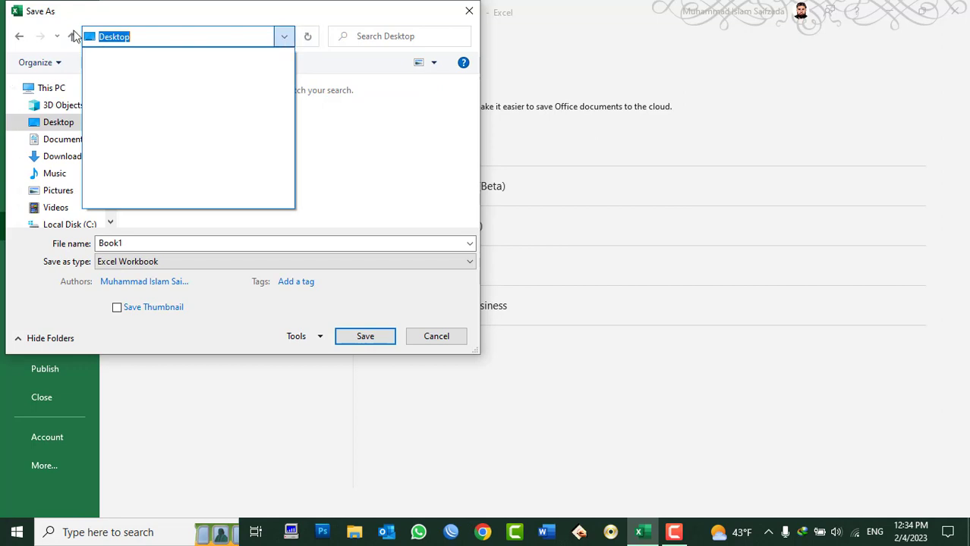
{"action": "scroll", "coordinate": [69, 155], "scroll_direction": "up", "scroll_amount": 1}
{"action": "scroll", "coordinate": [67, 182], "scroll_direction": "down", "scroll_amount": 1}
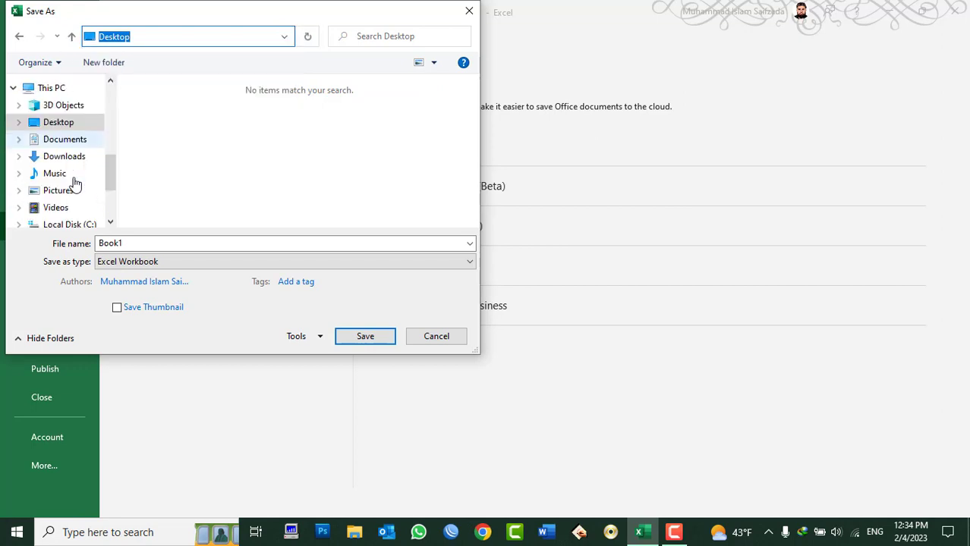
{"action": "scroll", "coordinate": [68, 198], "scroll_direction": "down", "scroll_amount": 1}
{"action": "left_click", "coordinate": [68, 218]}
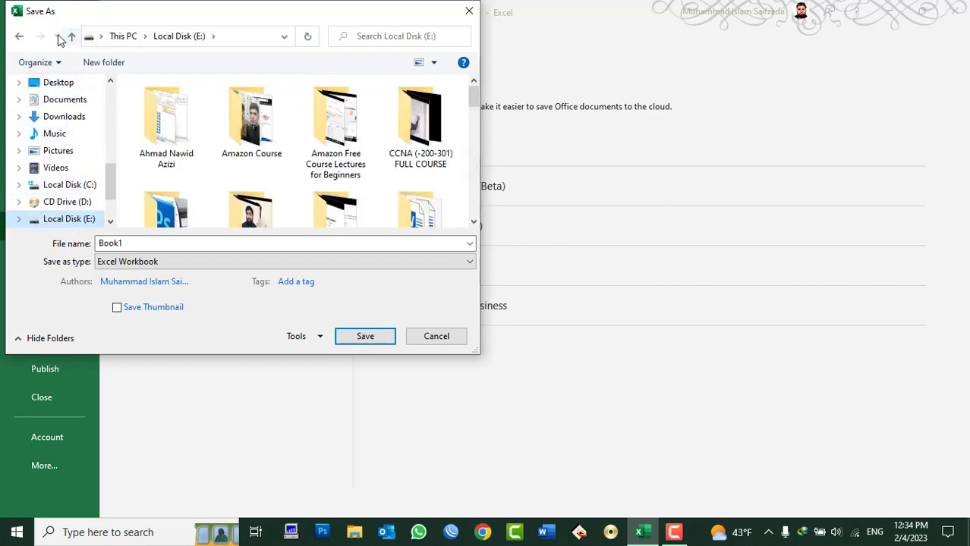
{"action": "left_click", "coordinate": [57, 37]}
{"action": "left_click", "coordinate": [100, 37]}
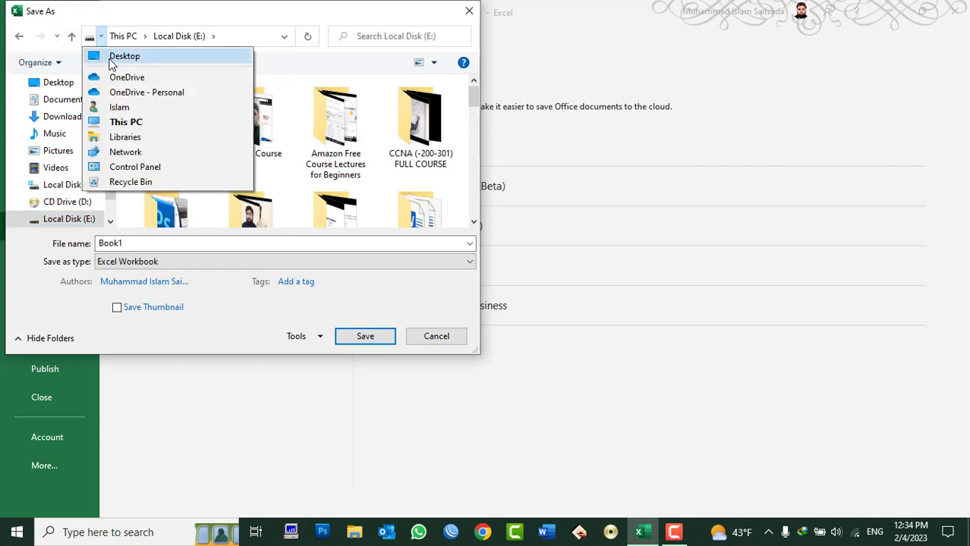
{"action": "left_click", "coordinate": [111, 57]}
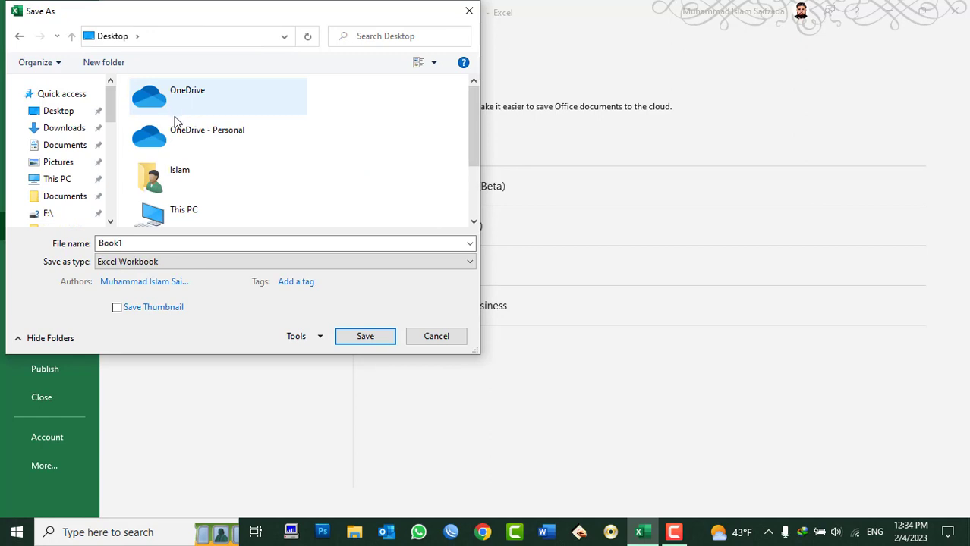
- Name the file Employees Salary Sheet and save it
{"action": "double_click", "coordinate": [136, 243]}
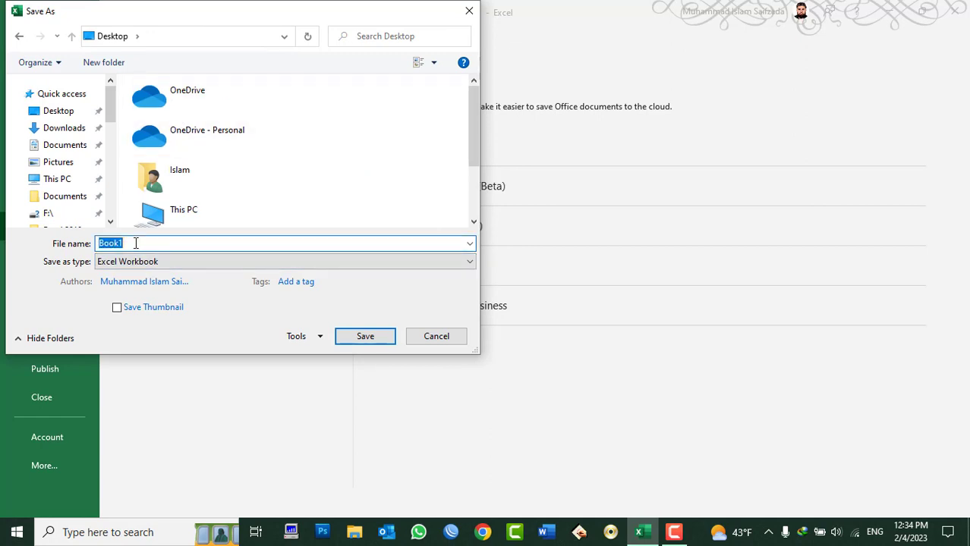
{"action": "type", "text": "Employees S"}
{"action": "type", "text": "alary"}
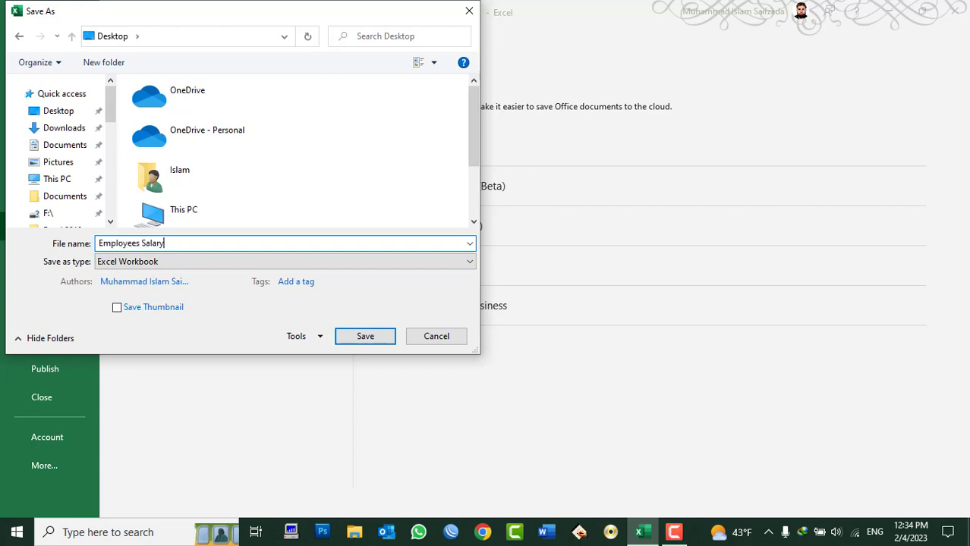
{"action": "type", "text": " Sh"}
{"action": "type", "text": "eet"}
{"action": "left_click", "coordinate": [353, 339]}
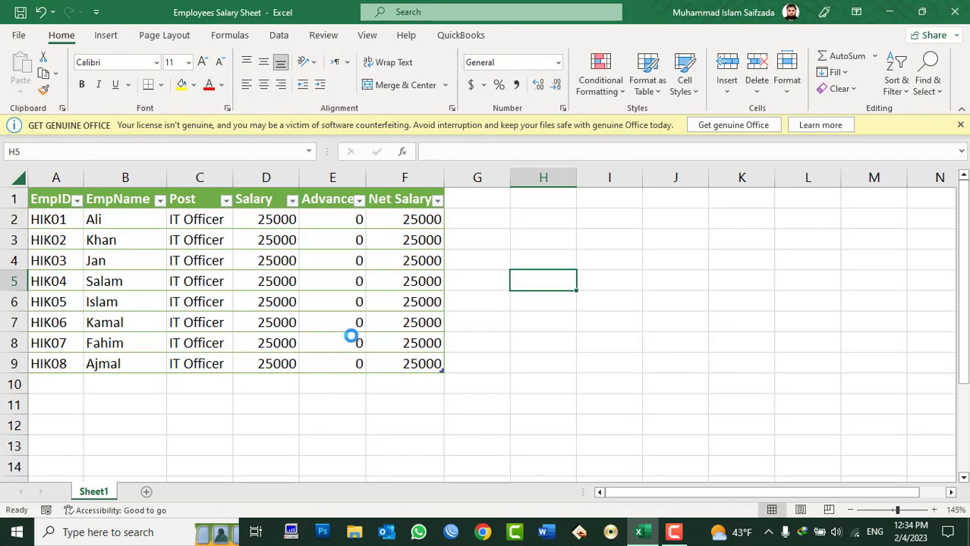
{"action": "left_click", "coordinate": [955, 11]}
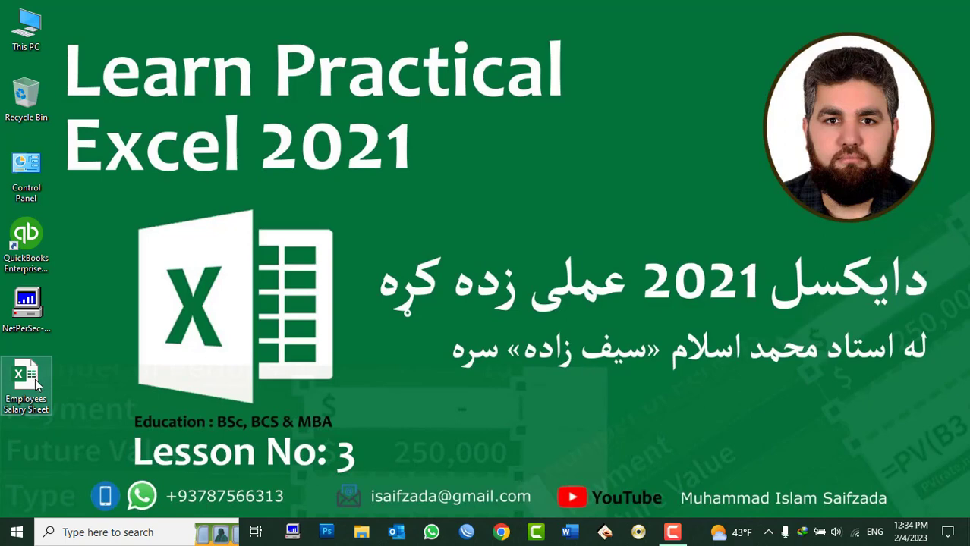
{"action": "left_click", "coordinate": [38, 384]}
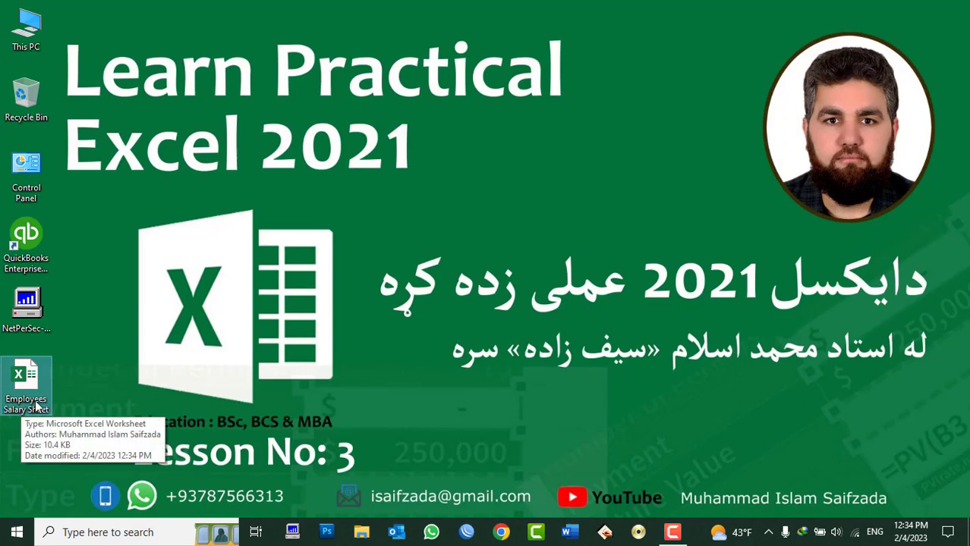
{"action": "double_click", "coordinate": [31, 383]}
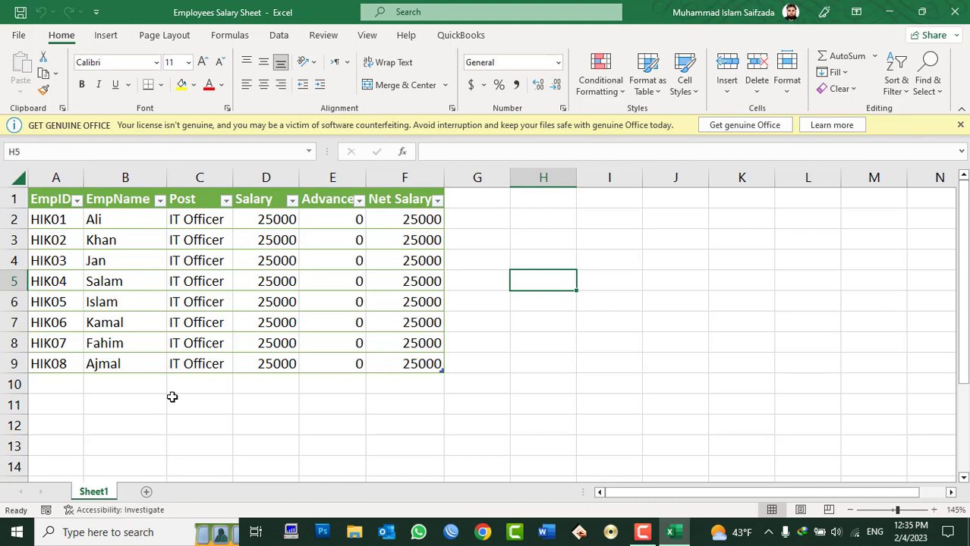
- Create a new blank workbook and paste the A1:F9 salary table from Employees Salary Sheet into it
{"action": "key", "text": "ctrl+n"}
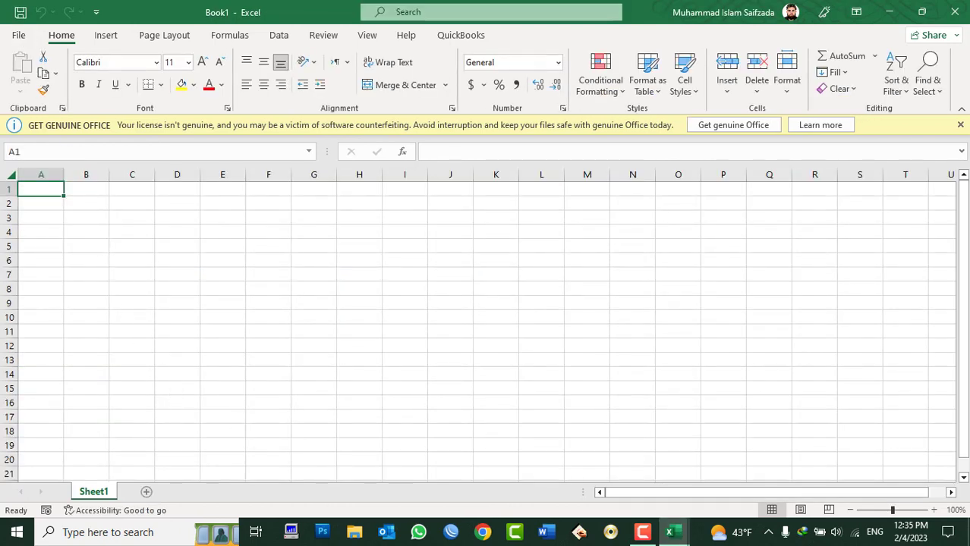
{"action": "mouse_move", "coordinate": [670, 532]}
{"action": "left_click", "coordinate": [622, 483]}
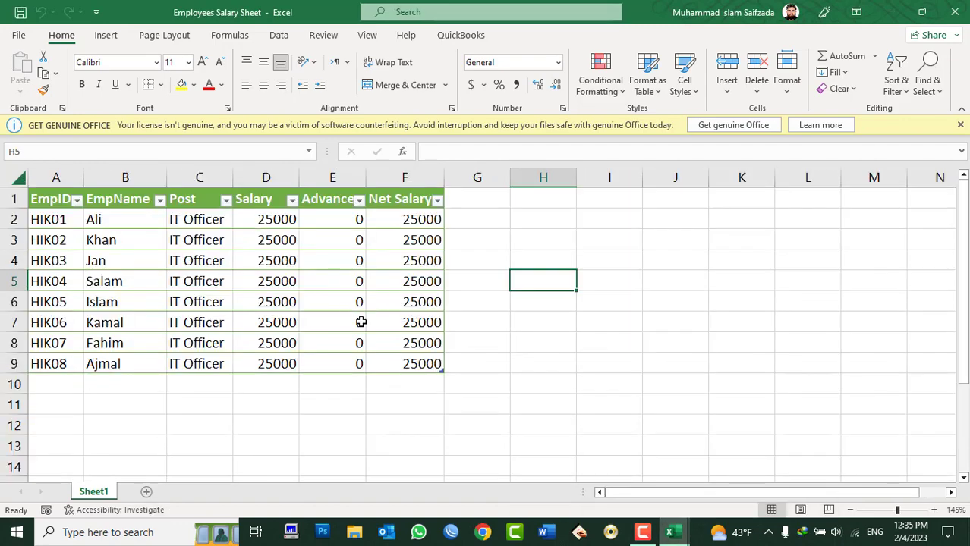
{"action": "left_click_drag", "start_coordinate": [407, 366], "coordinate": [46, 199]}
{"action": "key", "text": "ctrl+c"}
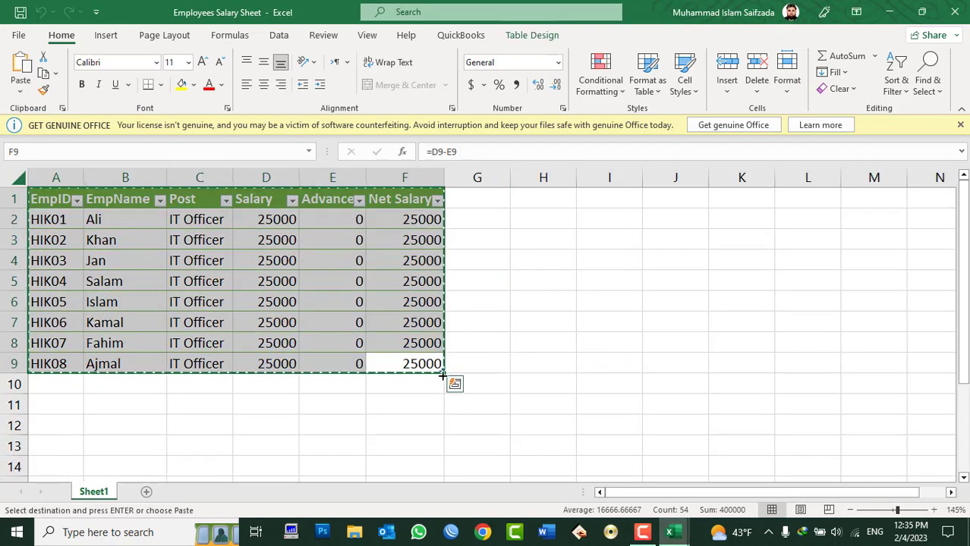
{"action": "left_click", "coordinate": [706, 497]}
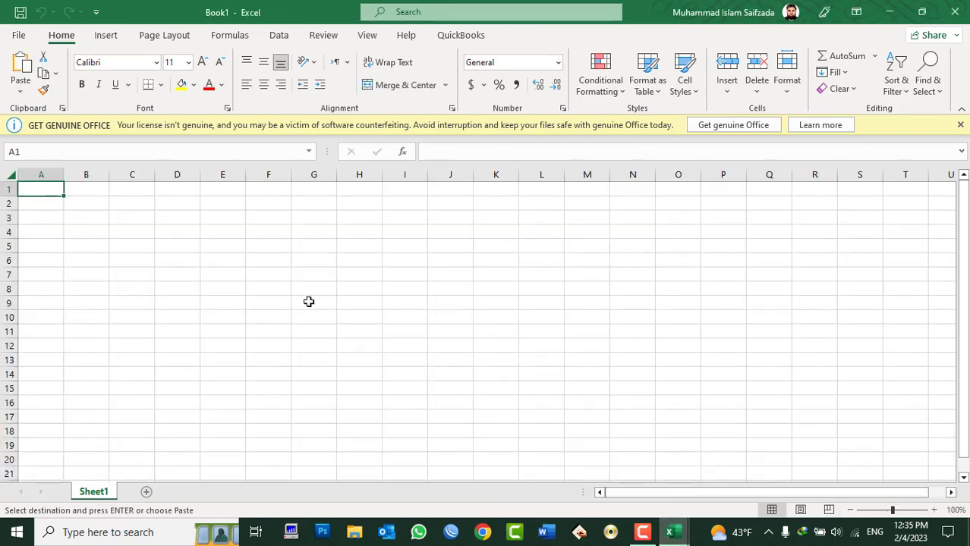
{"action": "key", "text": "ctrl+v"}
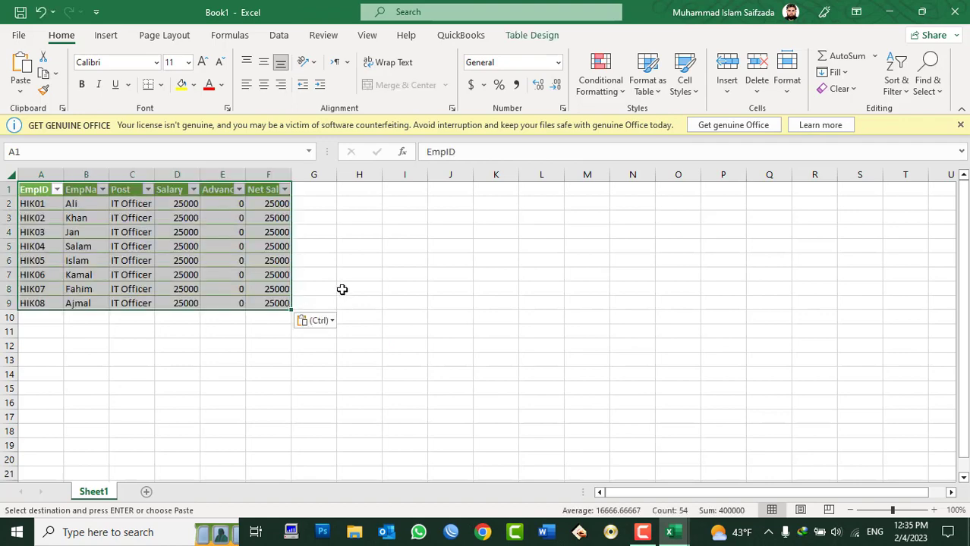
- Switch between the two workbooks, then open Book1's File page
{"action": "scroll", "coordinate": [360, 268], "scroll_direction": "up", "scroll_amount": 3, "text": "ctrl"}
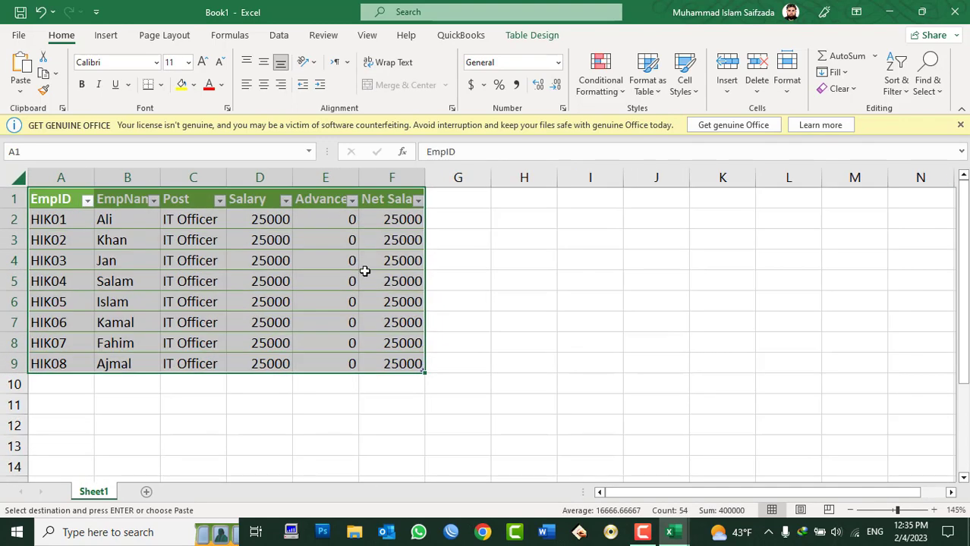
{"action": "left_click", "coordinate": [543, 285]}
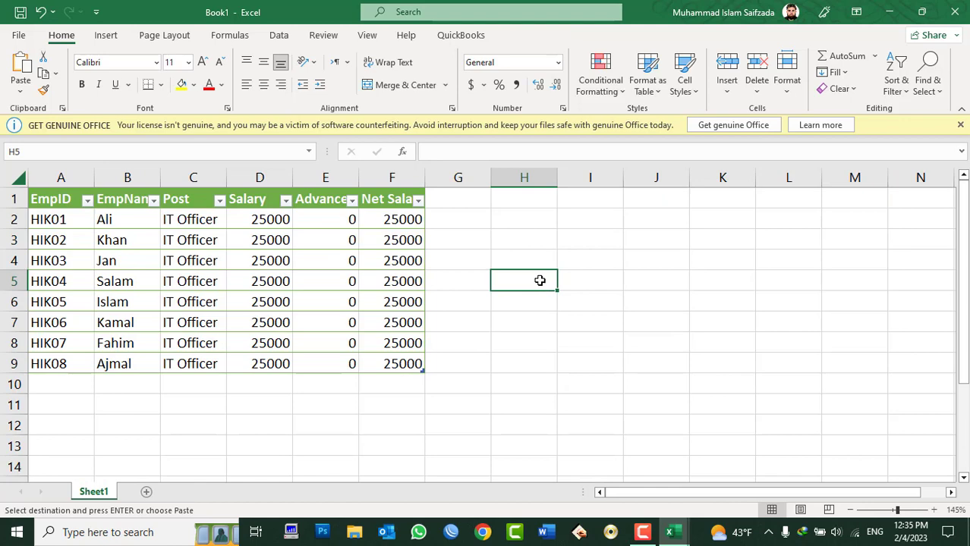
{"action": "left_click", "coordinate": [671, 532]}
{"action": "left_click", "coordinate": [551, 468]}
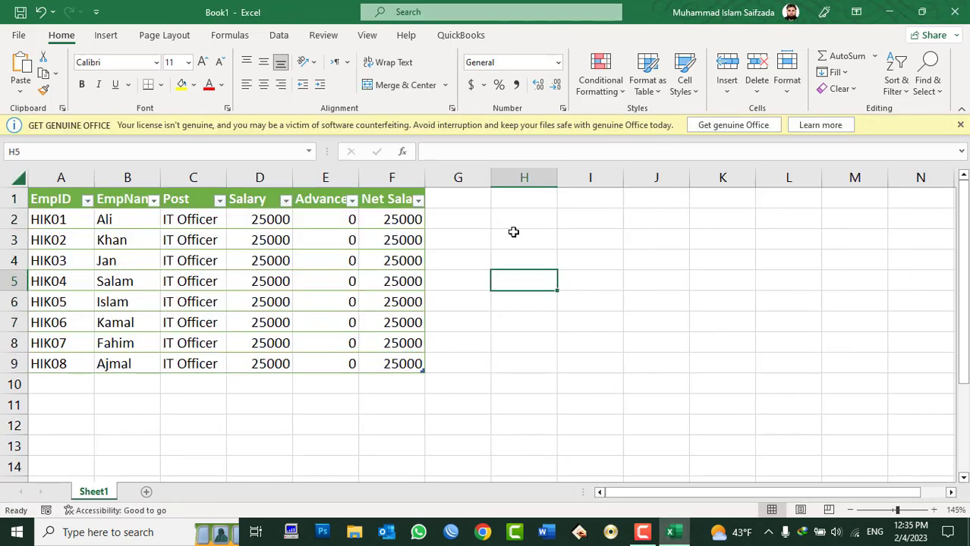
{"action": "left_click", "coordinate": [475, 253]}
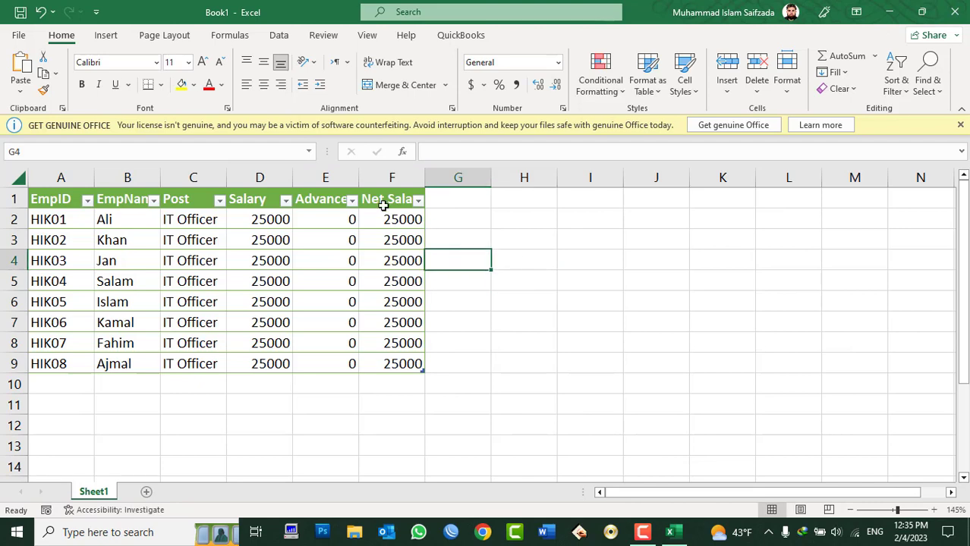
{"action": "left_click", "coordinate": [18, 35]}
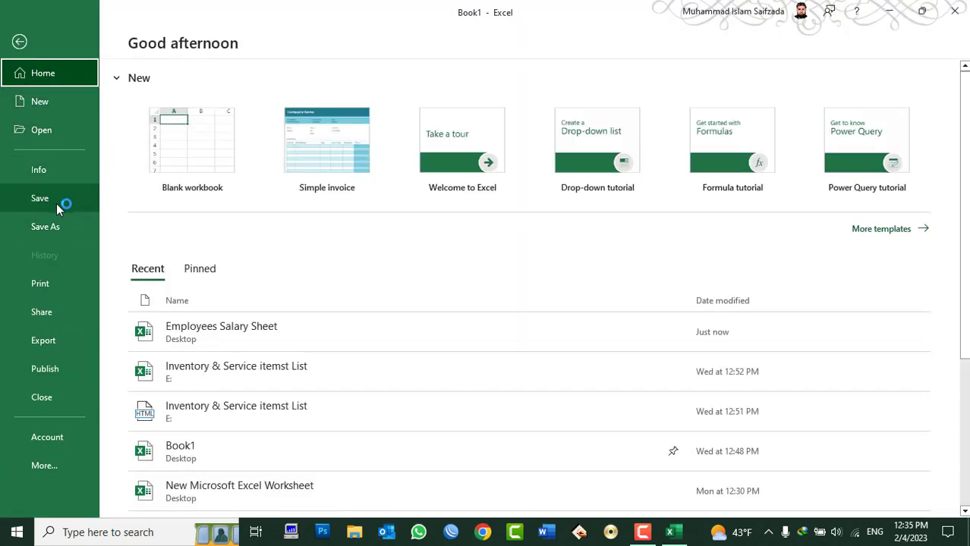
- Set Save As to the Desktop with file name Employees Jan Salary Sheet and open General Options
{"action": "left_click", "coordinate": [57, 202]}
{"action": "left_click", "coordinate": [211, 286]}
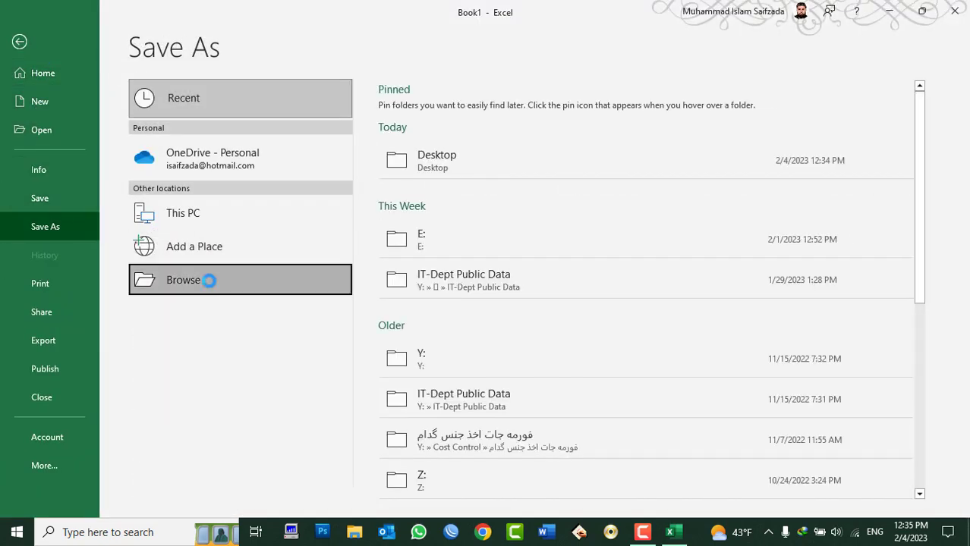
{"action": "left_click", "coordinate": [60, 122]}
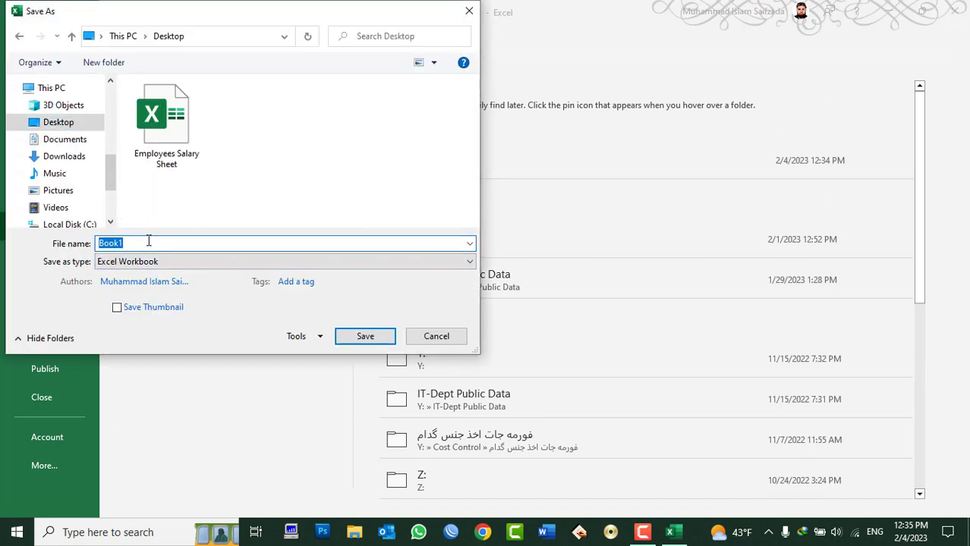
{"action": "type", "text": "Employ"}
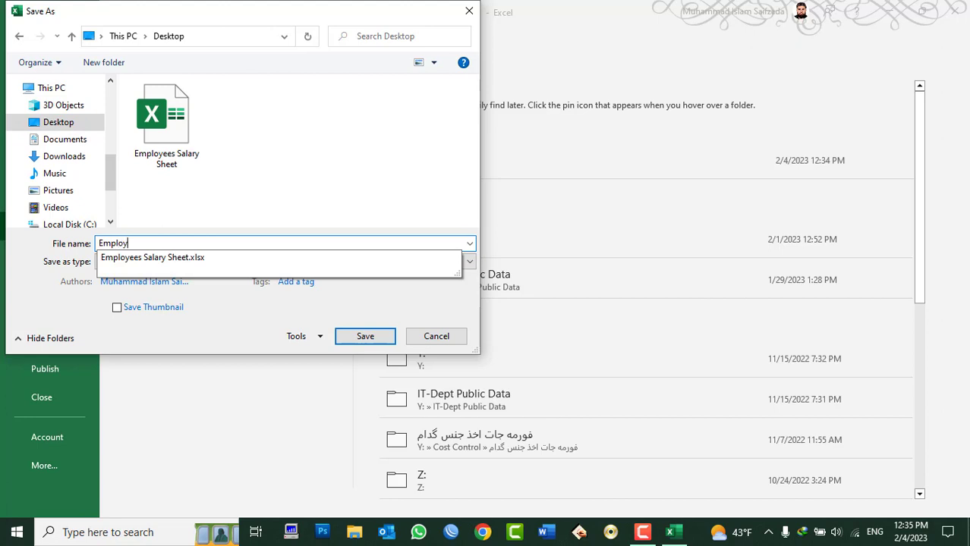
{"action": "type", "text": "ees Jan Salary Sheet"}
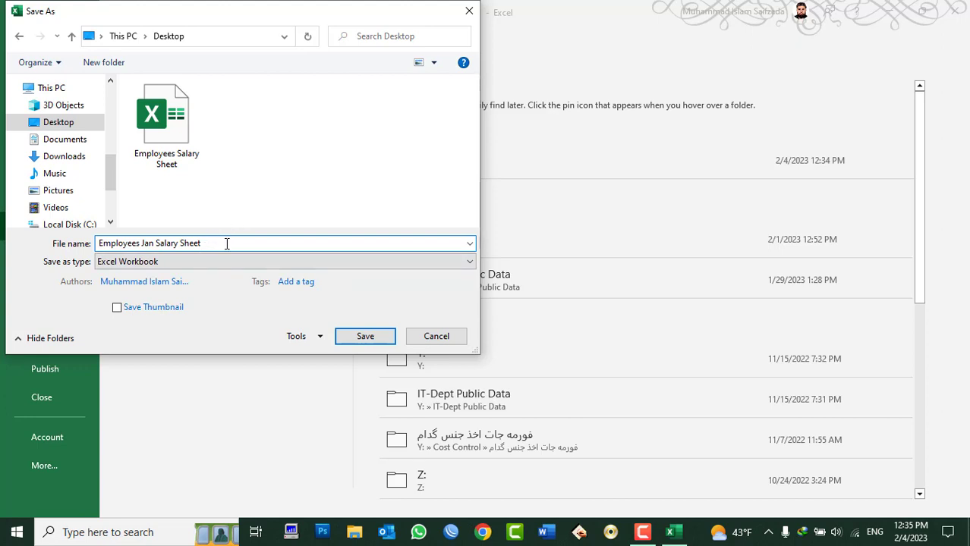
{"action": "left_click", "coordinate": [303, 345]}
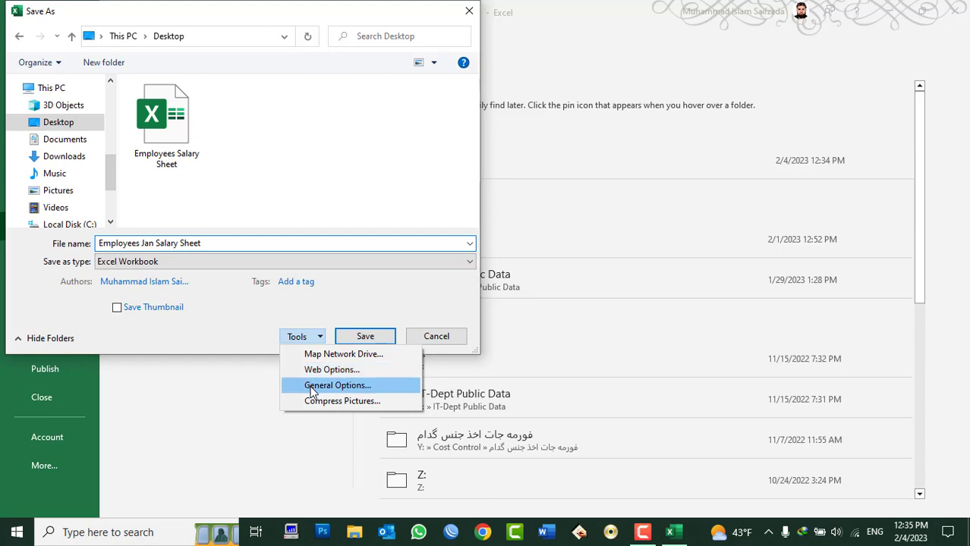
{"action": "left_click", "coordinate": [362, 394]}
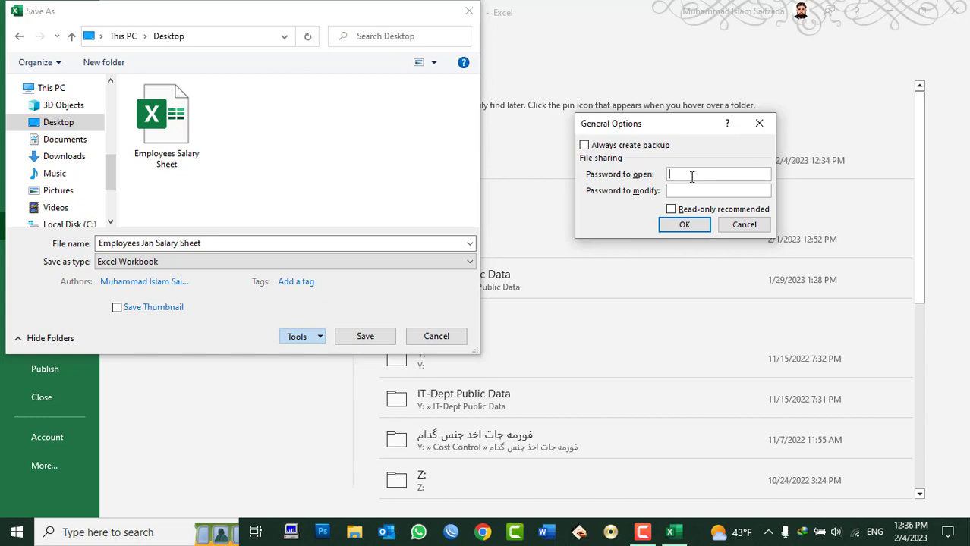
- Enter a password to open and a password to modify in General Options
{"action": "double_click", "coordinate": [678, 177]}
{"action": "left_click", "coordinate": [694, 190]}
{"action": "left_click", "coordinate": [673, 229]}
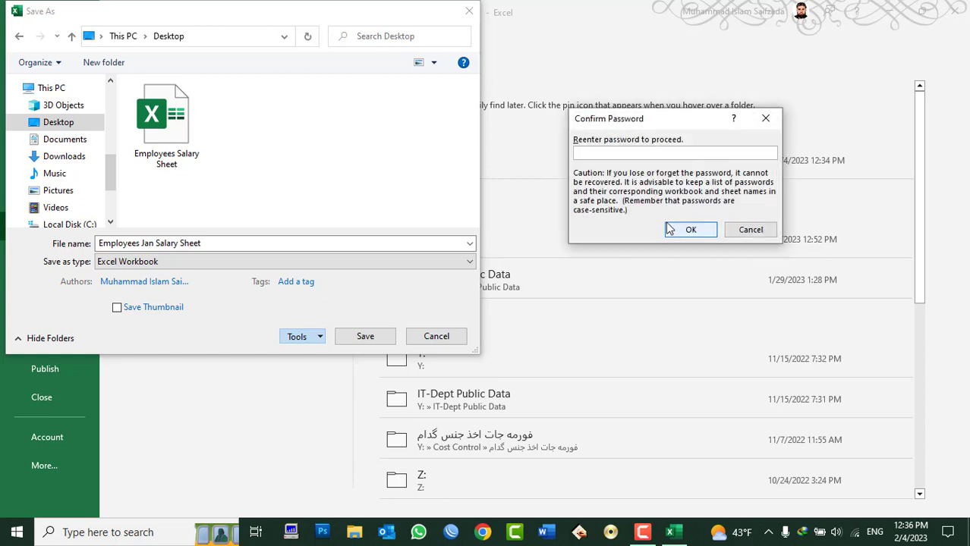
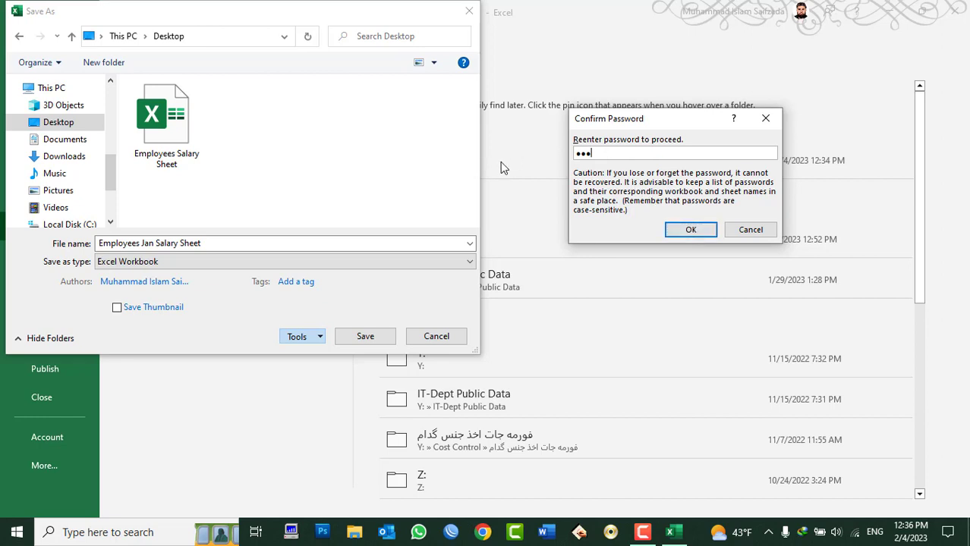
- Re-enter both passwords to confirm them and save the protected workbook
{"action": "left_click_drag", "start_coordinate": [605, 154], "coordinate": [535, 159]}
{"action": "left_click", "coordinate": [594, 155]}
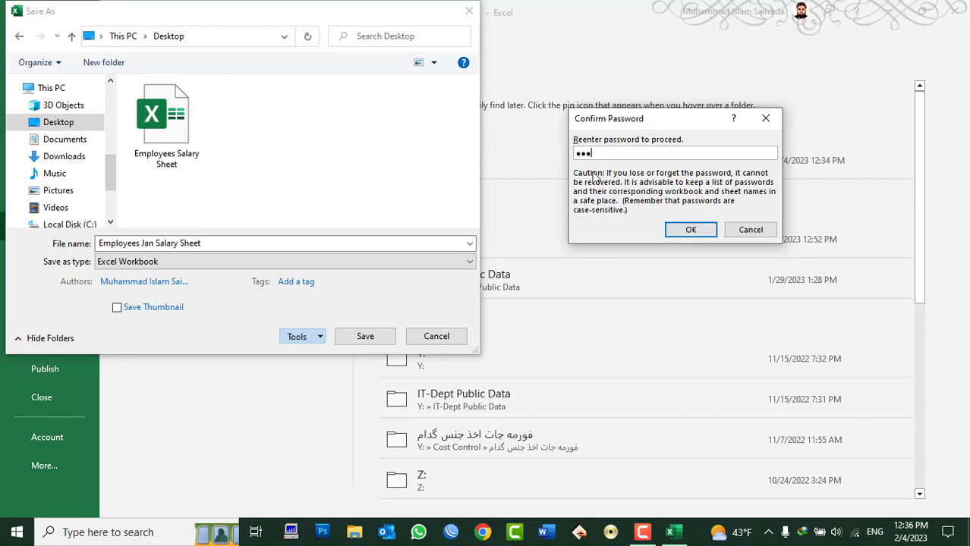
{"action": "left_click", "coordinate": [691, 231]}
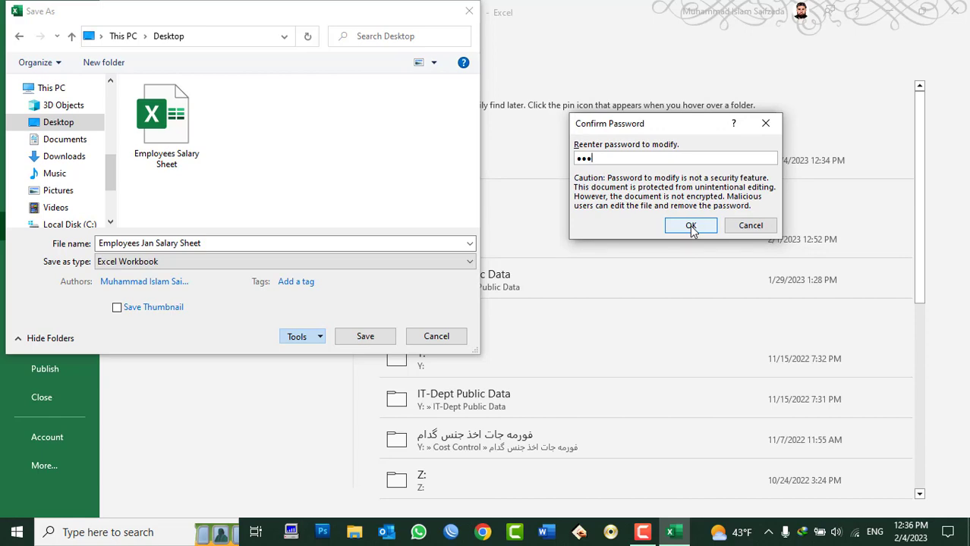
{"action": "left_click", "coordinate": [691, 227]}
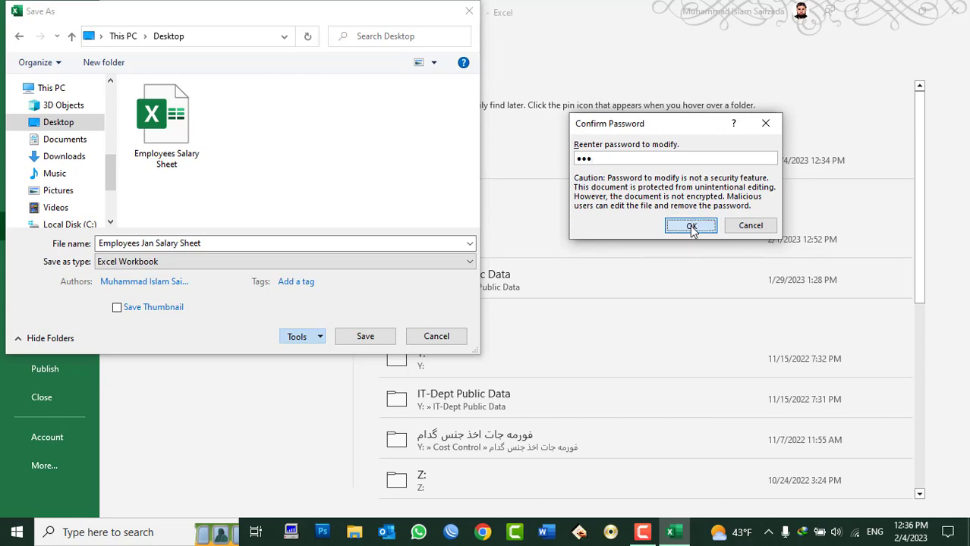
{"action": "left_click", "coordinate": [365, 336]}
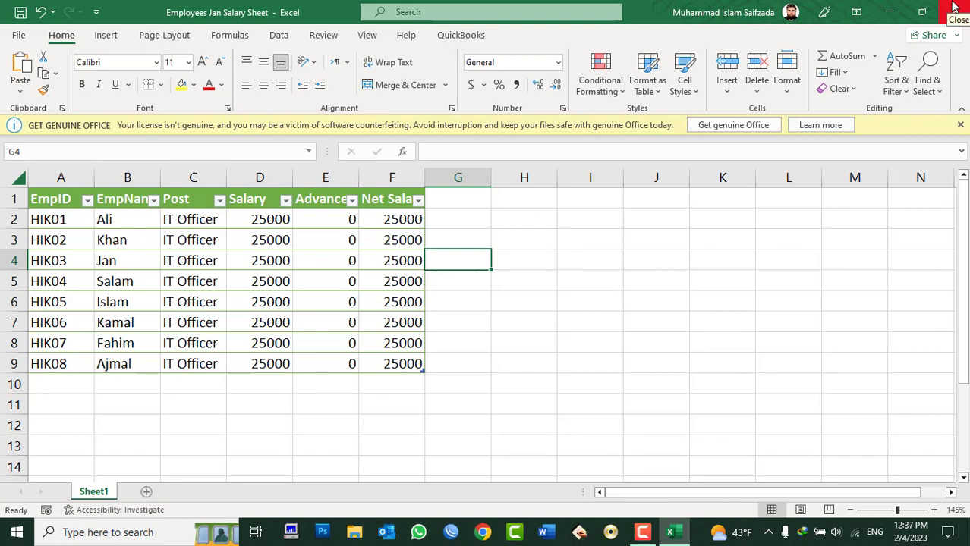
- Close Excel and reopen Employees Jan Salary Sheet from the desktop to reach its password prompt
{"action": "left_click", "coordinate": [955, 6]}
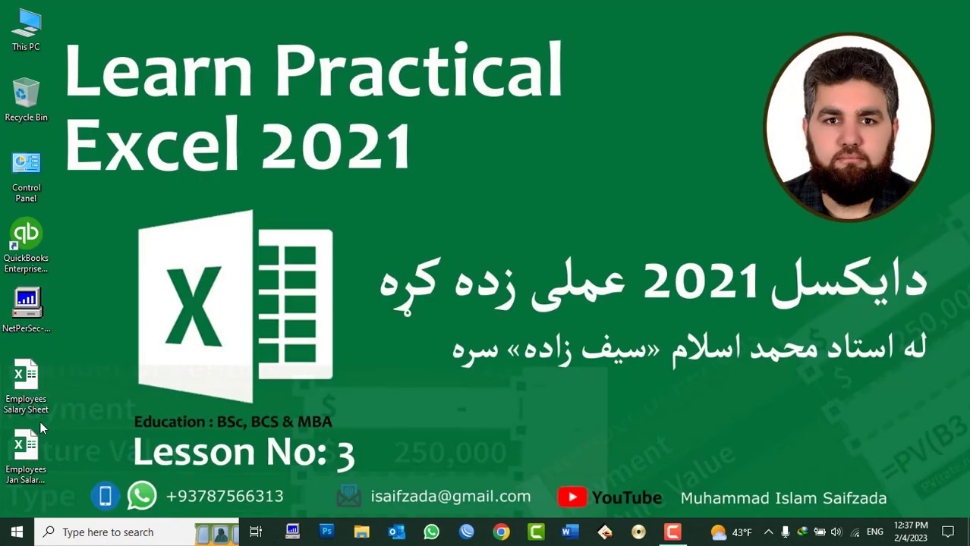
{"action": "left_click", "coordinate": [38, 460]}
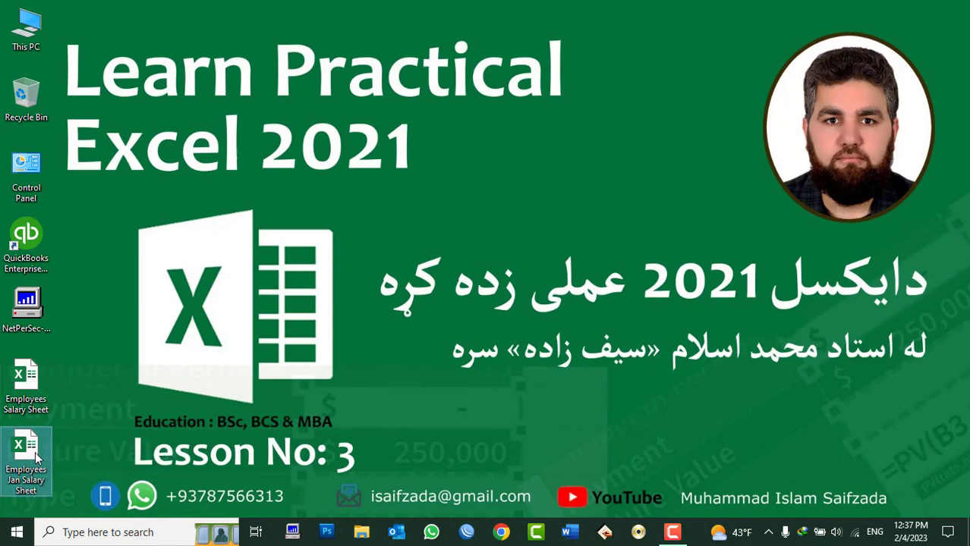
{"action": "double_click", "coordinate": [38, 454]}
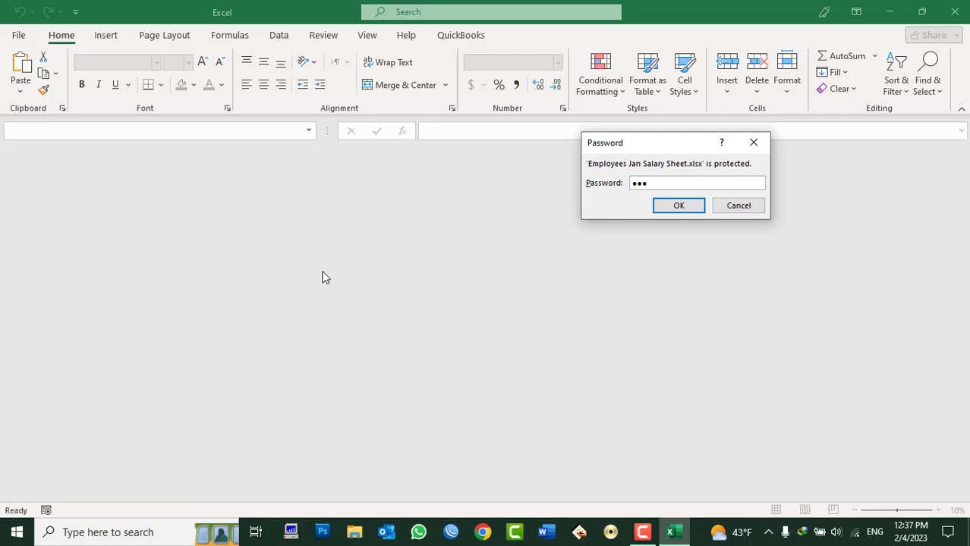
- Submit the open password and open the workbook read-only, without the modify password
{"action": "left_click", "coordinate": [672, 210]}
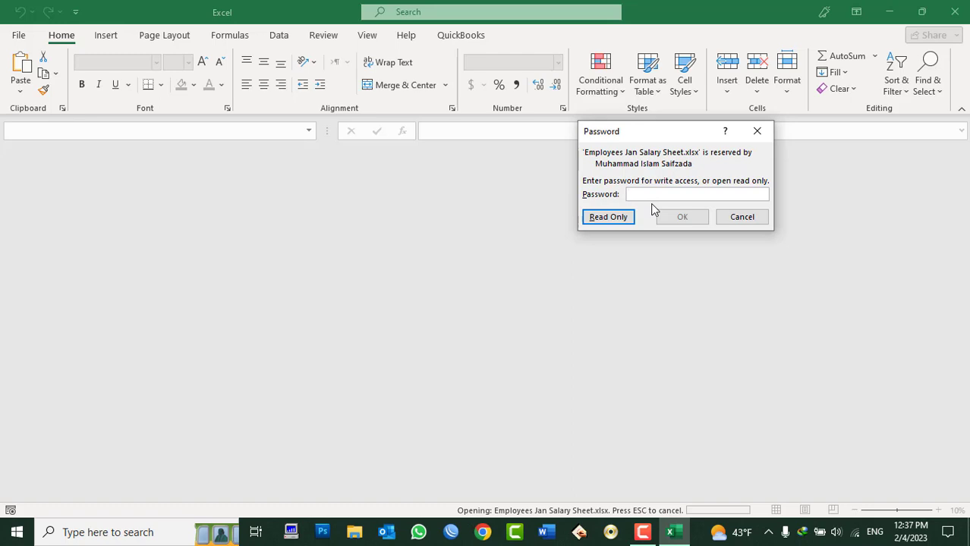
{"action": "left_click", "coordinate": [610, 218]}
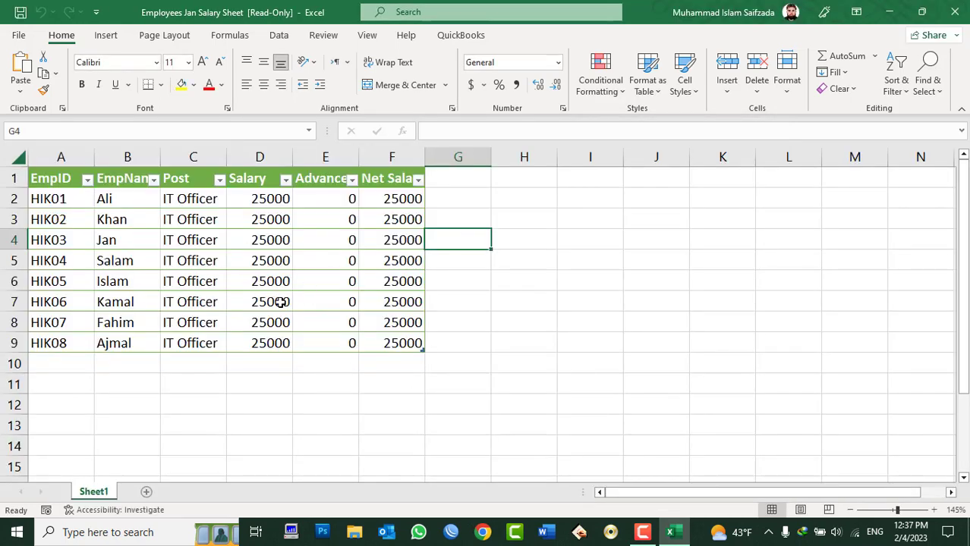
{"action": "left_click", "coordinate": [303, 293]}
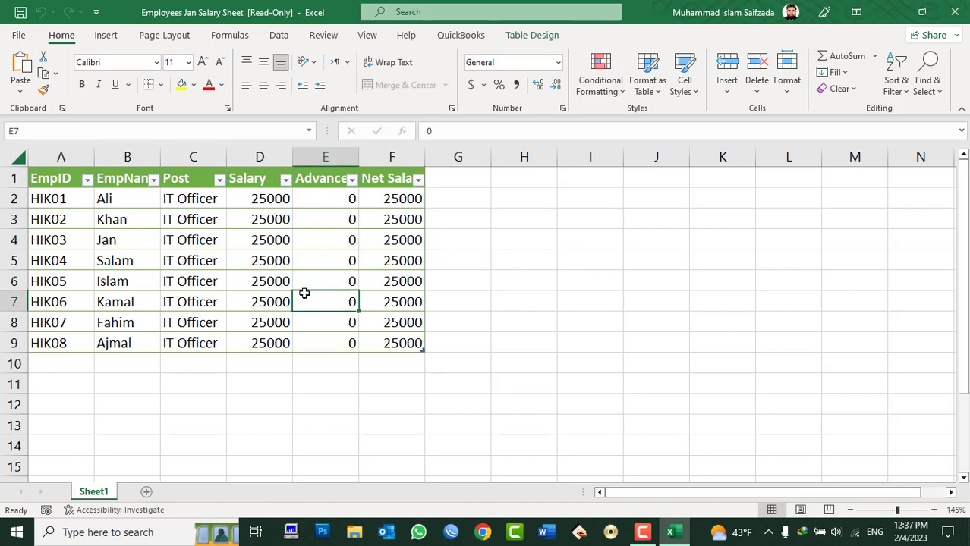
- Enter test text 'sdfasdfa' in I5 and 'asdfasdf' in J4, then view the File page
{"action": "left_click", "coordinate": [575, 283]}
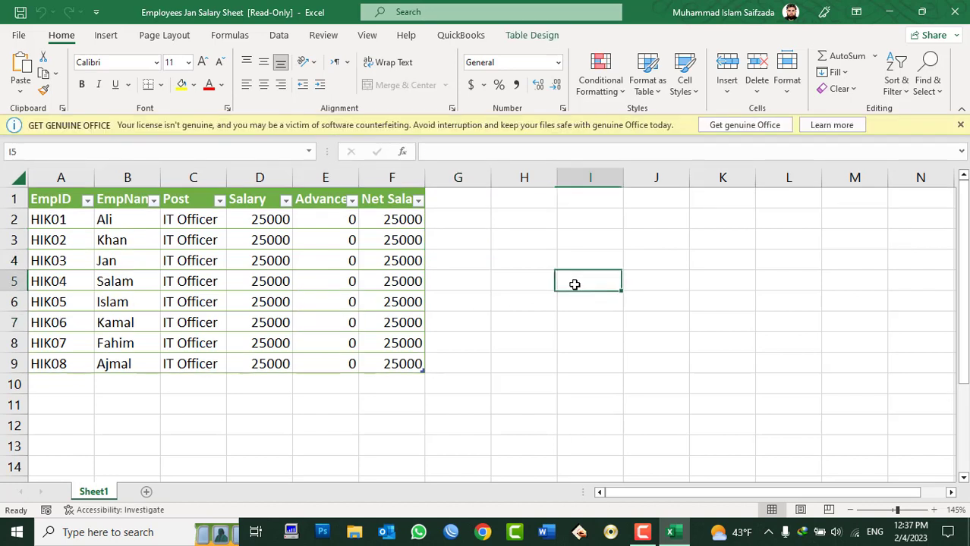
{"action": "type", "text": "sdfasdfa"}
{"action": "left_click", "coordinate": [632, 262]}
{"action": "type", "text": "asdfasdf"}
{"action": "left_click", "coordinate": [668, 285]}
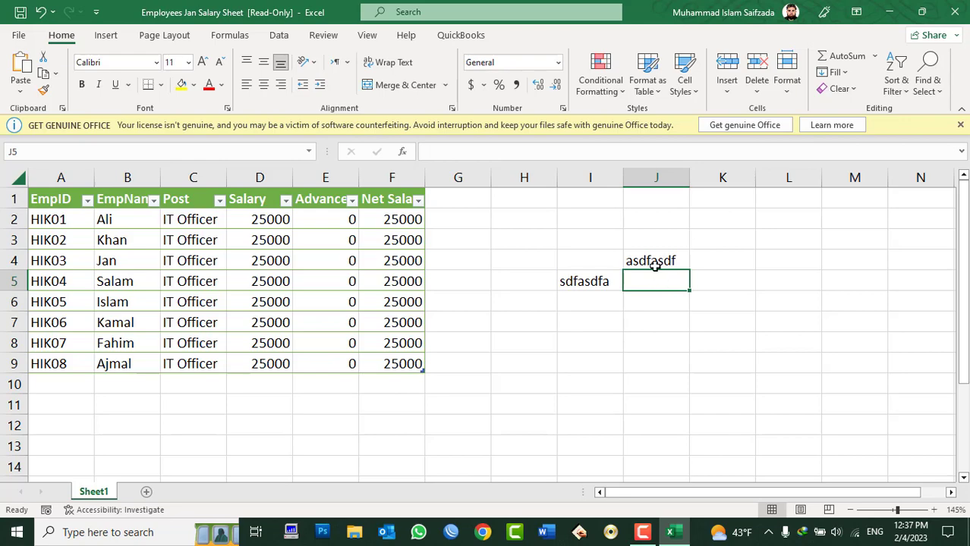
{"action": "left_click", "coordinate": [18, 35]}
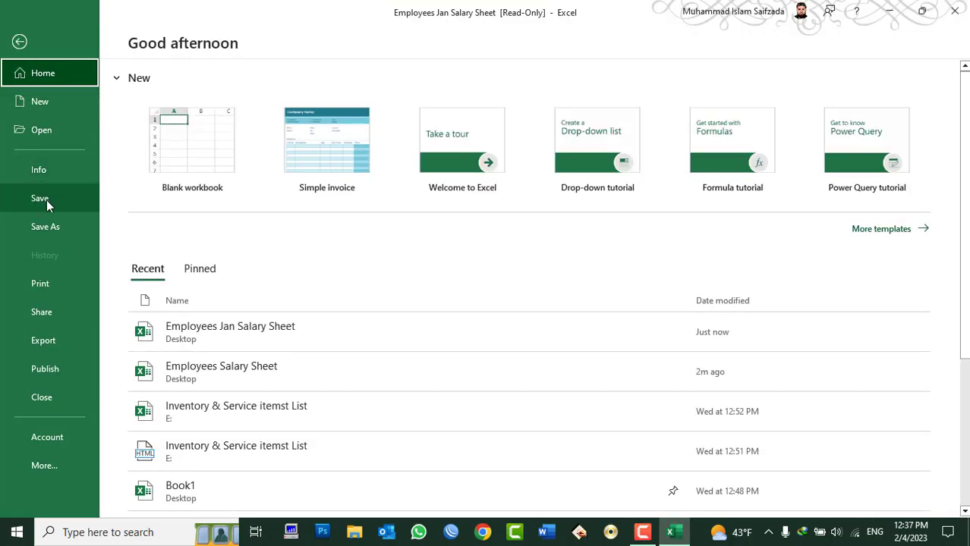
- Attempt a save, accept the read-only notice, and close the workbook with Don't Save
{"action": "left_click", "coordinate": [46, 200]}
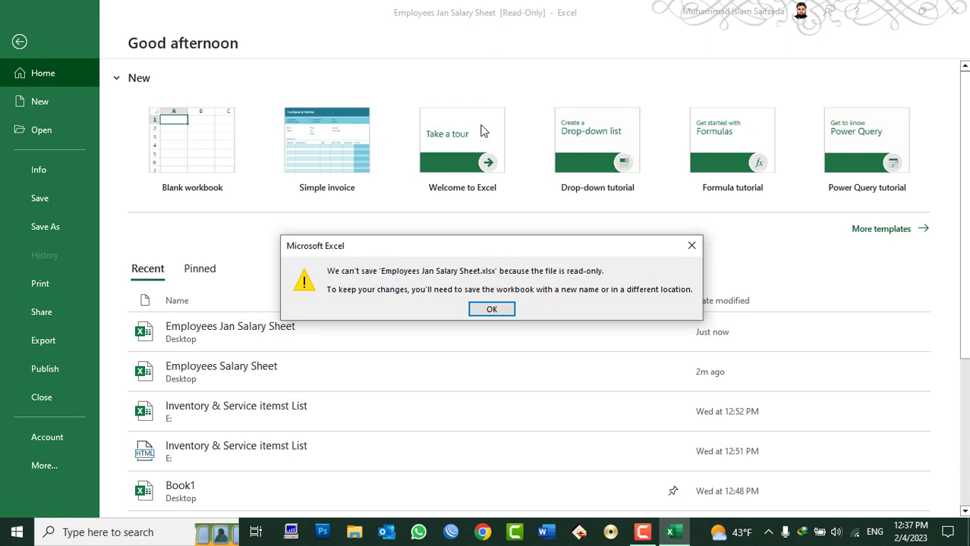
{"action": "left_click", "coordinate": [492, 309]}
{"action": "left_click", "coordinate": [955, 11]}
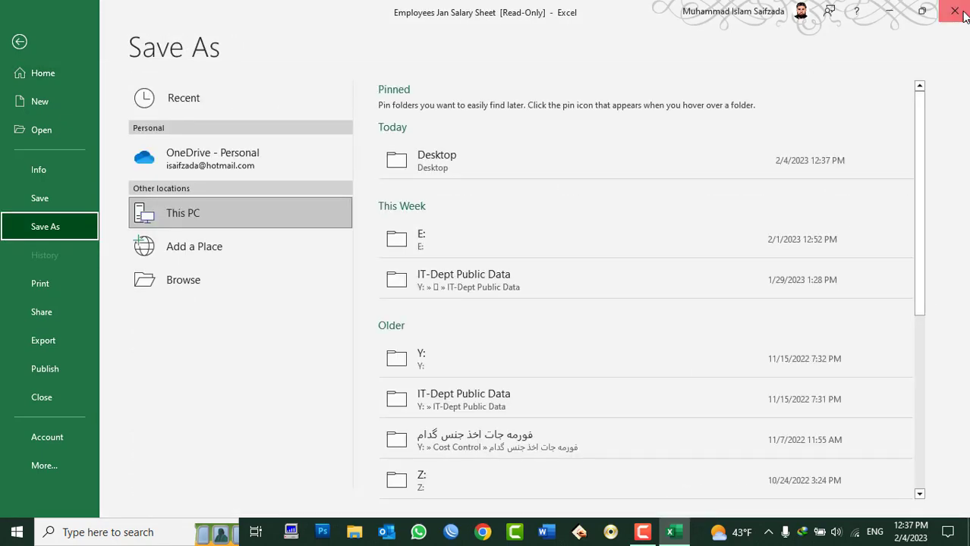
{"action": "left_click", "coordinate": [485, 284]}
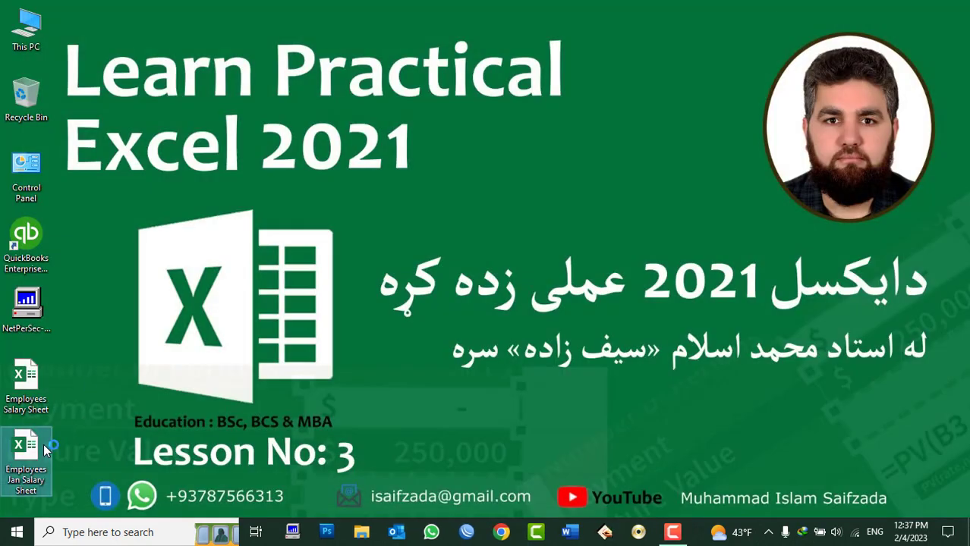
- Reopen Employees Jan Salary Sheet, supplying the open and modify passwords for full editing access
{"action": "double_click", "coordinate": [43, 444]}
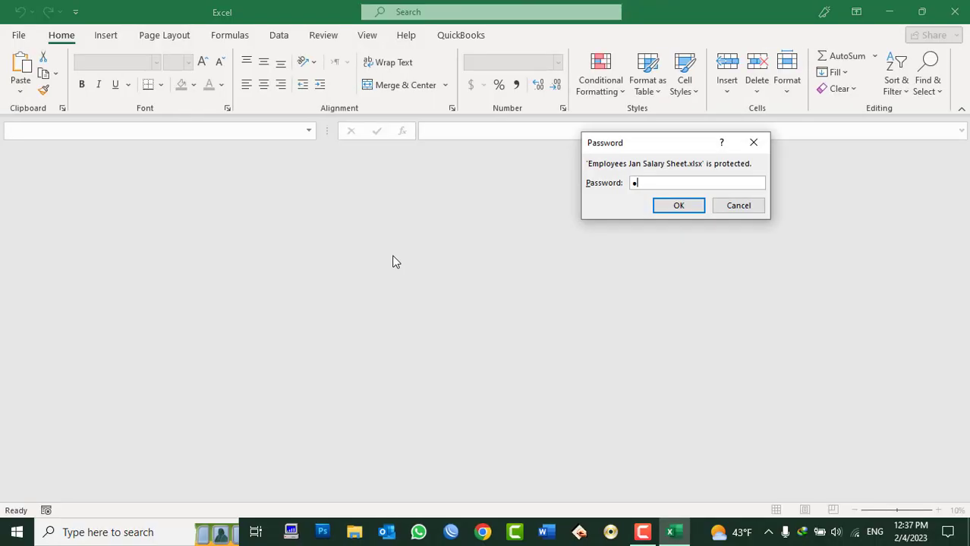
{"action": "key", "text": "Return"}
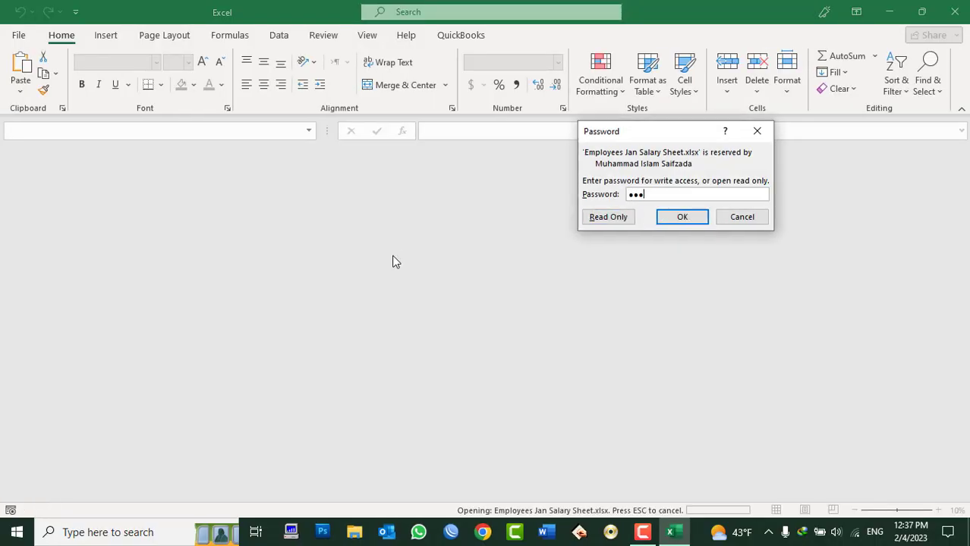
{"action": "left_click", "coordinate": [692, 218]}
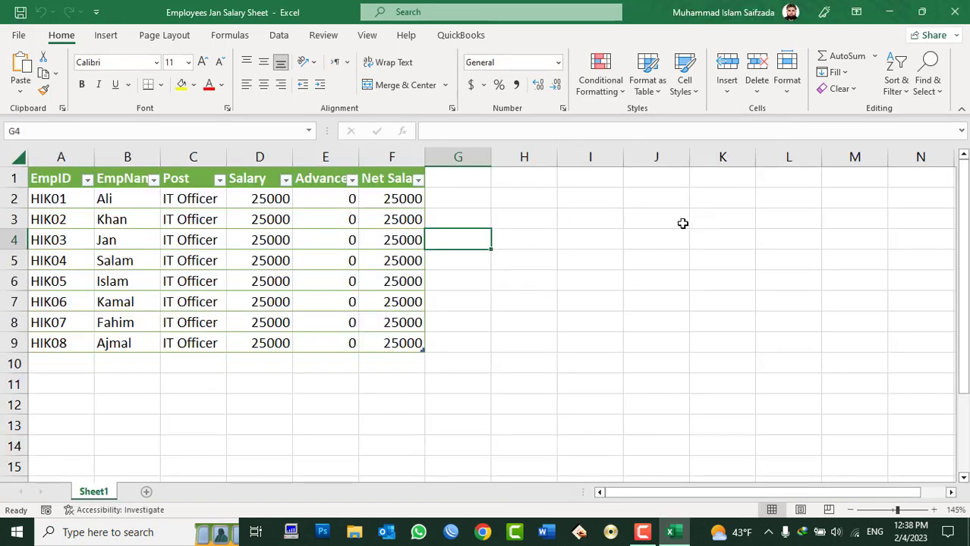
{"action": "left_click", "coordinate": [616, 252]}
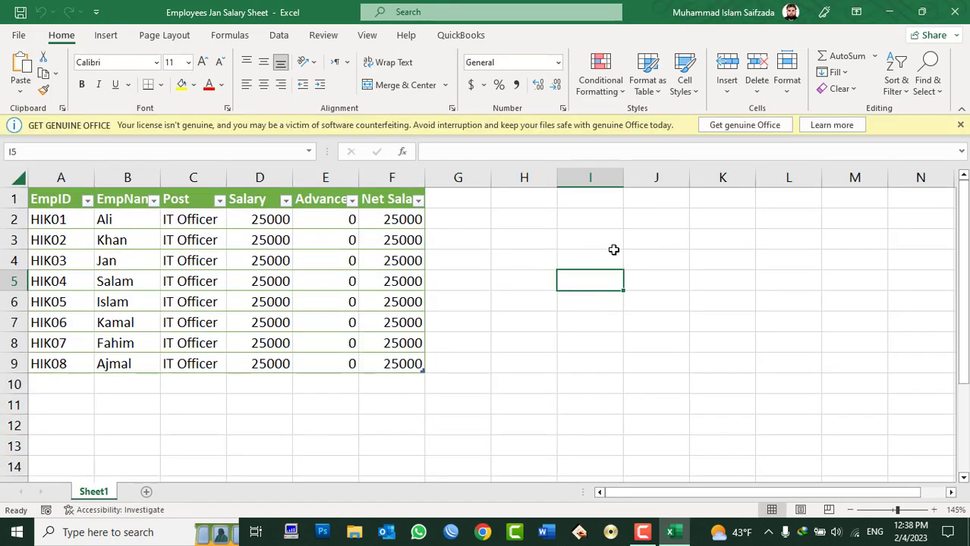
{"action": "left_click", "coordinate": [122, 384]}
- Delete row 9 with employee HIK08 so the table ends at HIK07
{"action": "left_click", "coordinate": [15, 364]}
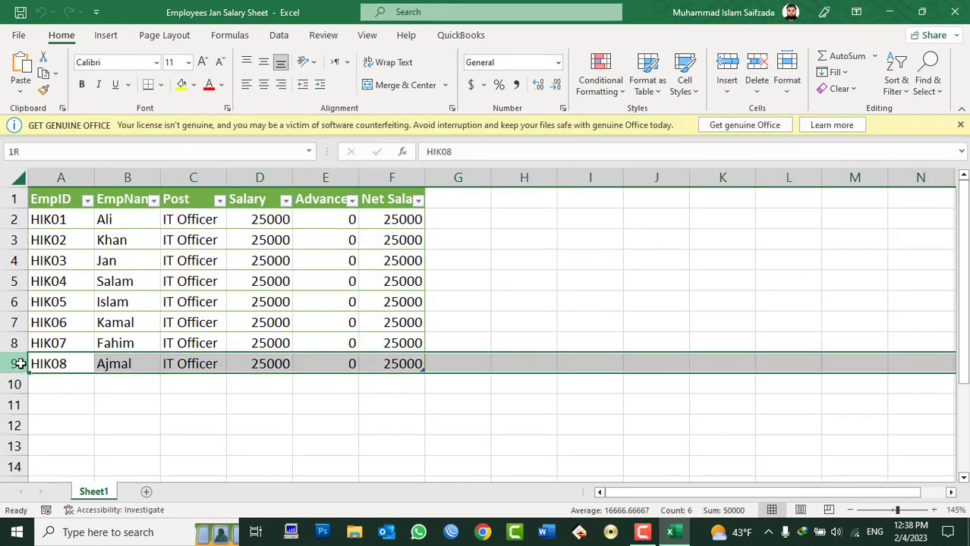
{"action": "right_click", "coordinate": [11, 364]}
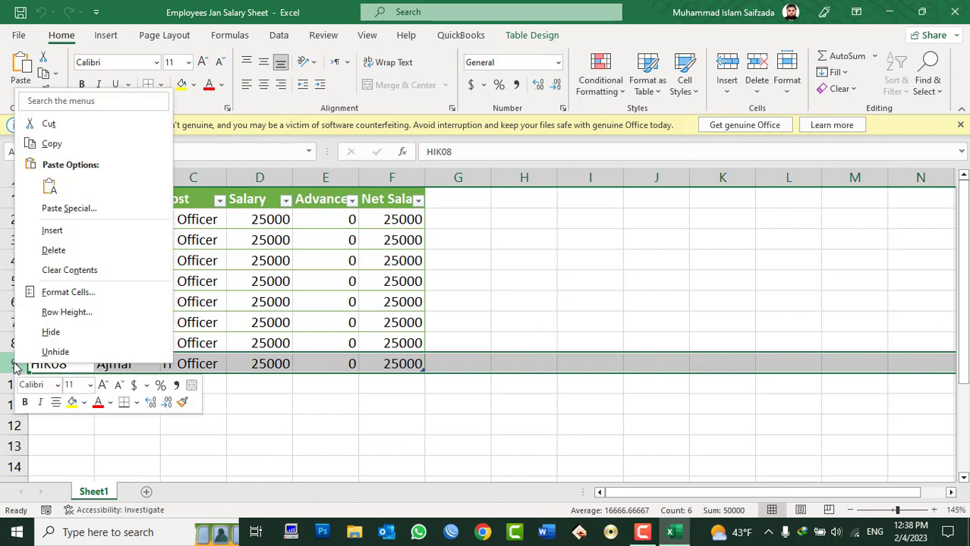
{"action": "left_click", "coordinate": [55, 251]}
{"action": "left_click", "coordinate": [523, 281]}
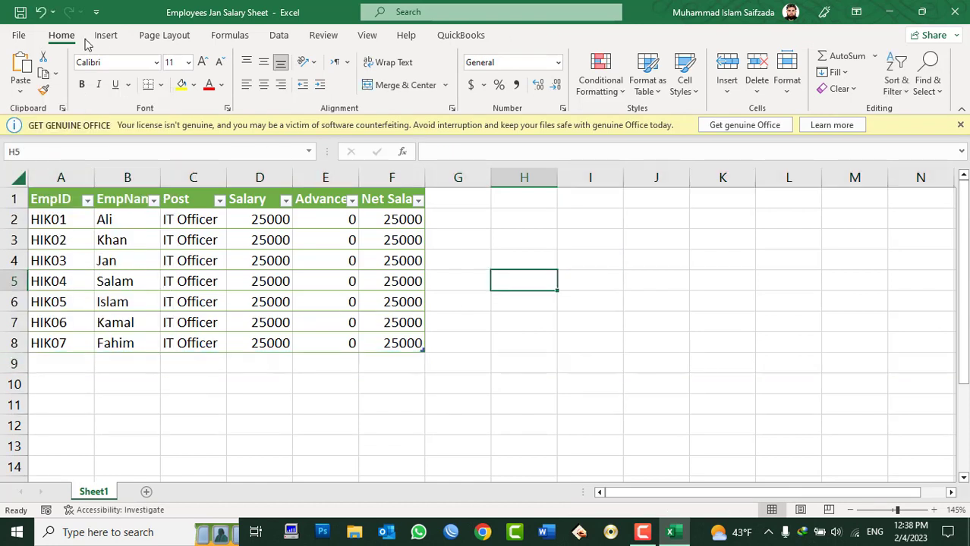
{"action": "left_click", "coordinate": [19, 35]}
{"action": "left_click", "coordinate": [50, 199]}
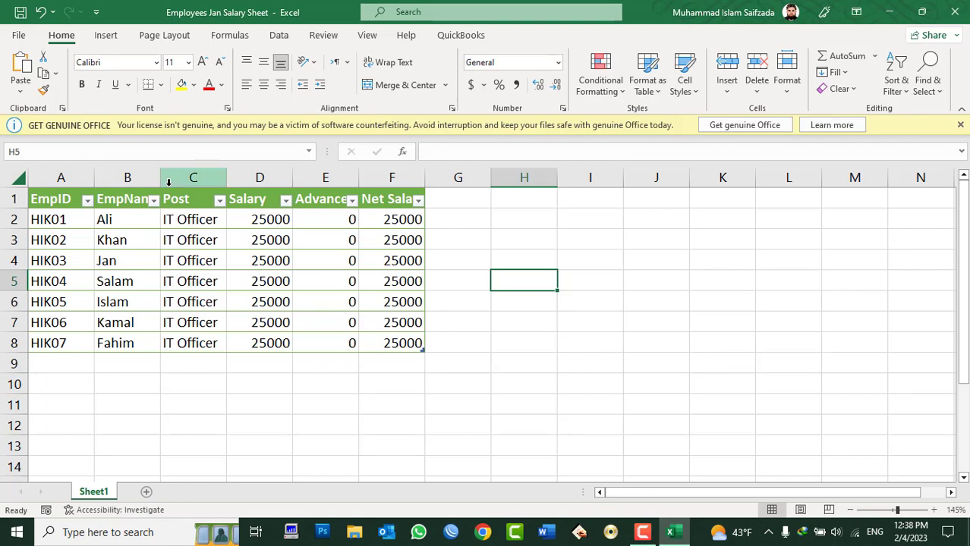
{"action": "left_click", "coordinate": [587, 280]}
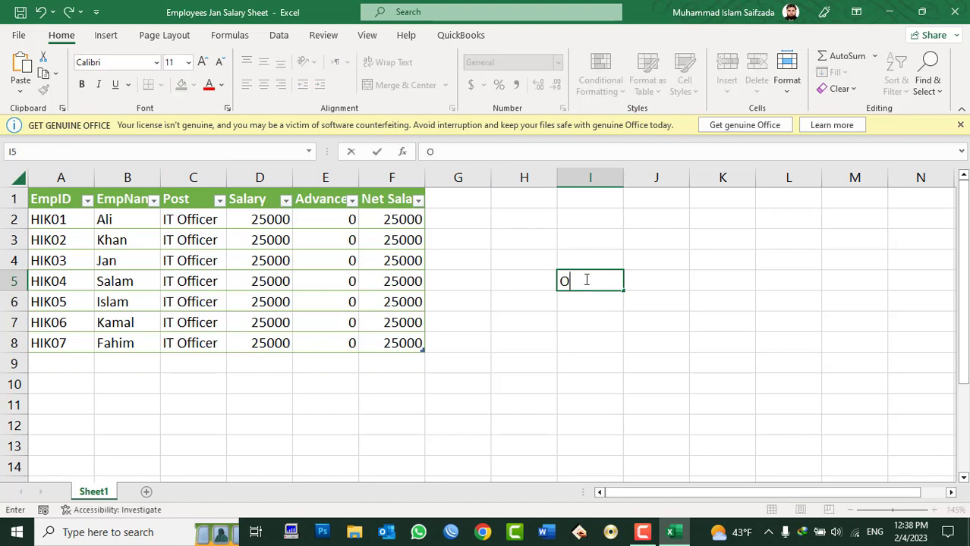
{"action": "key", "text": "BackSpace"}
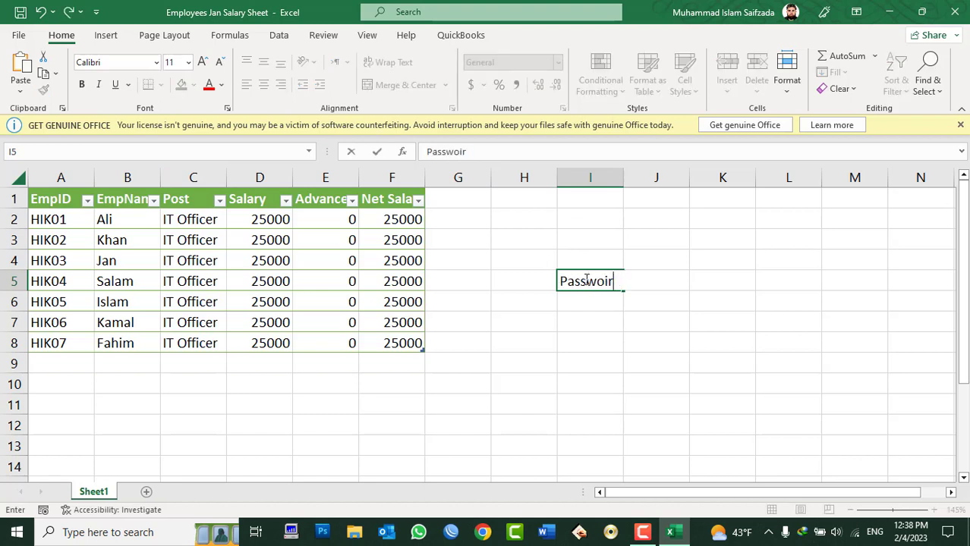
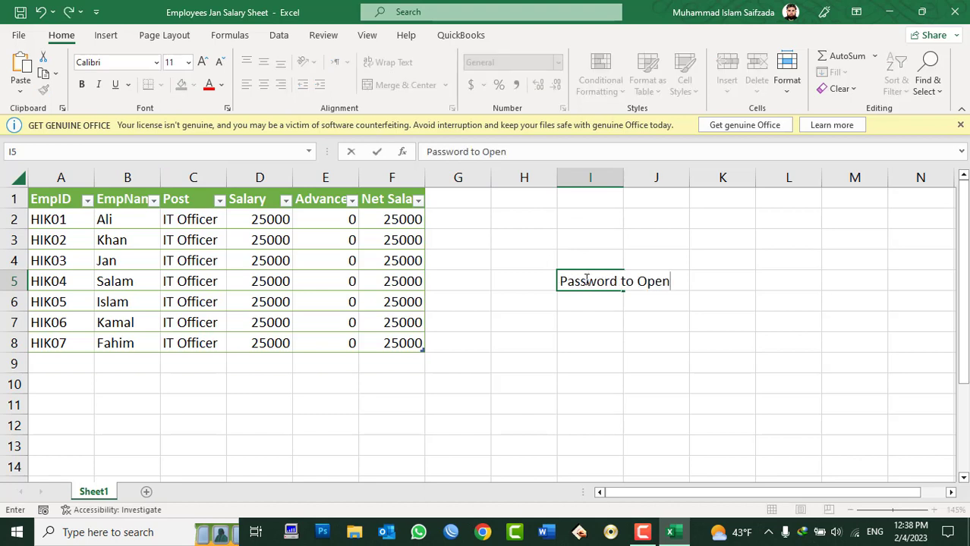
{"action": "key", "text": "Return"}
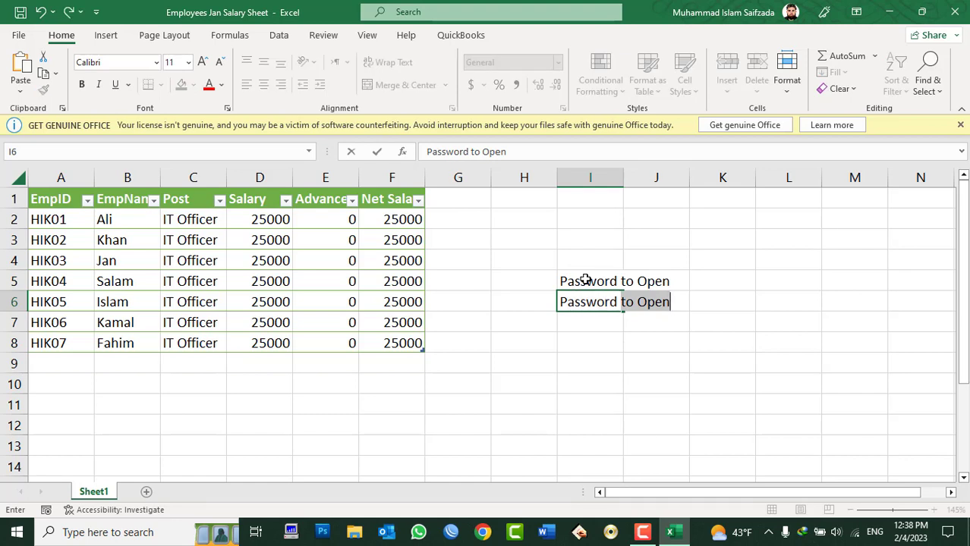
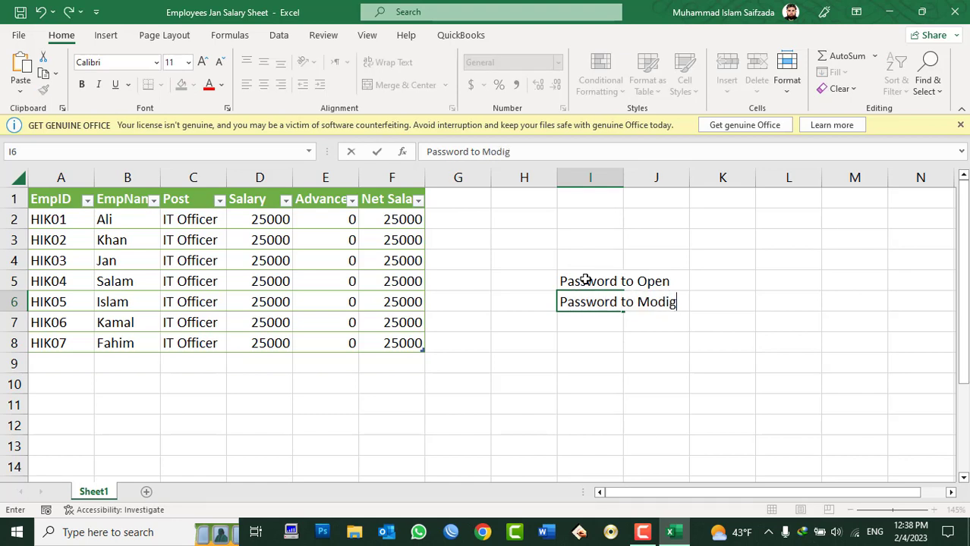
{"action": "key", "text": "Return"}
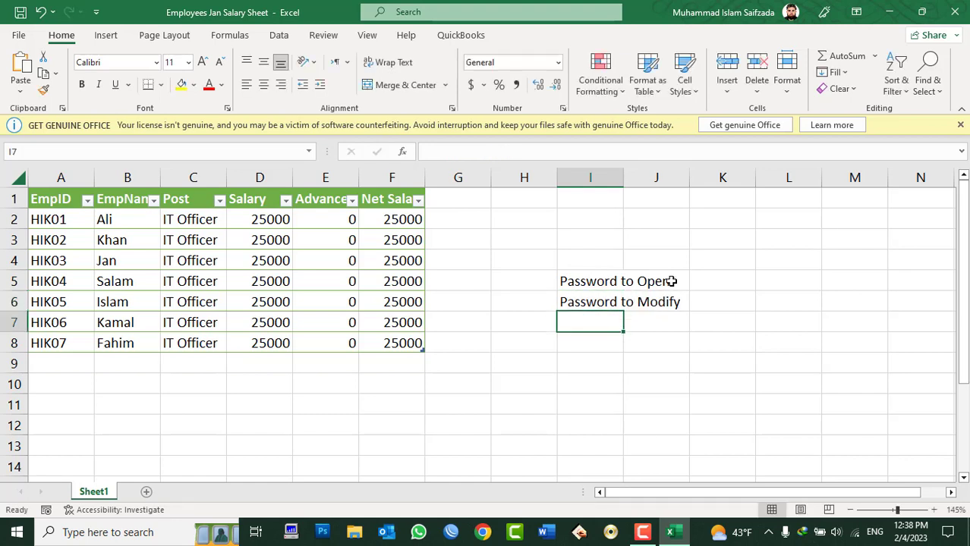
{"action": "left_click", "coordinate": [669, 281]}
{"action": "left_click", "coordinate": [713, 282]}
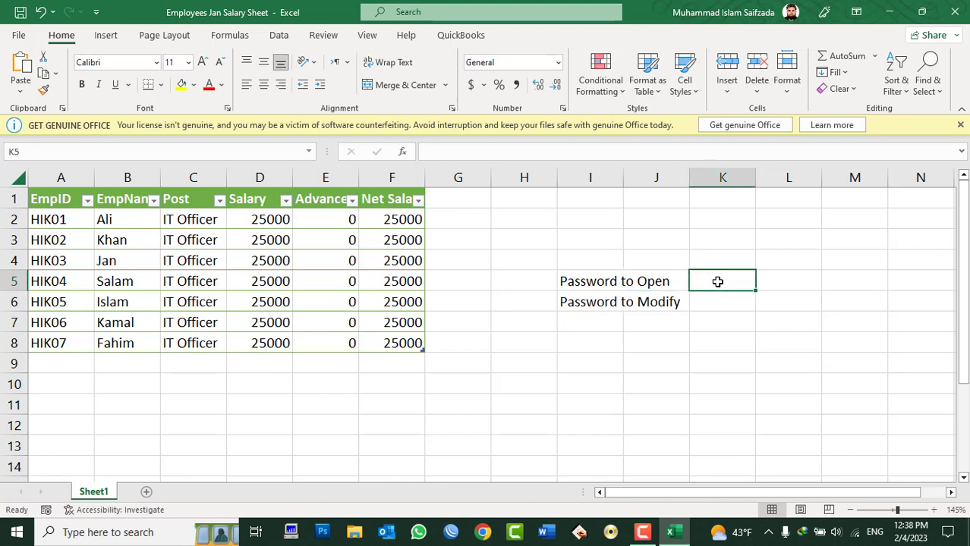
{"action": "left_click", "coordinate": [725, 303]}
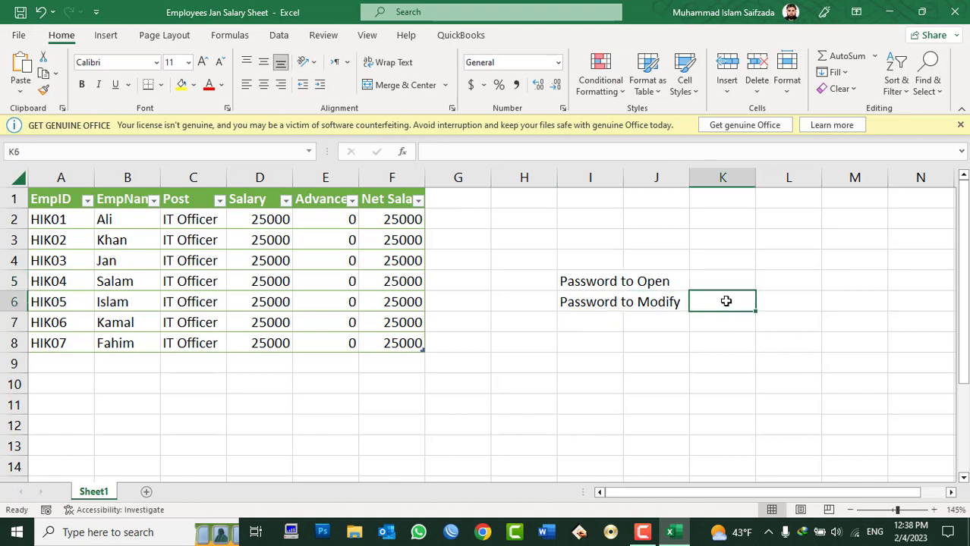
{"action": "left_click", "coordinate": [607, 278]}
{"action": "left_click", "coordinate": [605, 301]}
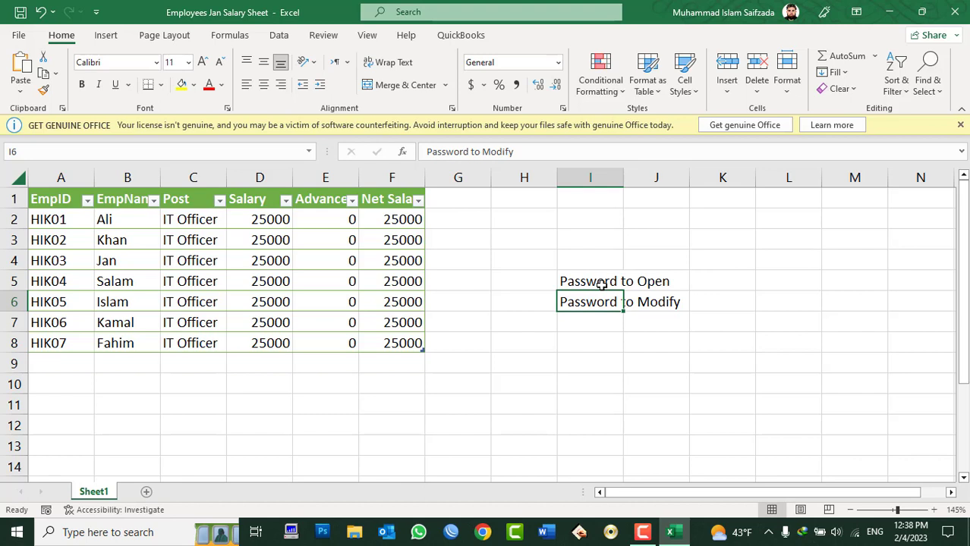
{"action": "left_click_drag", "start_coordinate": [579, 275], "coordinate": [658, 302]}
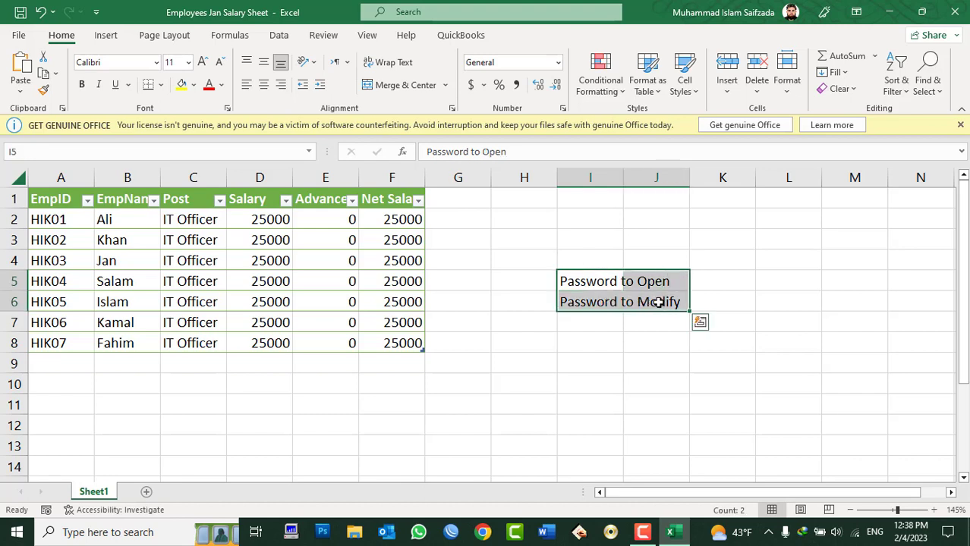
{"action": "key", "text": "Delete"}
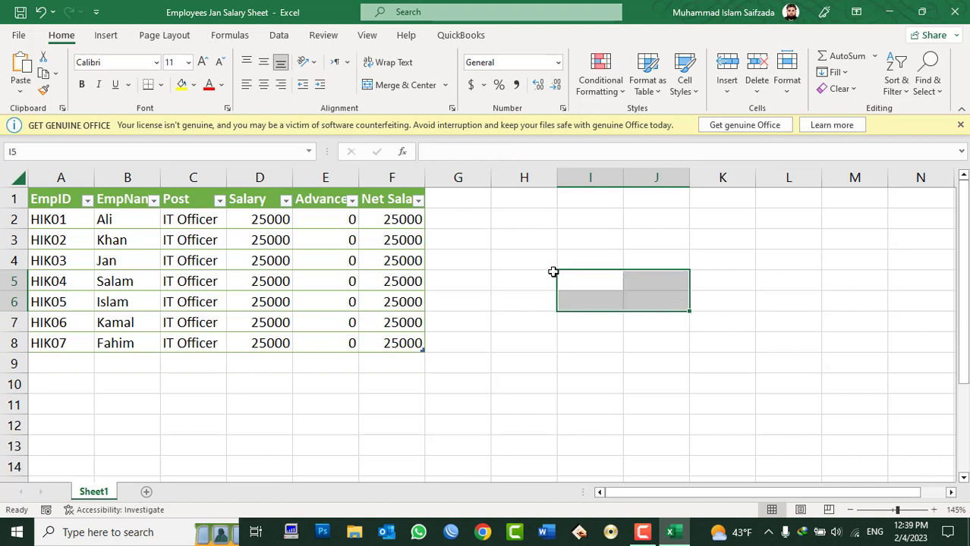
{"action": "left_click_drag", "start_coordinate": [551, 265], "coordinate": [651, 295]}
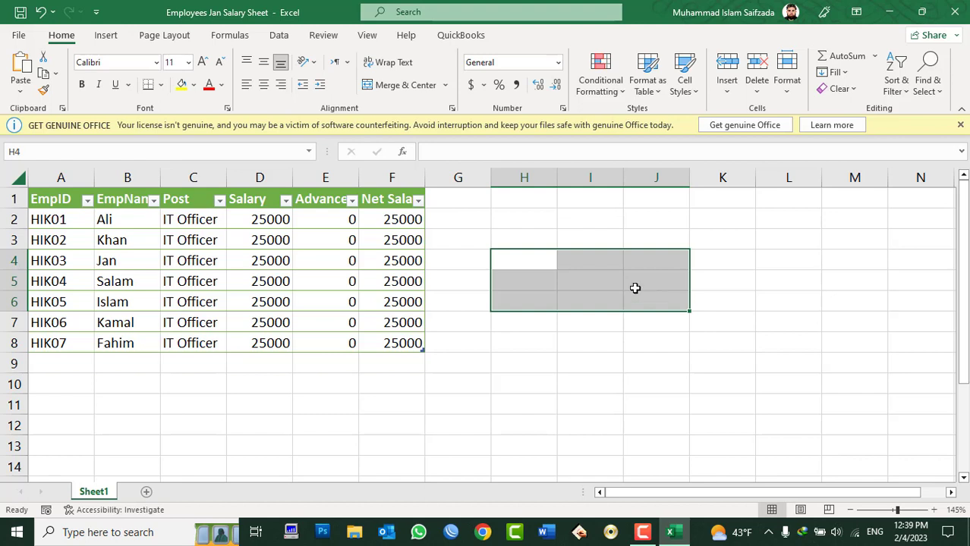
- Copy the salary table A1:F8 and paste it into a new blank workbook
{"action": "left_click", "coordinate": [468, 219]}
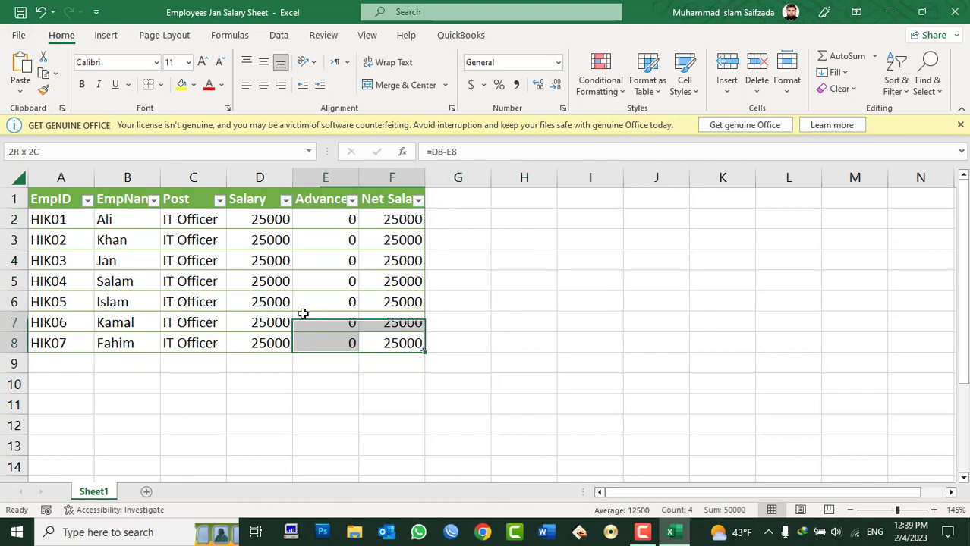
{"action": "left_click_drag", "start_coordinate": [402, 343], "coordinate": [45, 199]}
{"action": "key", "text": "ctrl+c"}
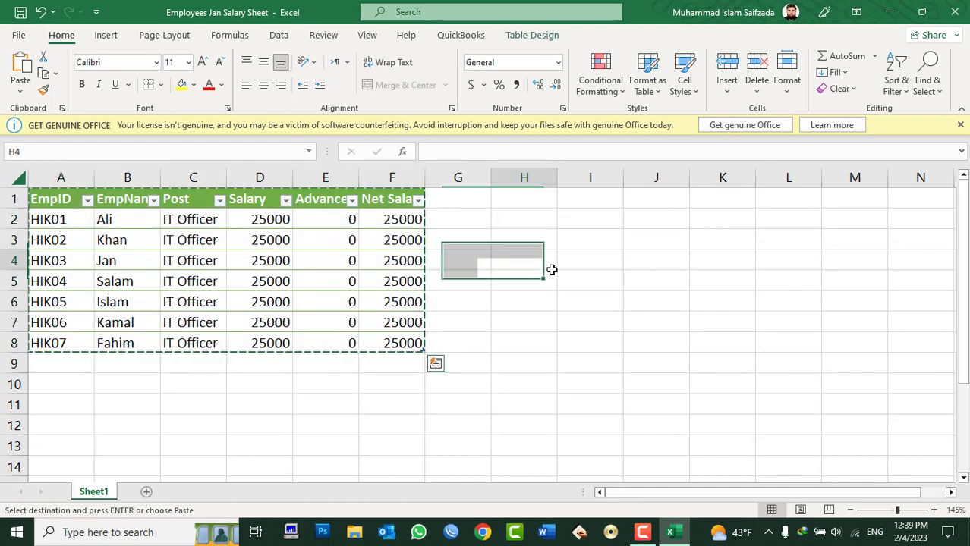
{"action": "key", "text": "ctrl+n"}
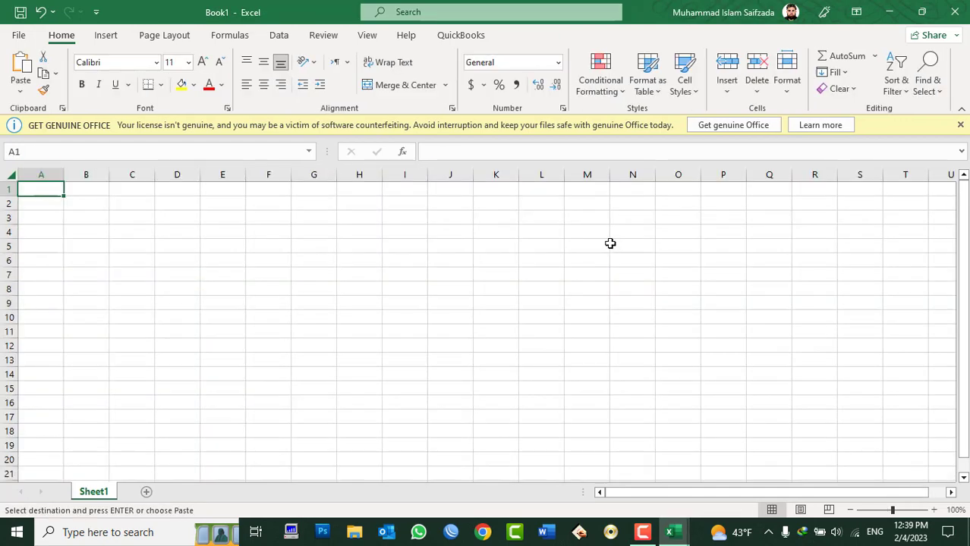
{"action": "key", "text": "ctrl+v"}
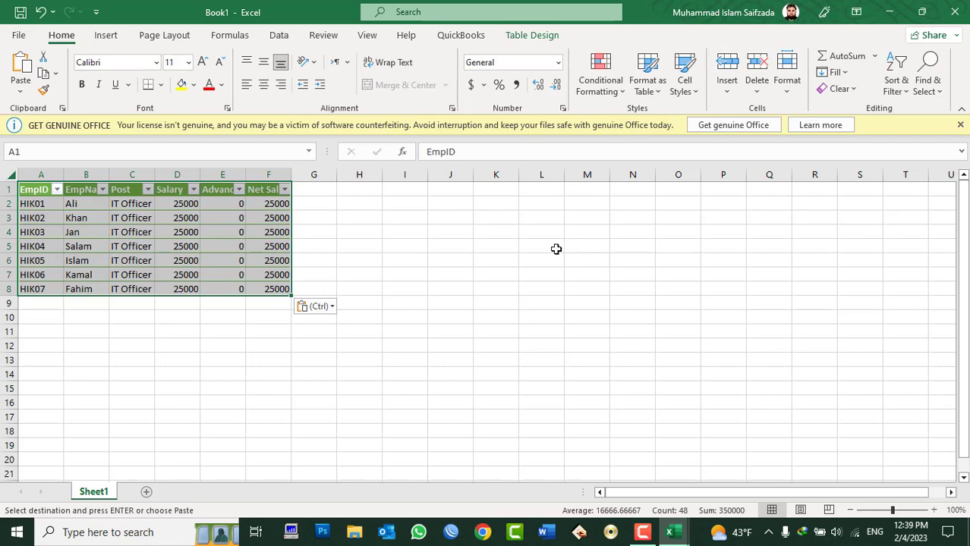
{"action": "left_click", "coordinate": [529, 247]}
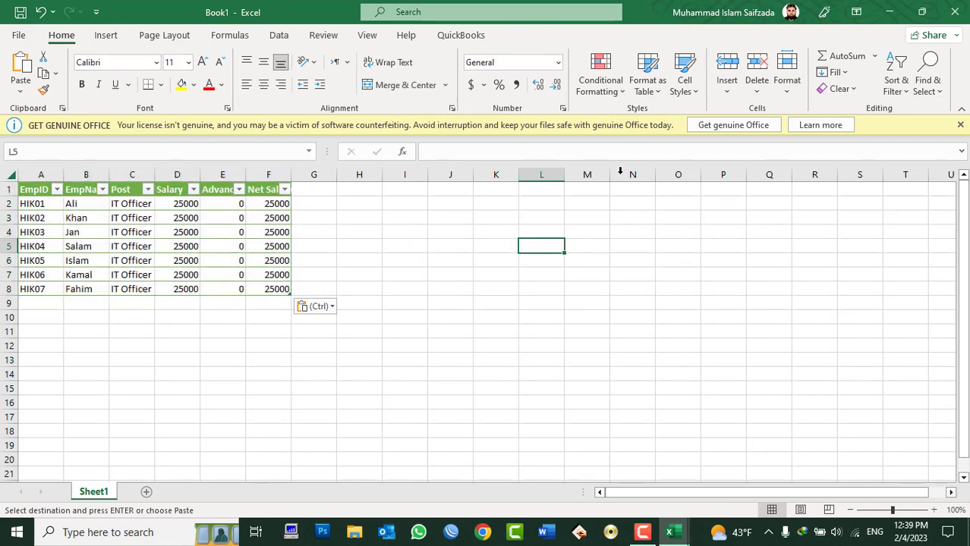
- Close the original Employees Jan Salary Sheet without saving its changes
{"action": "mouse_move", "coordinate": [669, 532]}
{"action": "left_click", "coordinate": [624, 501]}
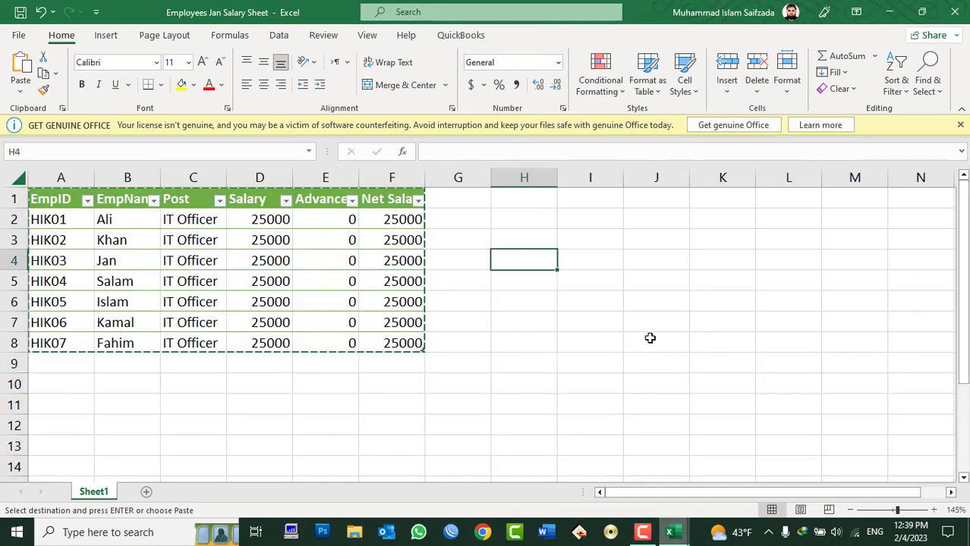
{"action": "left_click", "coordinate": [955, 11]}
{"action": "left_click", "coordinate": [487, 286]}
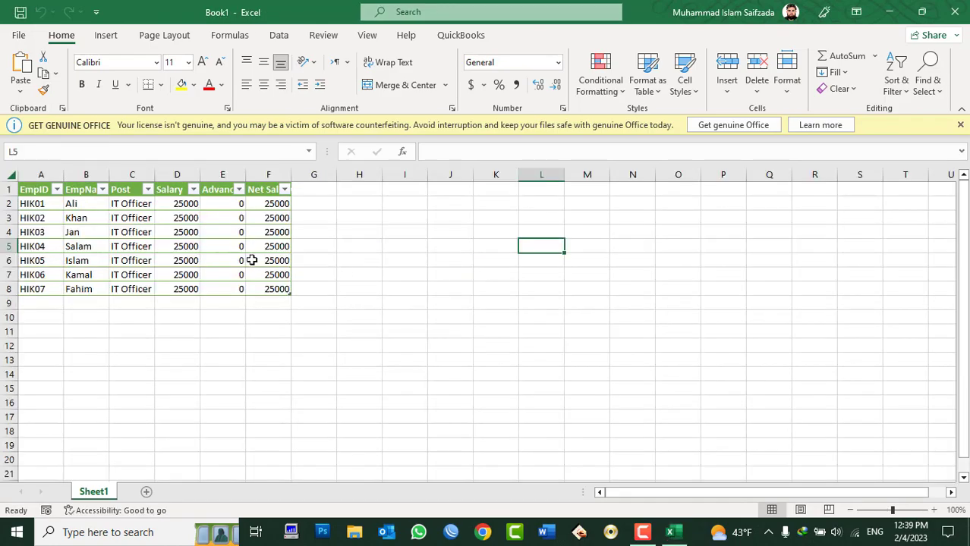
{"action": "left_click", "coordinate": [20, 35]}
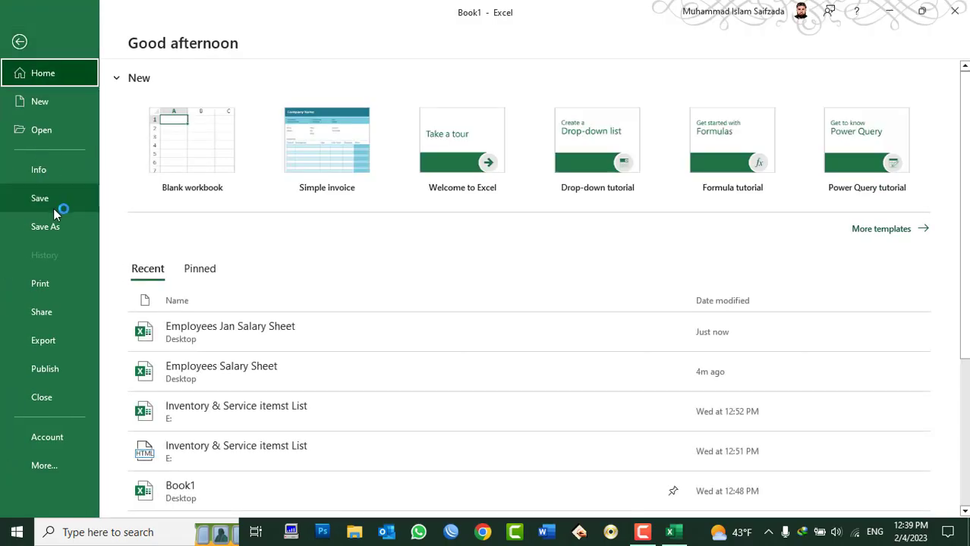
- Save the new workbook to the Desktop as 'Employee Feb Salray Sheet'
{"action": "left_click", "coordinate": [50, 202]}
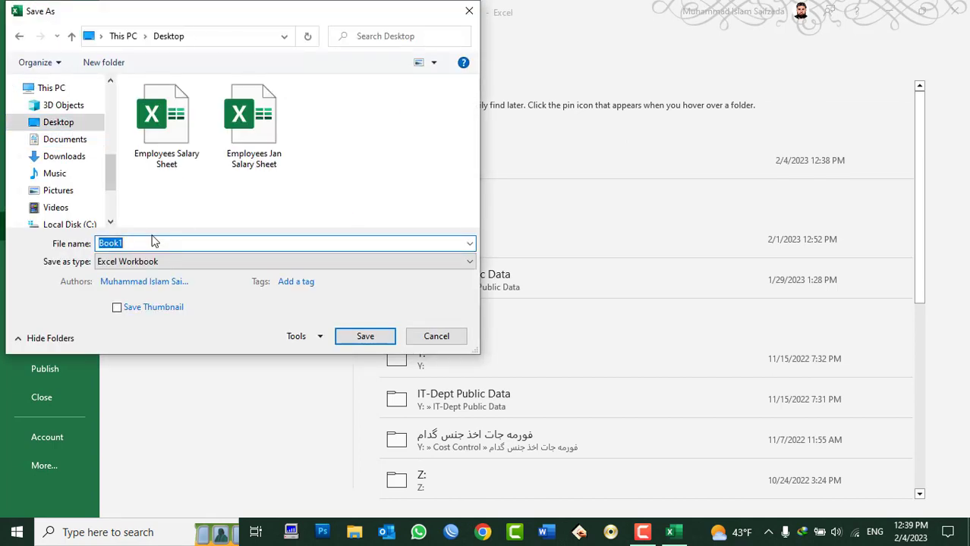
{"action": "type", "text": "Employee"}
{"action": "type", "text": " Feb Salray Sheet"}
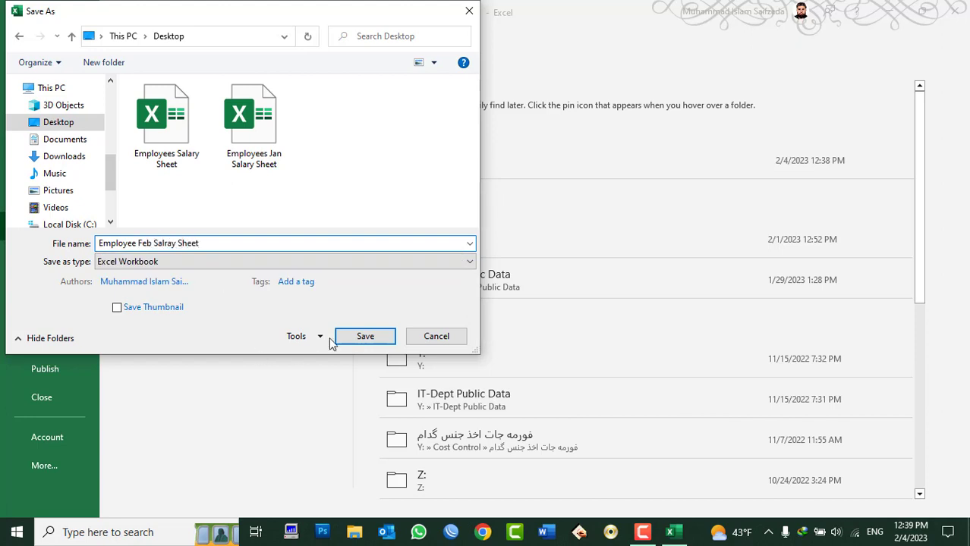
{"action": "left_click", "coordinate": [303, 338]}
{"action": "left_click", "coordinate": [306, 338]}
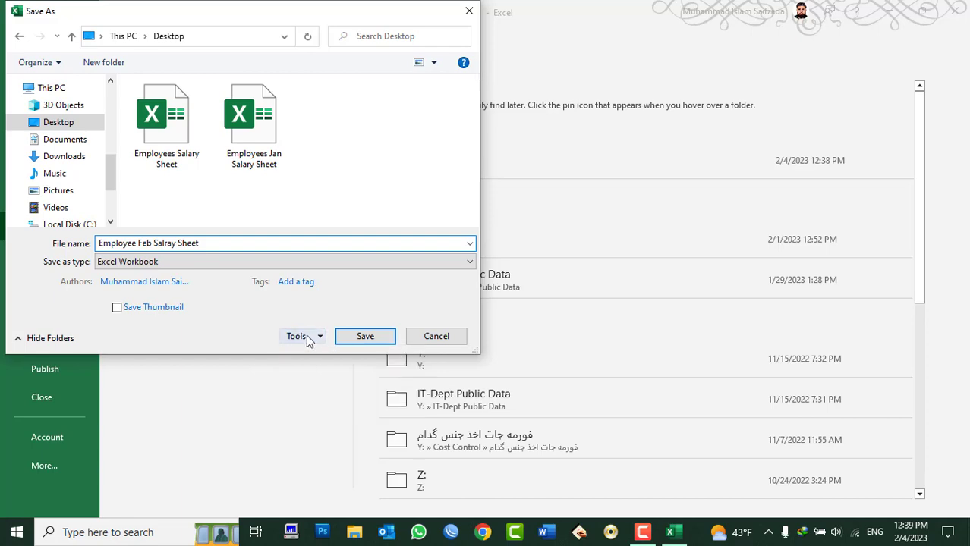
{"action": "left_click", "coordinate": [365, 336]}
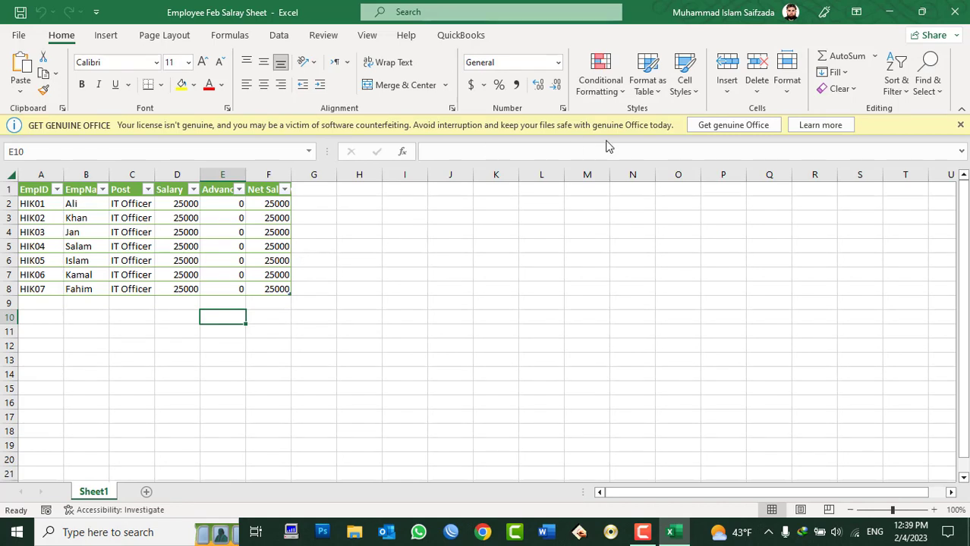
- Protect Sheet1 with a password through Home > Format > Protect Sheet, confirming it twice
{"action": "left_click", "coordinate": [787, 97]}
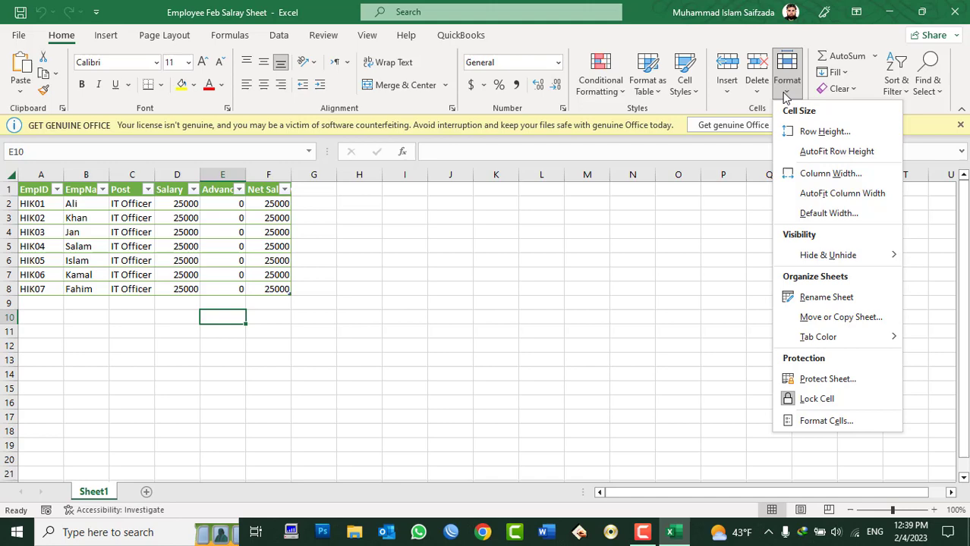
{"action": "left_click", "coordinate": [847, 381]}
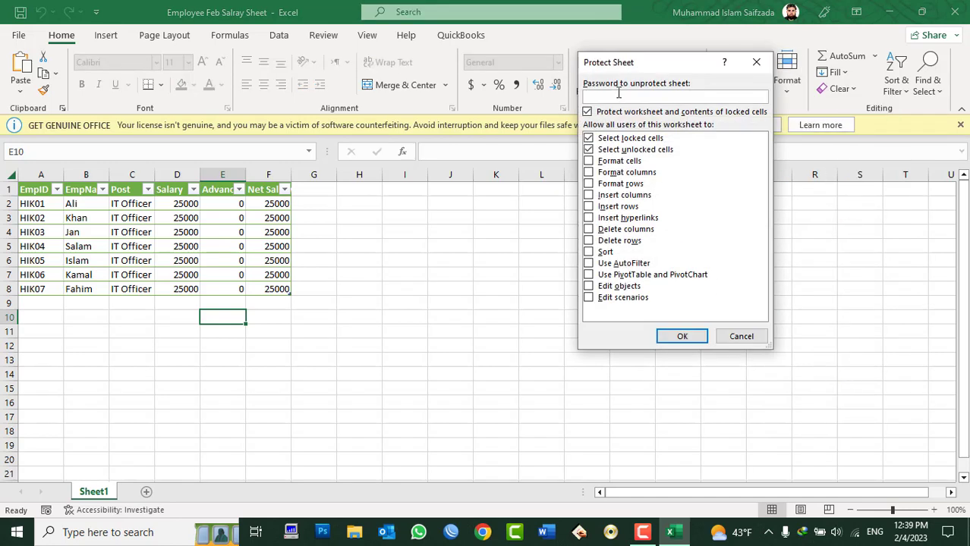
{"action": "key", "text": "Return"}
{"action": "key", "text": "Return"}
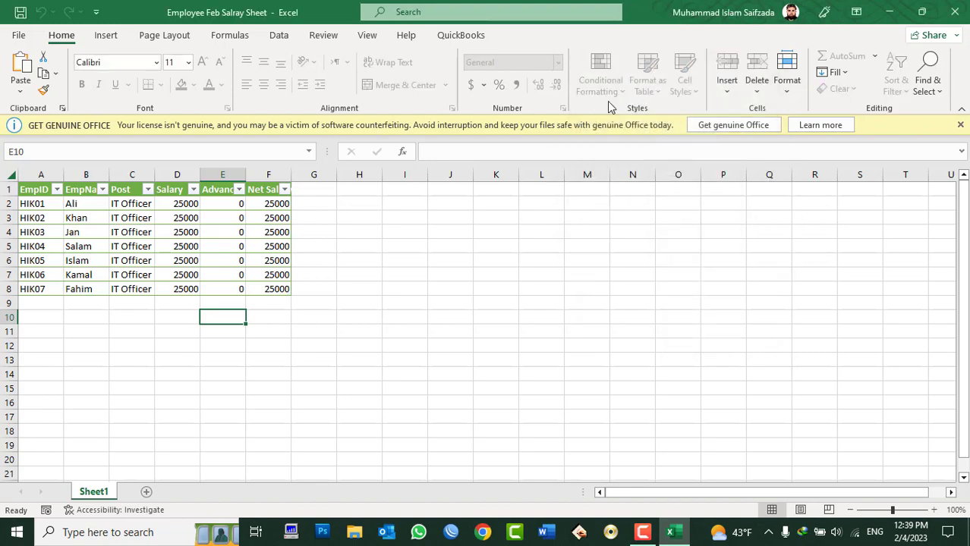
{"action": "left_click", "coordinate": [370, 274]}
- Save the protected workbook, close Excel, and reopen Employee Feb Salray Sheet
{"action": "left_click", "coordinate": [18, 35]}
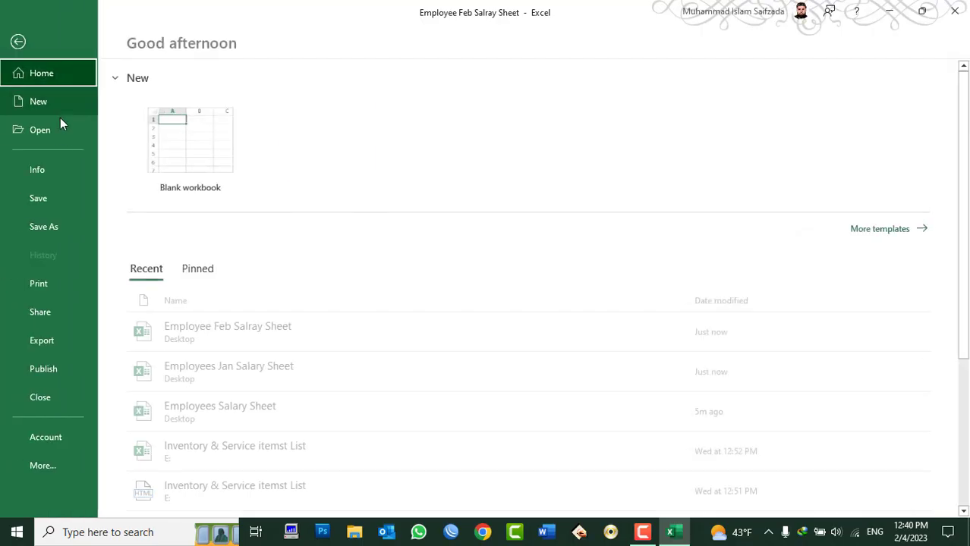
{"action": "left_click", "coordinate": [54, 199]}
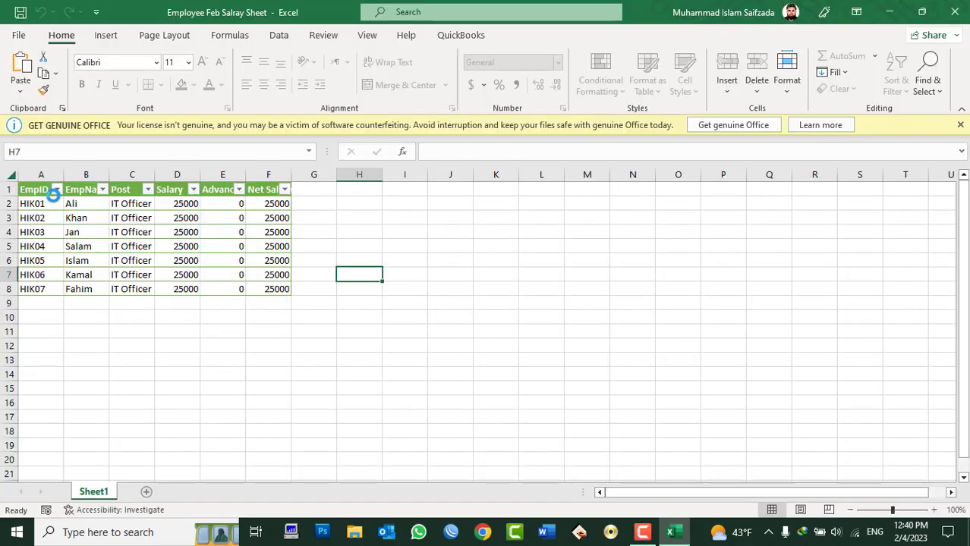
{"action": "left_click", "coordinate": [955, 11]}
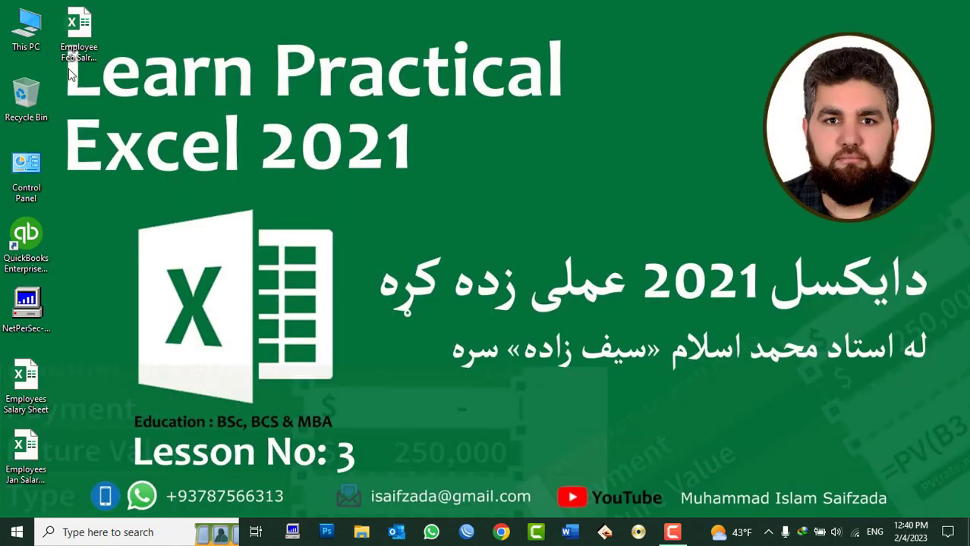
{"action": "double_click", "coordinate": [79, 31]}
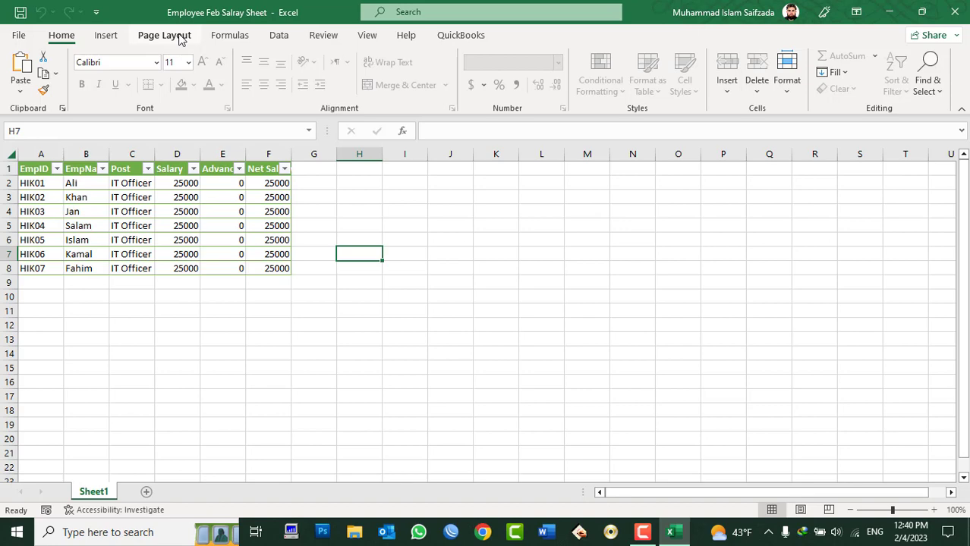
- Try editing cells including B2, dismiss the protected-sheet warnings, and close Excel
{"action": "left_click", "coordinate": [218, 214]}
{"action": "left_click", "coordinate": [340, 340]}
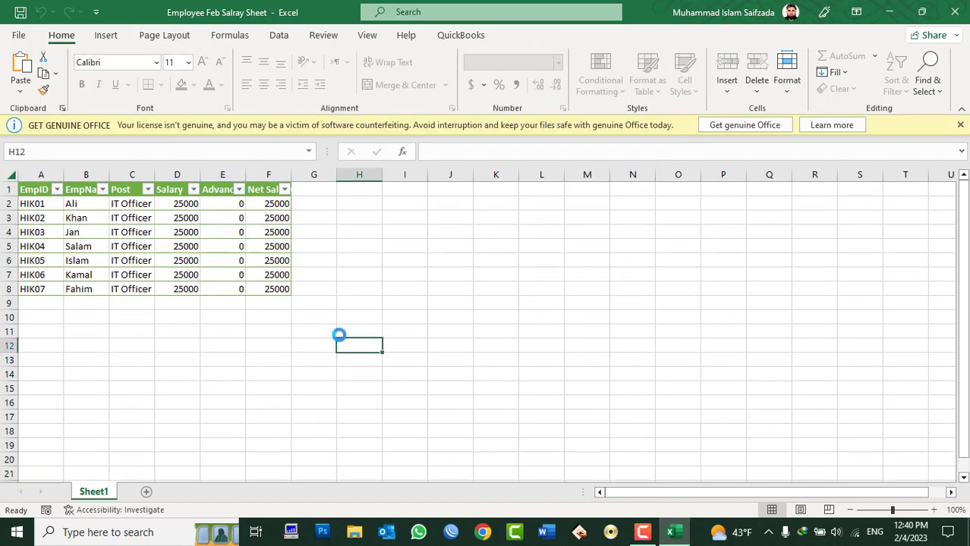
{"action": "left_click", "coordinate": [510, 323]}
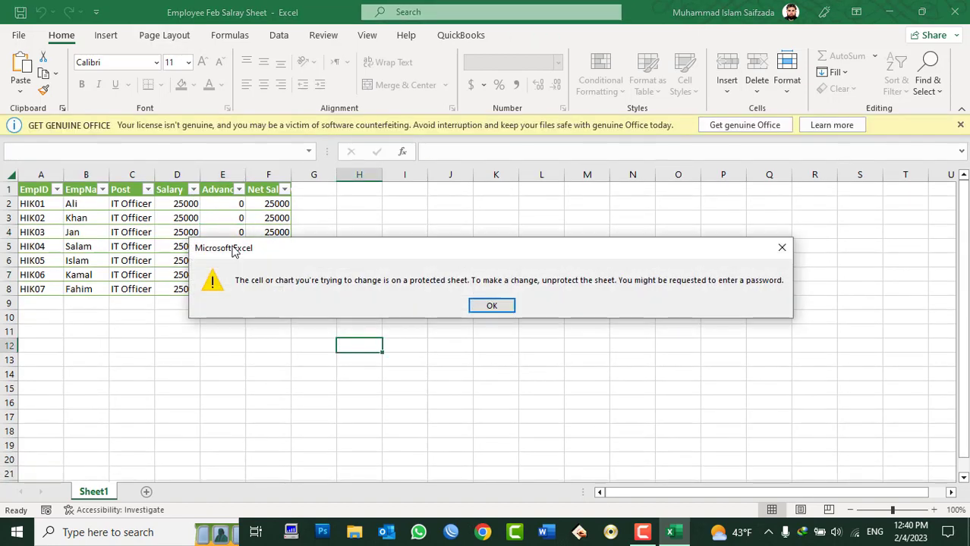
{"action": "left_click", "coordinate": [499, 307]}
{"action": "left_click", "coordinate": [84, 203]}
{"action": "key", "text": "Delete"}
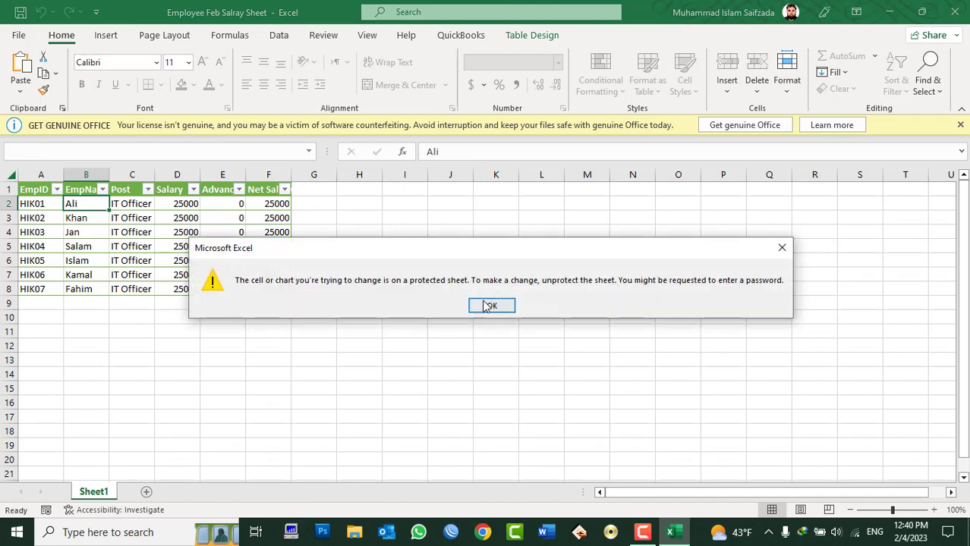
{"action": "left_click", "coordinate": [491, 306]}
{"action": "left_click", "coordinate": [954, 12]}
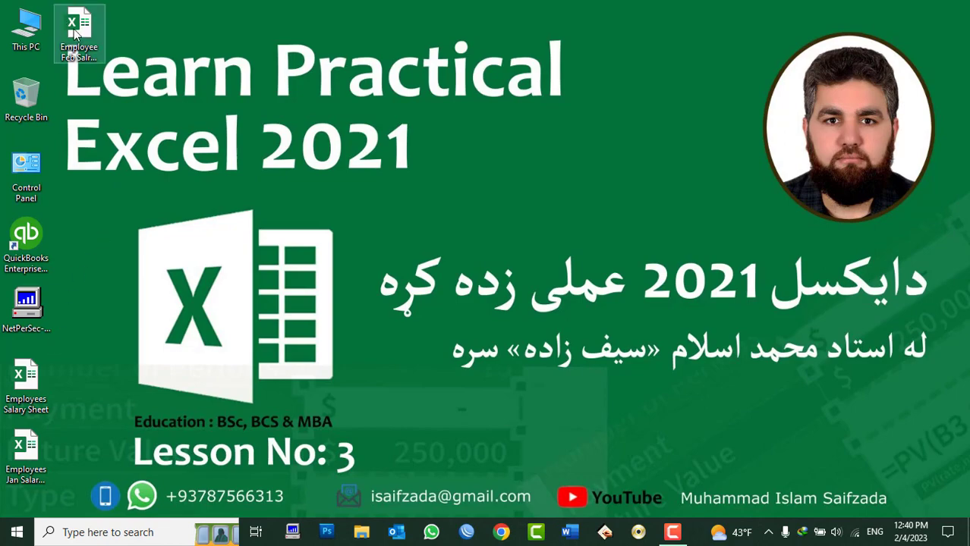
- Reopen the protected workbook and select the salary table A1:F8
{"action": "left_click", "coordinate": [96, 48]}
{"action": "double_click", "coordinate": [96, 48]}
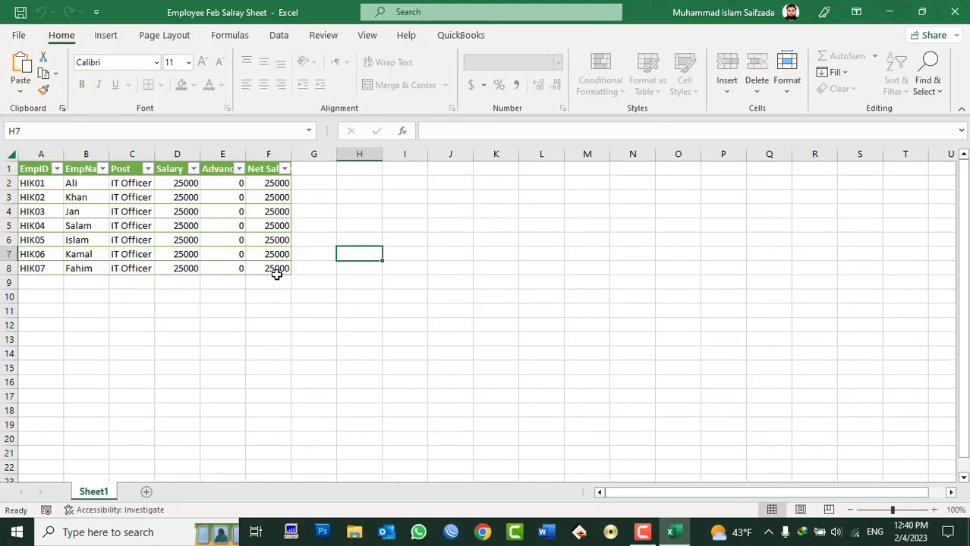
{"action": "left_click", "coordinate": [275, 271]}
{"action": "left_click_drag", "start_coordinate": [276, 275], "coordinate": [38, 167]}
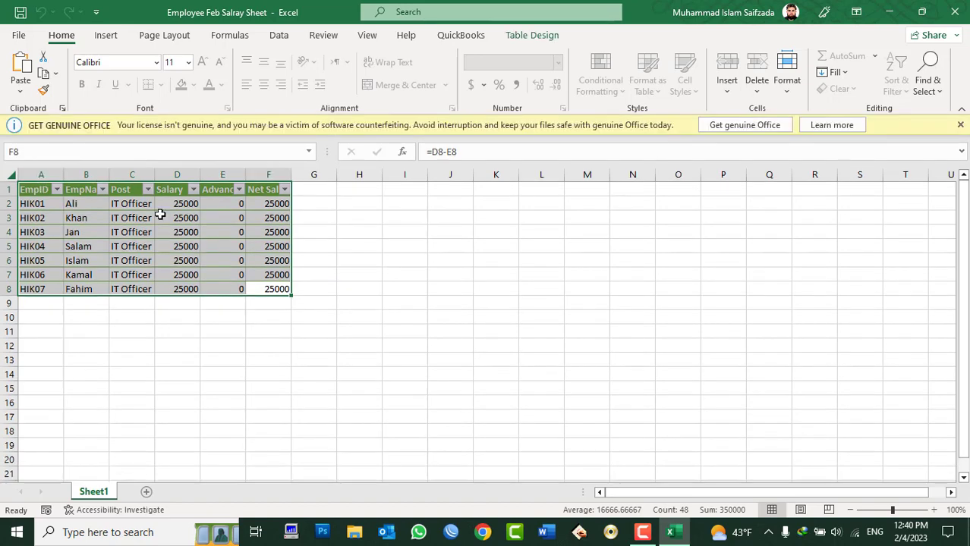
{"action": "left_click", "coordinate": [312, 290]}
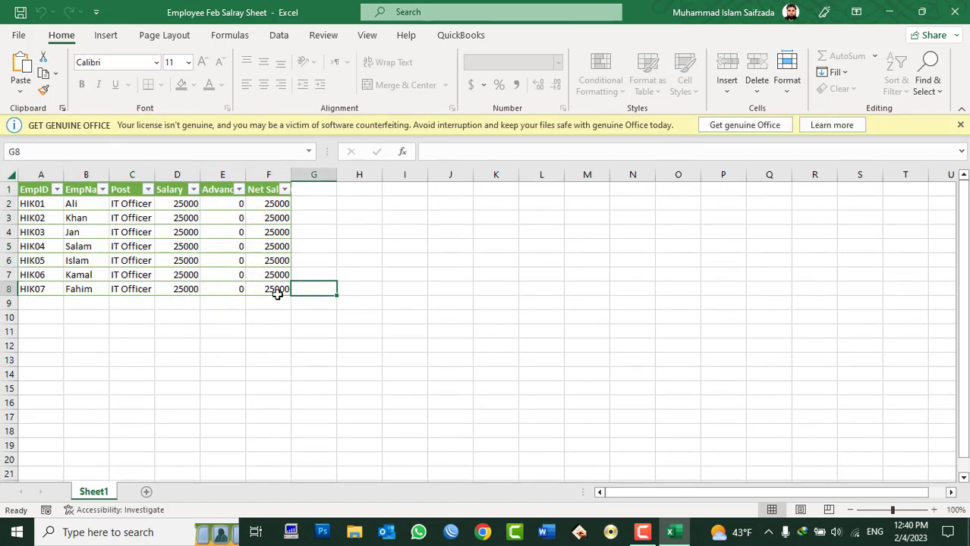
{"action": "left_click_drag", "start_coordinate": [277, 288], "coordinate": [23, 189]}
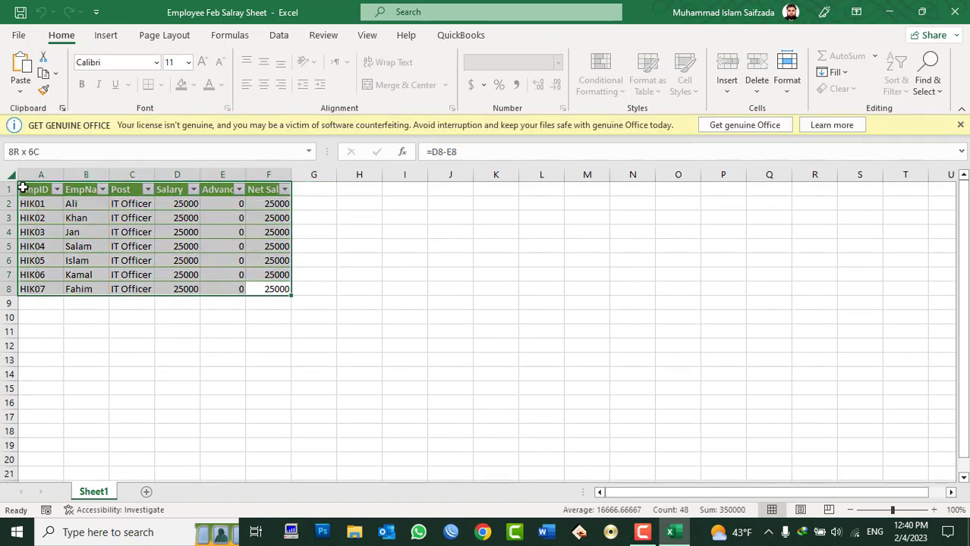
- Export the workbook as a PDF named Employee Feb Salray Sheet to the Desktop
{"action": "left_click", "coordinate": [18, 35]}
{"action": "left_click", "coordinate": [65, 198]}
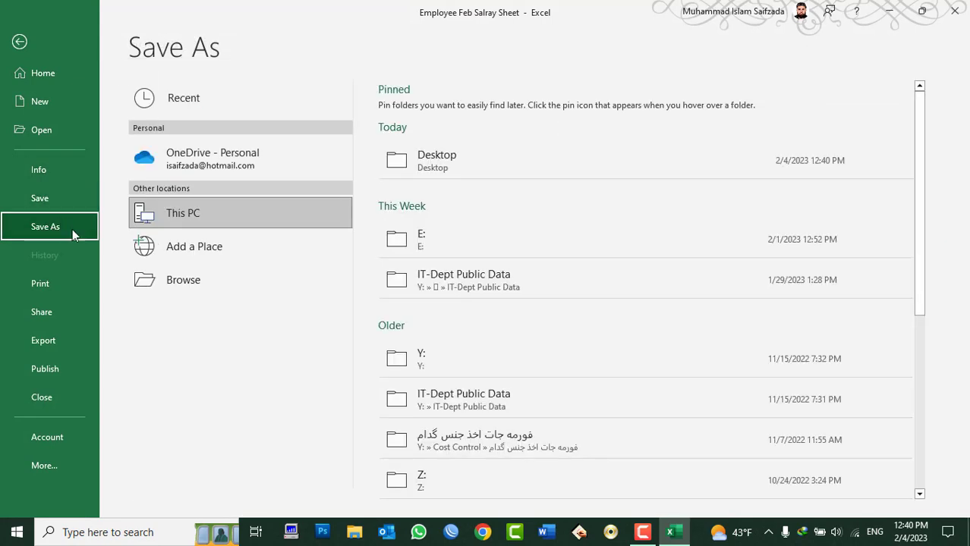
{"action": "left_click", "coordinate": [174, 281]}
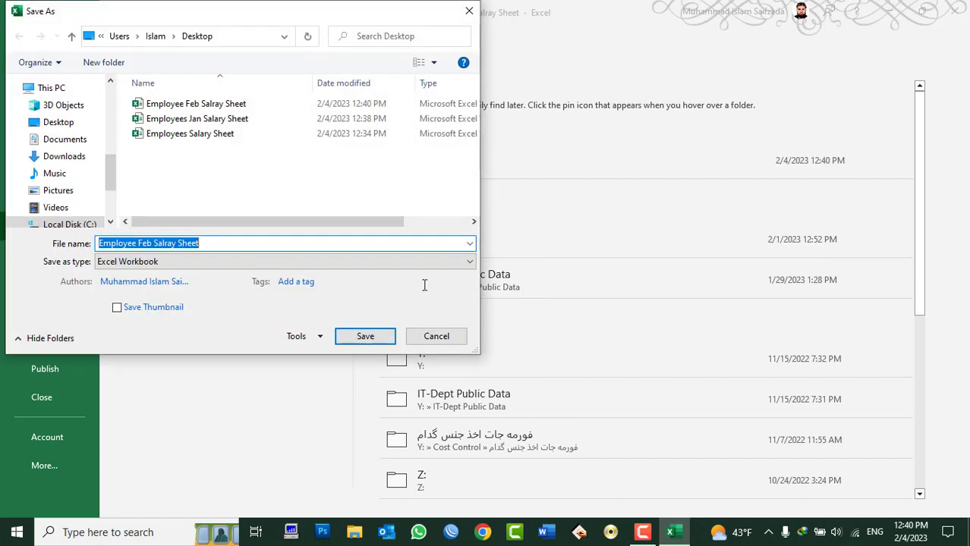
{"action": "left_click", "coordinate": [72, 123]}
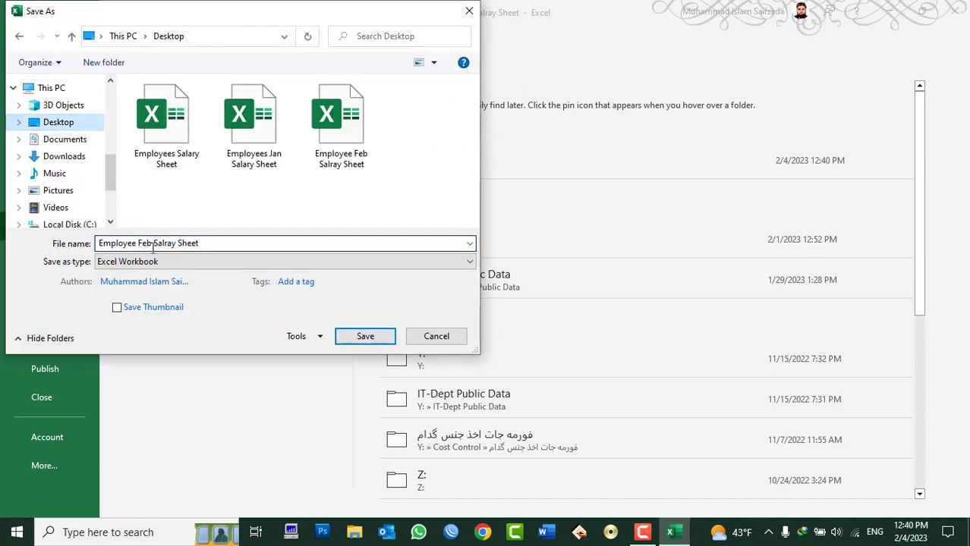
{"action": "left_click", "coordinate": [152, 261]}
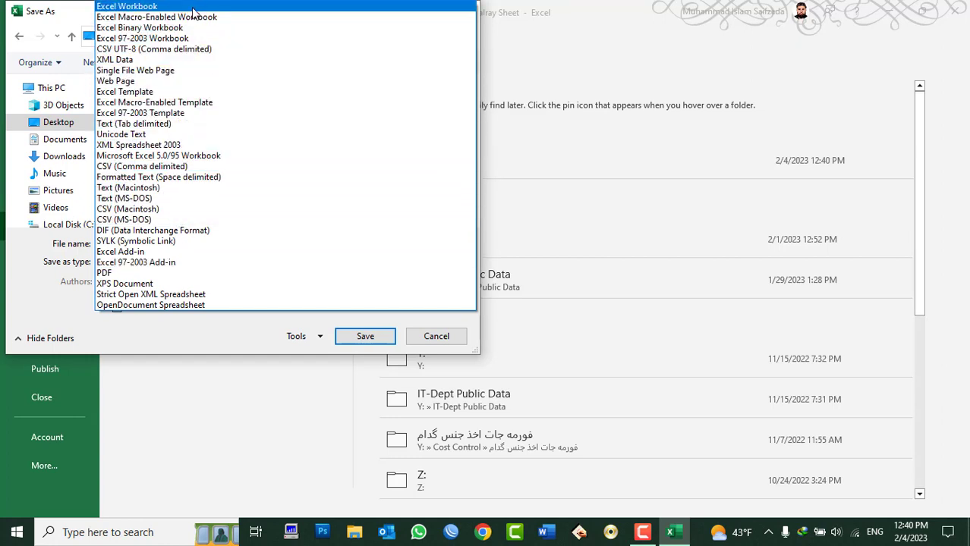
{"action": "left_click", "coordinate": [156, 275]}
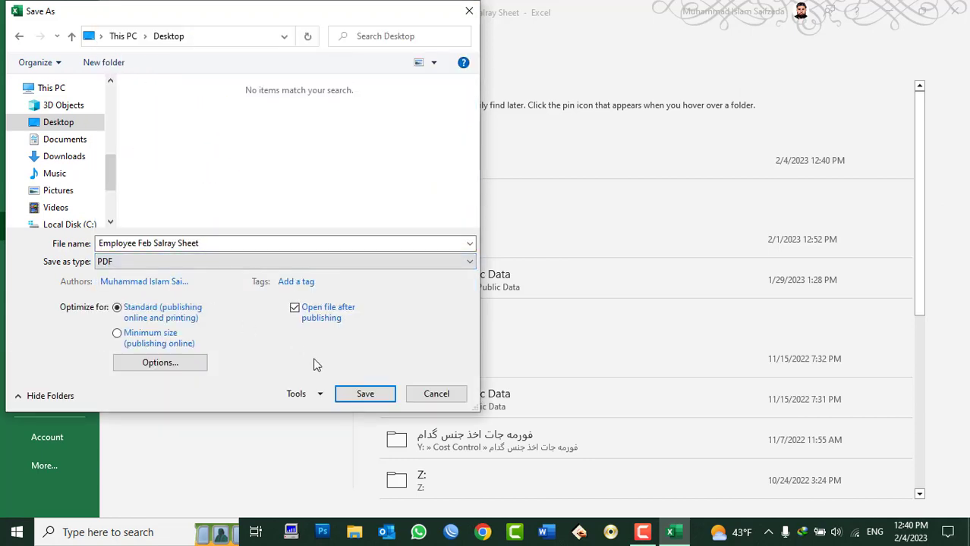
{"action": "left_click", "coordinate": [367, 394]}
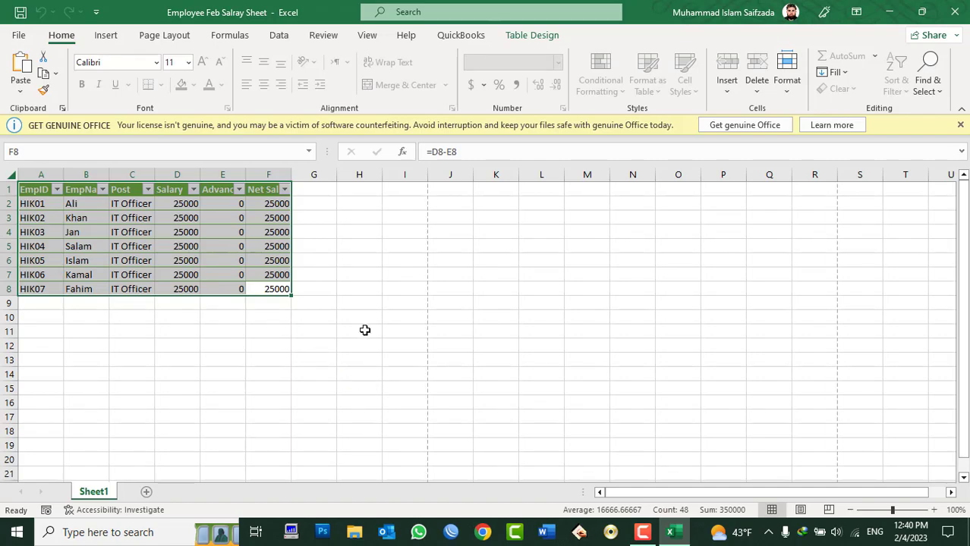
- Close the workbook, Excel, and the PDF preview window
{"action": "left_click", "coordinate": [955, 11]}
{"action": "left_click", "coordinate": [954, 11]}
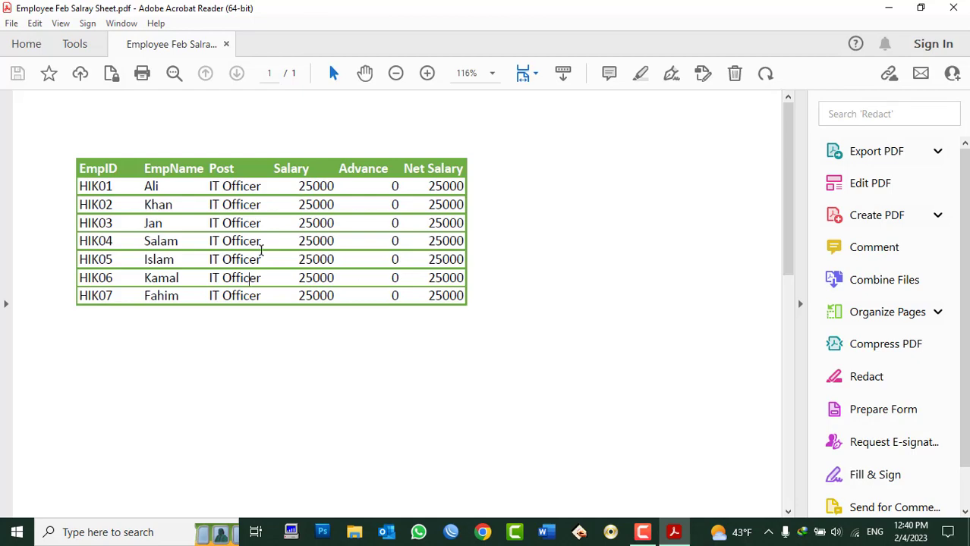
{"action": "left_click", "coordinate": [954, 7]}
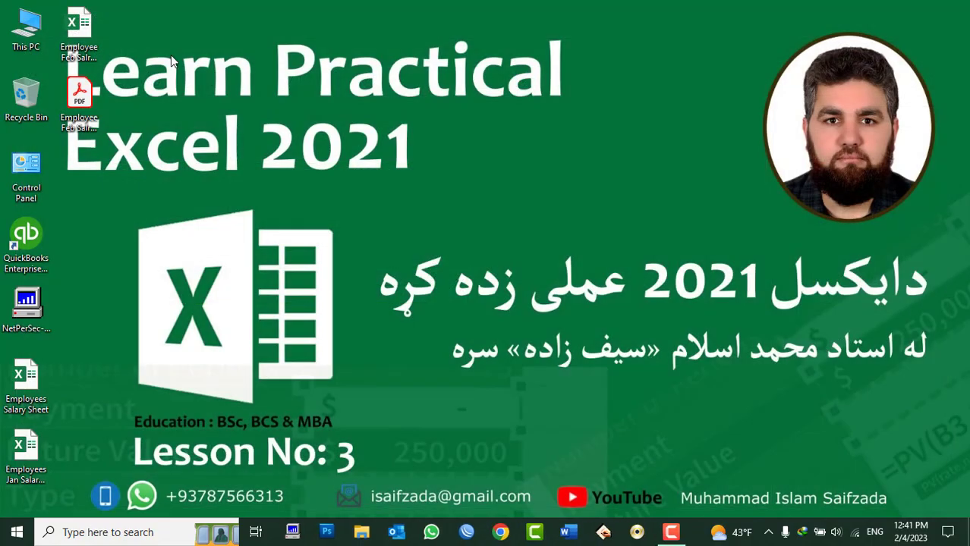
- Reopen Employee Feb Salray Sheet from the Desktop and look over its File page
{"action": "double_click", "coordinate": [82, 27]}
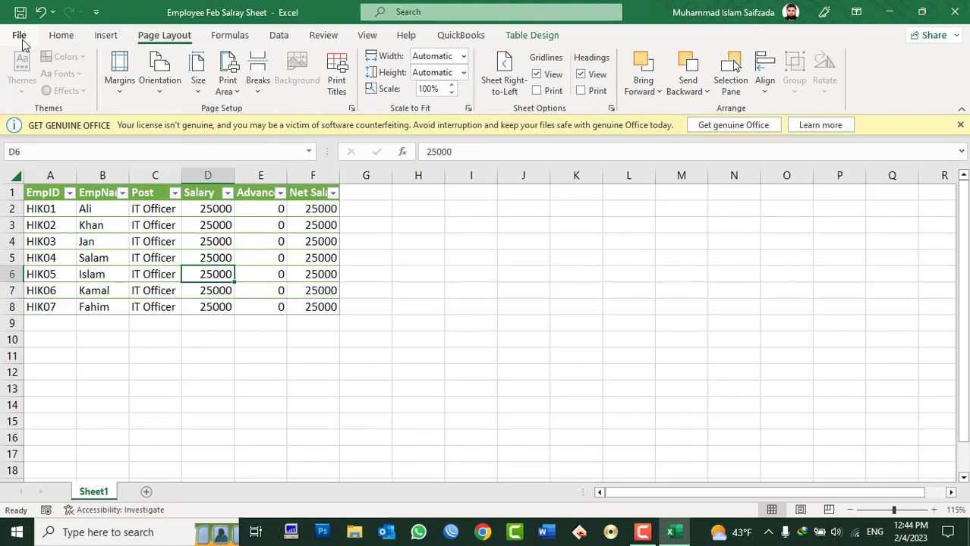
{"action": "left_click", "coordinate": [21, 38]}
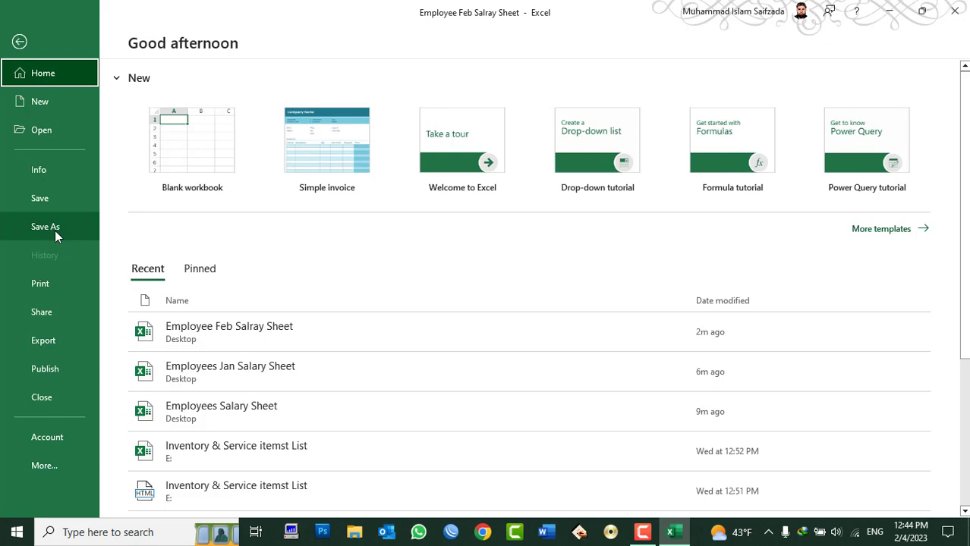
{"action": "key", "text": "Escape"}
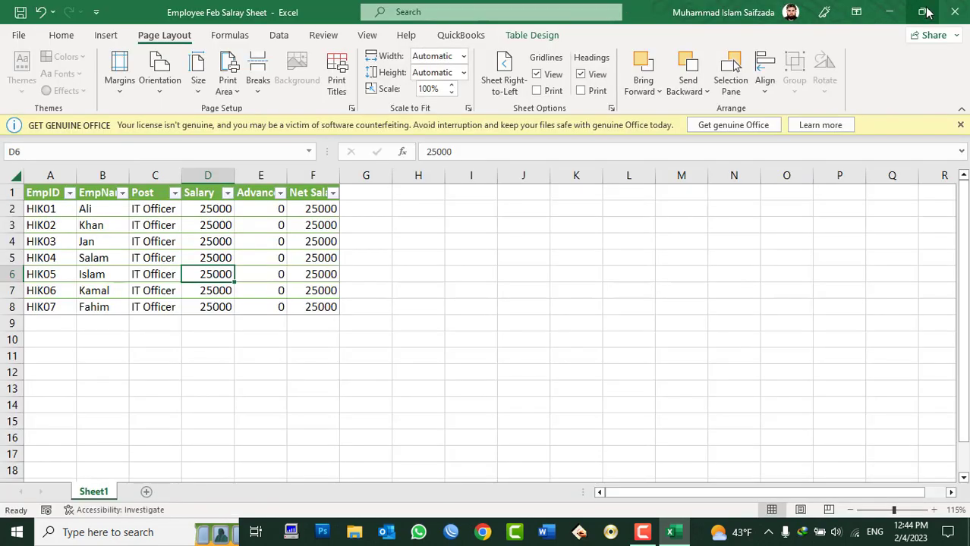
- Close the workbook with Don't Save, reopen it, and maximize the Excel window
{"action": "left_click", "coordinate": [922, 11]}
{"action": "left_click", "coordinate": [951, 148]}
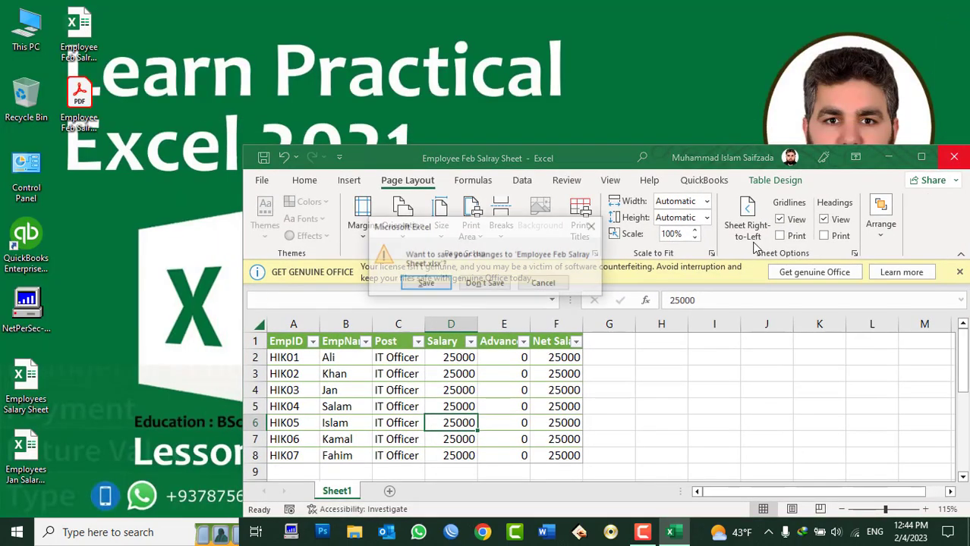
{"action": "left_click", "coordinate": [486, 283]}
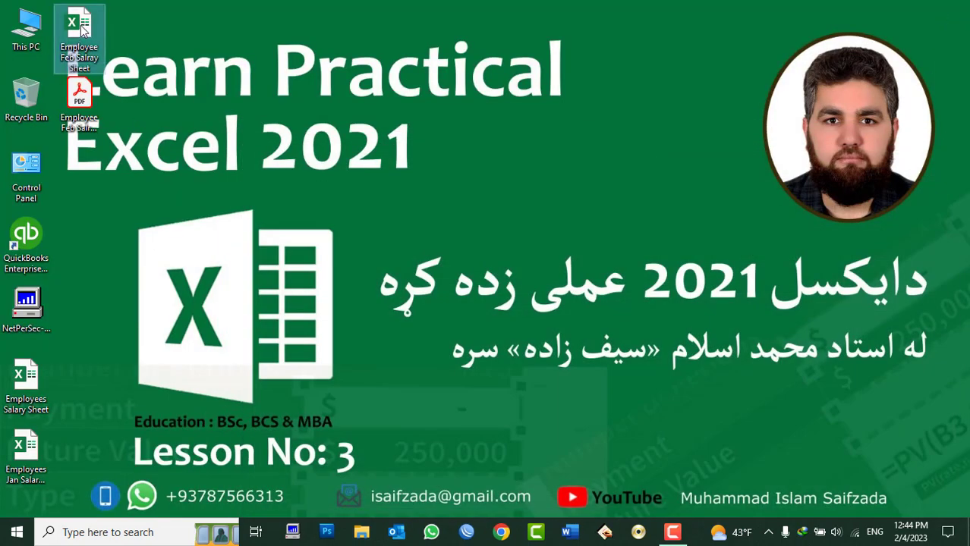
{"action": "double_click", "coordinate": [84, 28]}
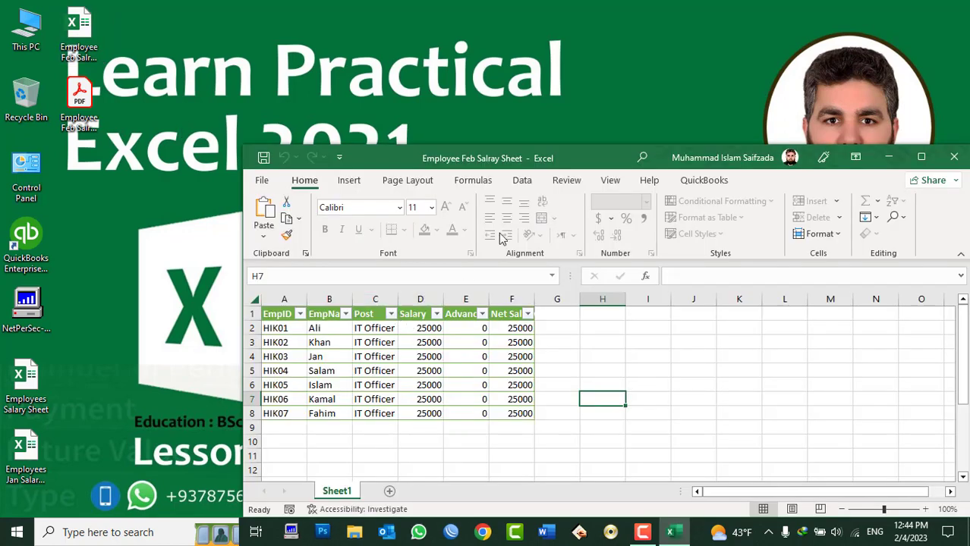
{"action": "double_click", "coordinate": [544, 165]}
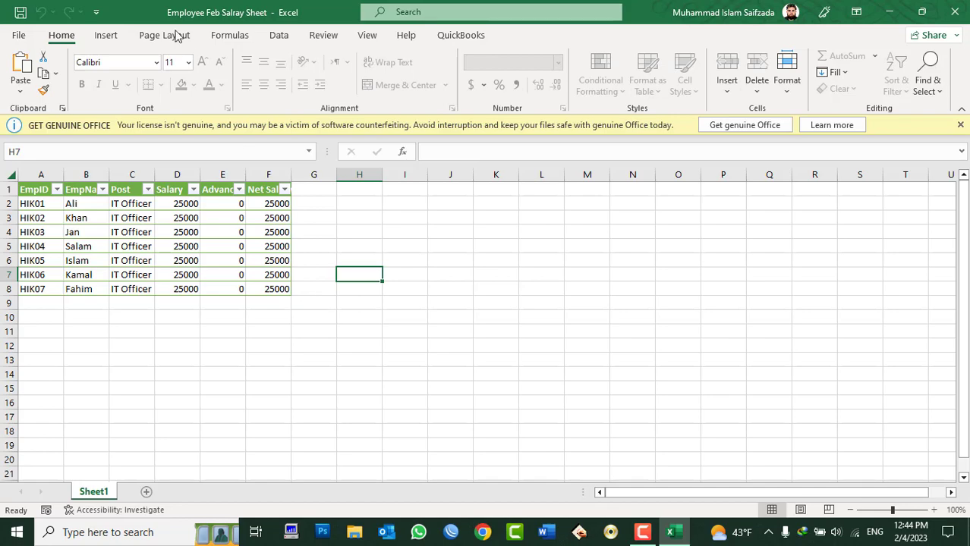
- Save Employee Feb Salray Sheet again under the same name into Documents via Save As
{"action": "left_click", "coordinate": [18, 35]}
{"action": "left_click", "coordinate": [59, 221]}
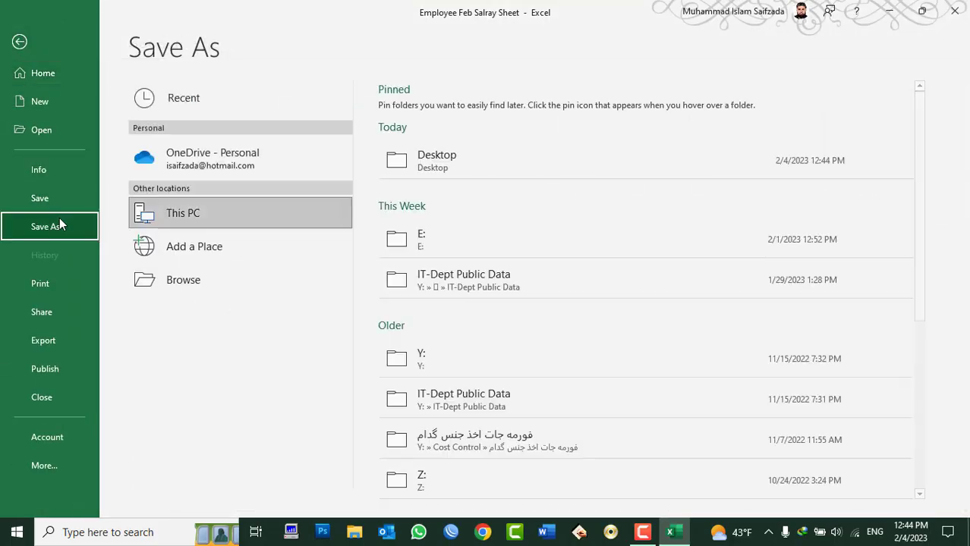
{"action": "left_click", "coordinate": [212, 280]}
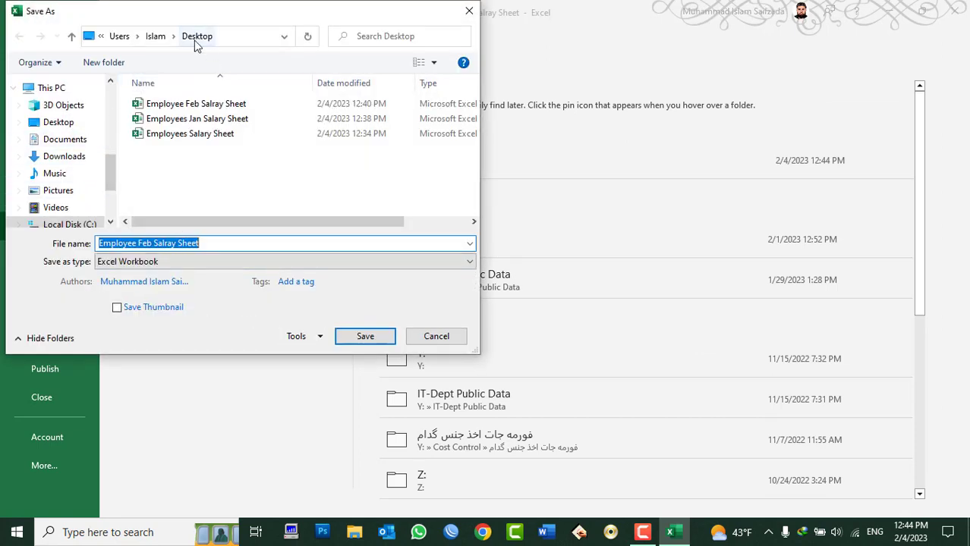
{"action": "left_click", "coordinate": [65, 140]}
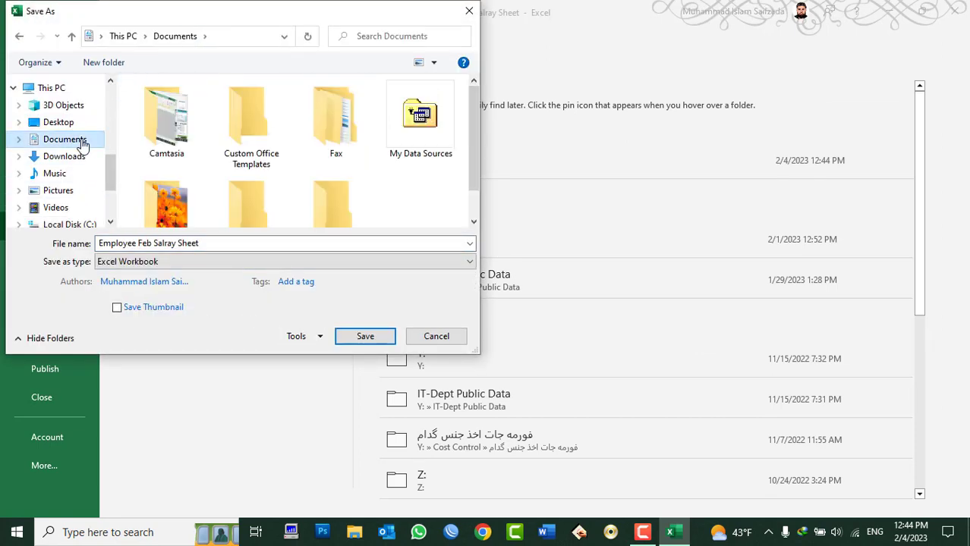
{"action": "left_click", "coordinate": [362, 333]}
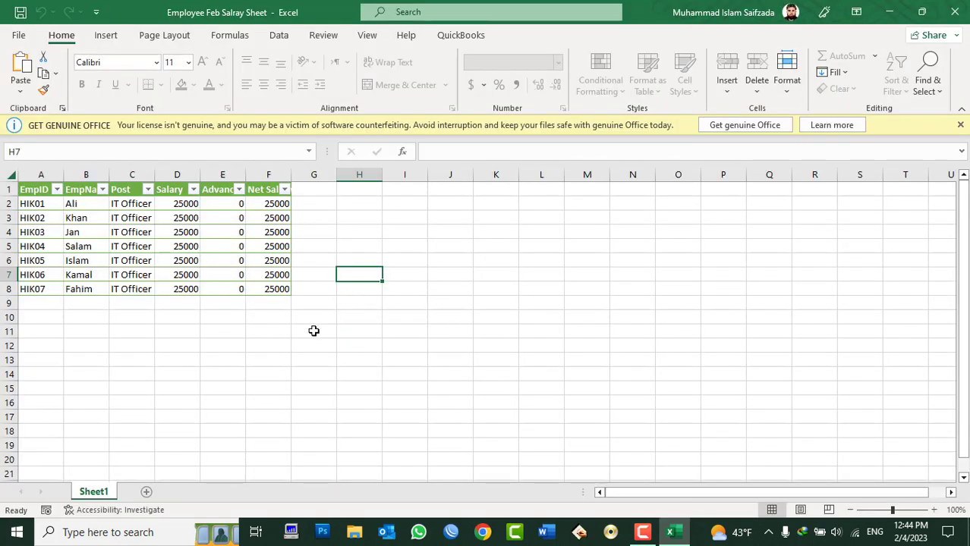
{"action": "left_click", "coordinate": [313, 331]}
- Start a Save As of Employee Feb Salray Sheet with the Desktop as location
{"action": "left_click", "coordinate": [20, 36]}
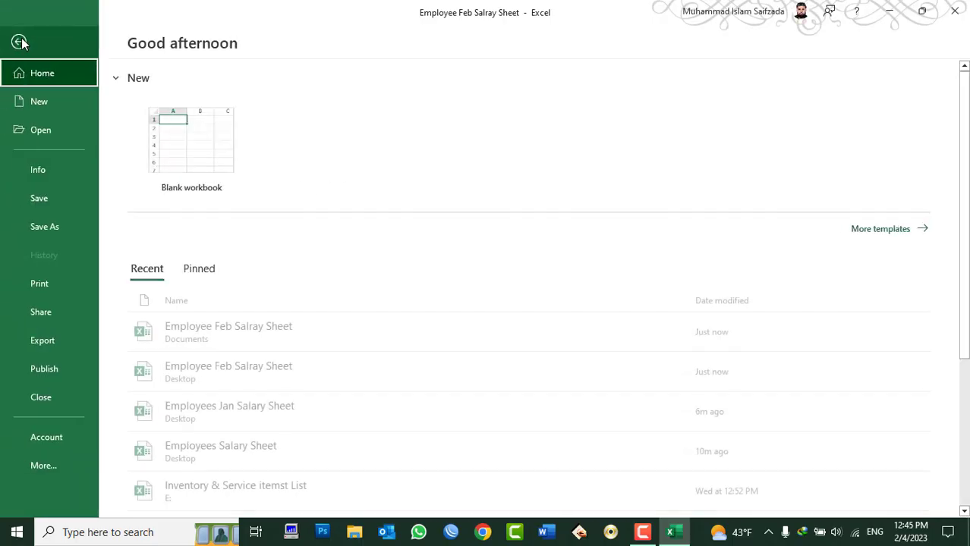
{"action": "left_click", "coordinate": [47, 226]}
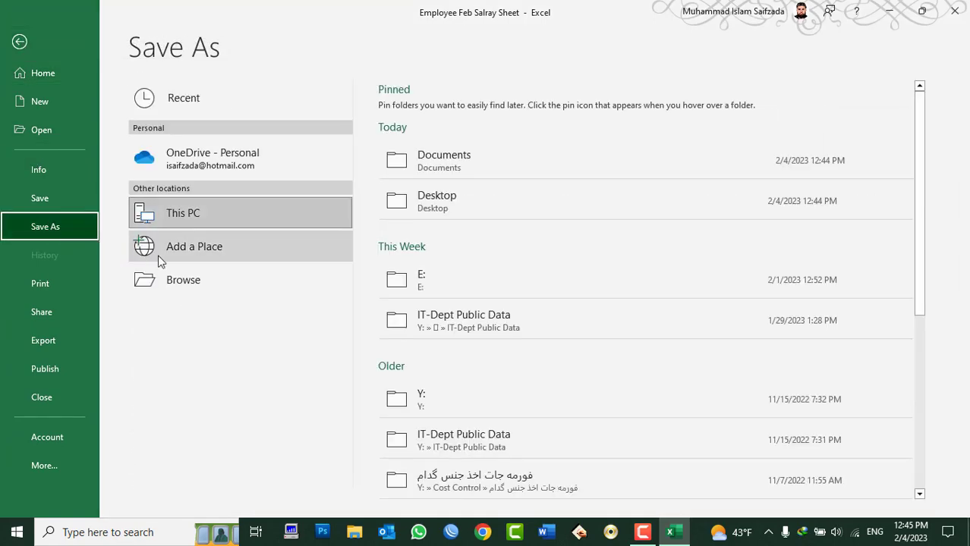
{"action": "left_click", "coordinate": [184, 280]}
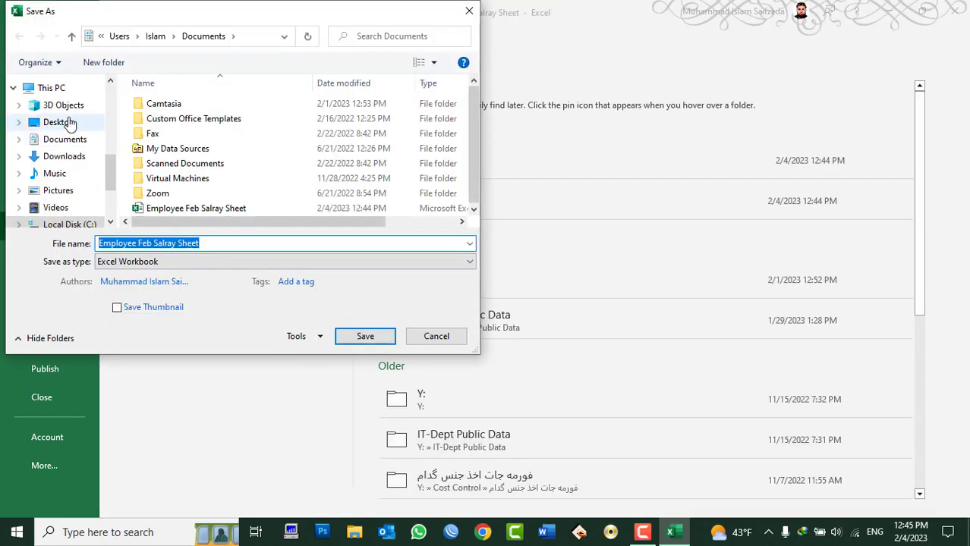
{"action": "left_click", "coordinate": [67, 122]}
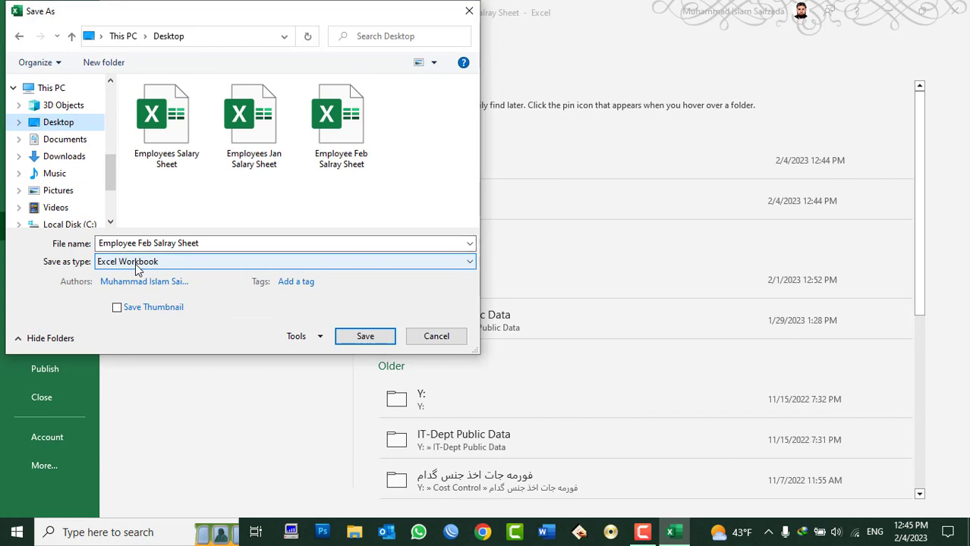
- Set and confirm passwords to open and to modify, then save, replacing the Desktop file
{"action": "left_click", "coordinate": [297, 338]}
{"action": "left_click", "coordinate": [328, 385]}
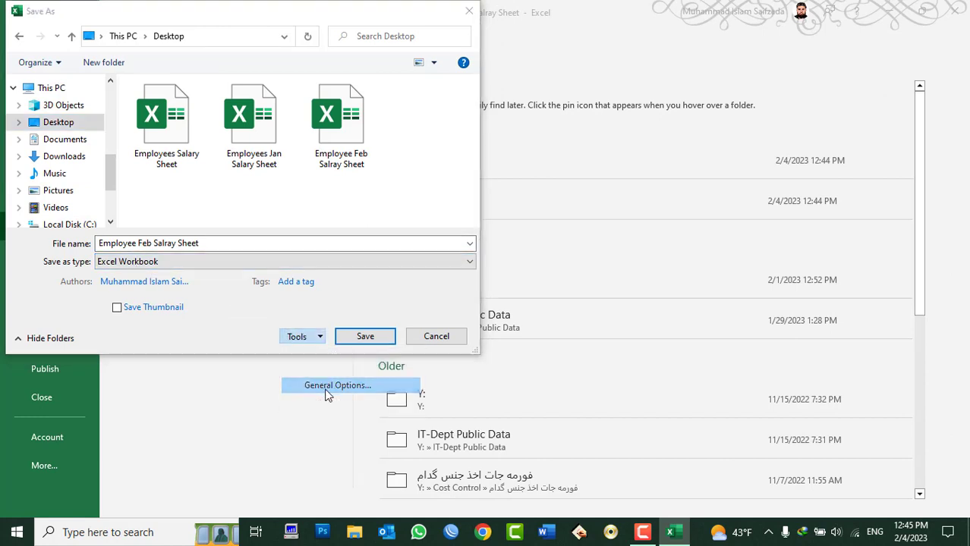
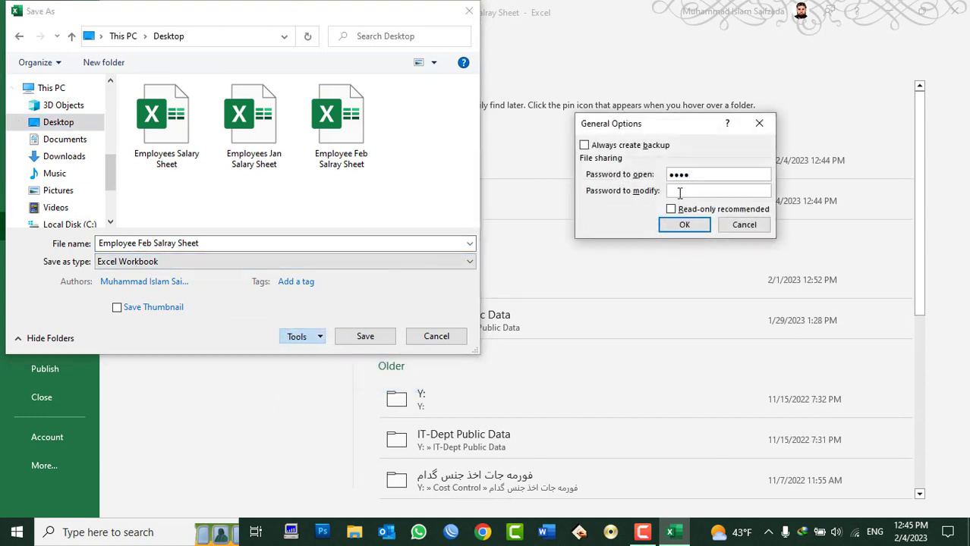
{"action": "left_click", "coordinate": [686, 223]}
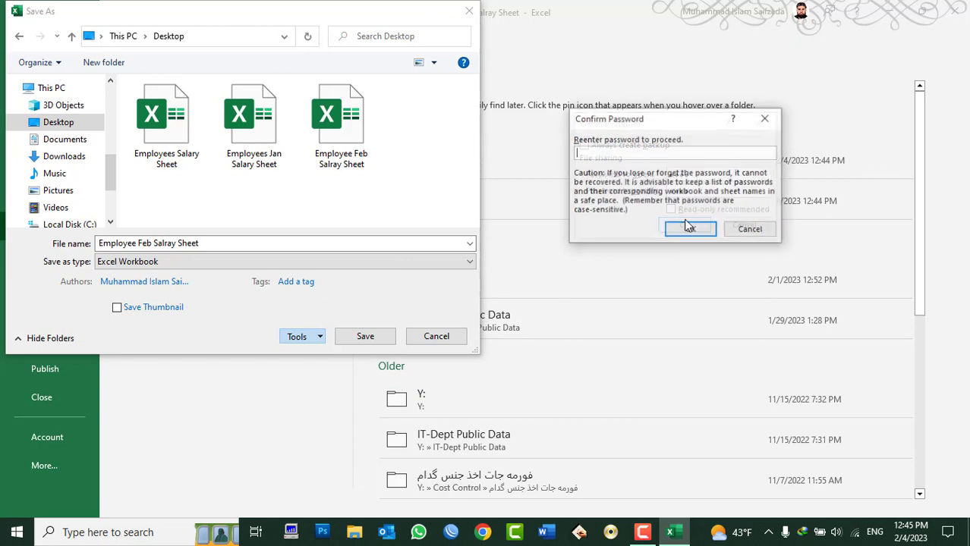
{"action": "left_click", "coordinate": [691, 230]}
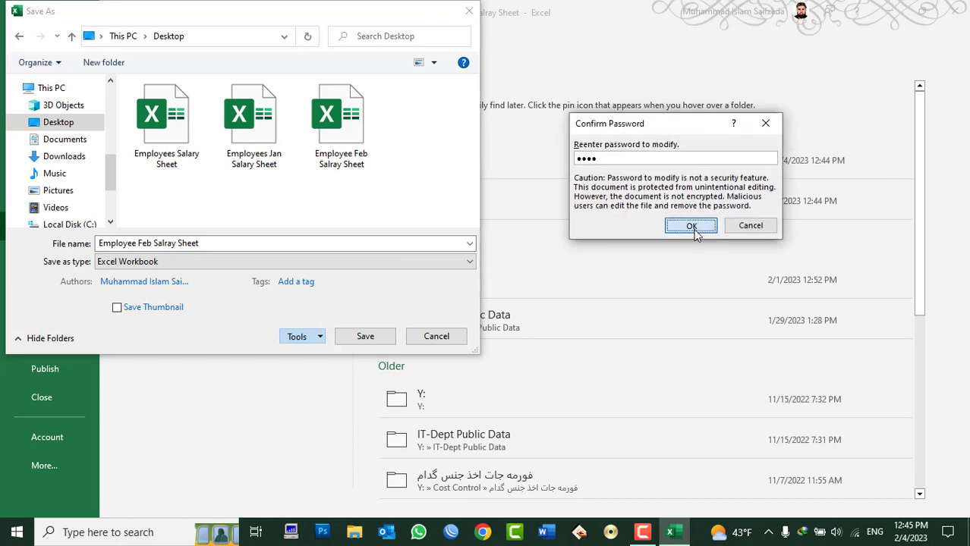
{"action": "left_click", "coordinate": [695, 229]}
{"action": "left_click", "coordinate": [383, 337]}
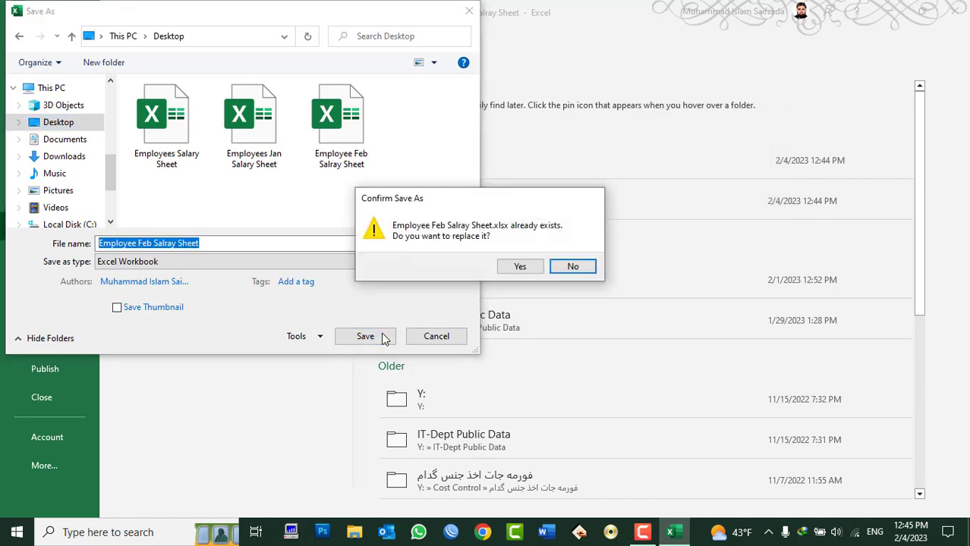
{"action": "left_click", "coordinate": [519, 266]}
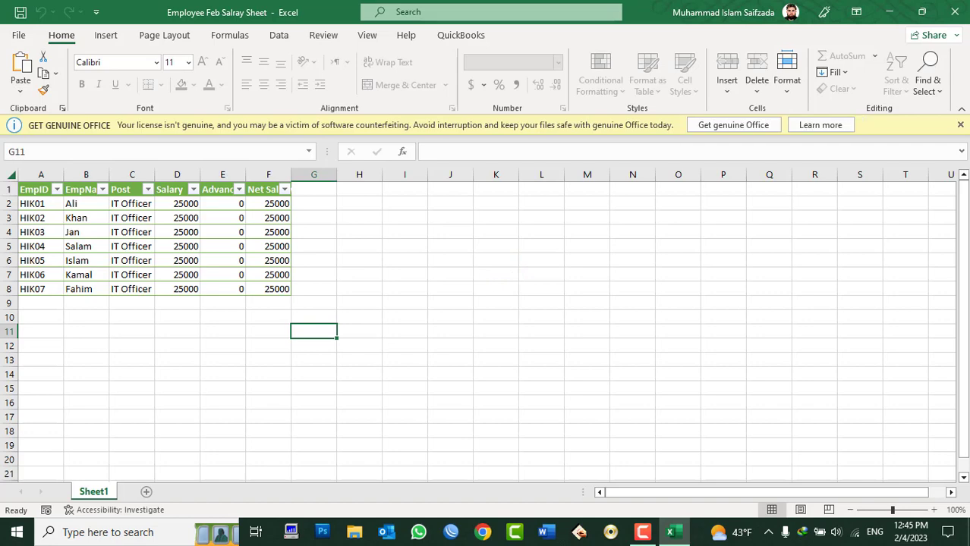
- Close Excel, try opening the Feb workbook, cancel its password prompt, and close Excel
{"action": "left_click", "coordinate": [956, 13]}
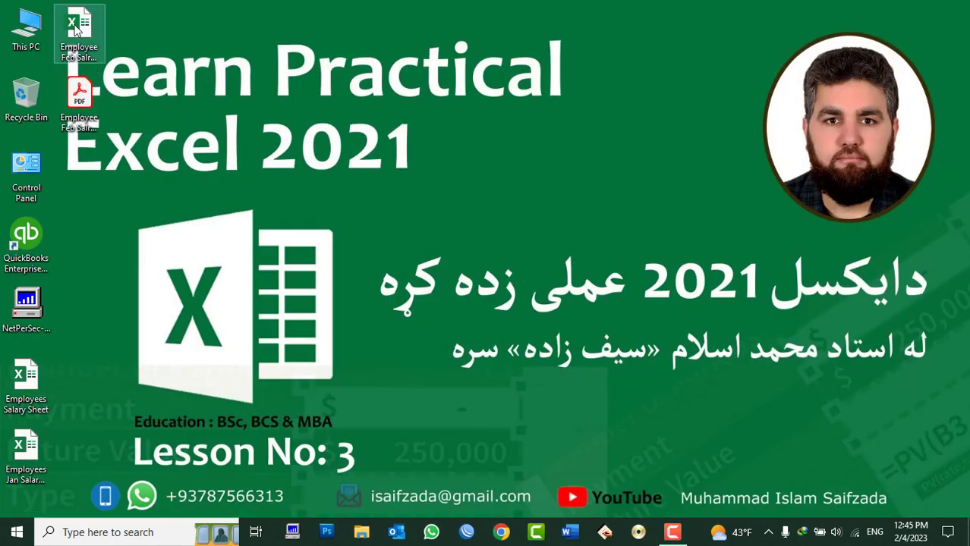
{"action": "double_click", "coordinate": [77, 27]}
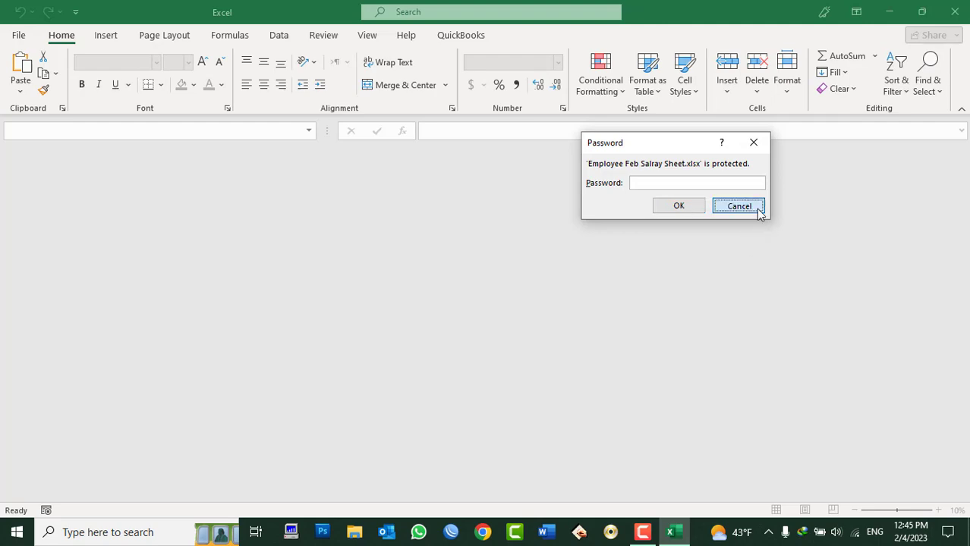
{"action": "left_click", "coordinate": [757, 206]}
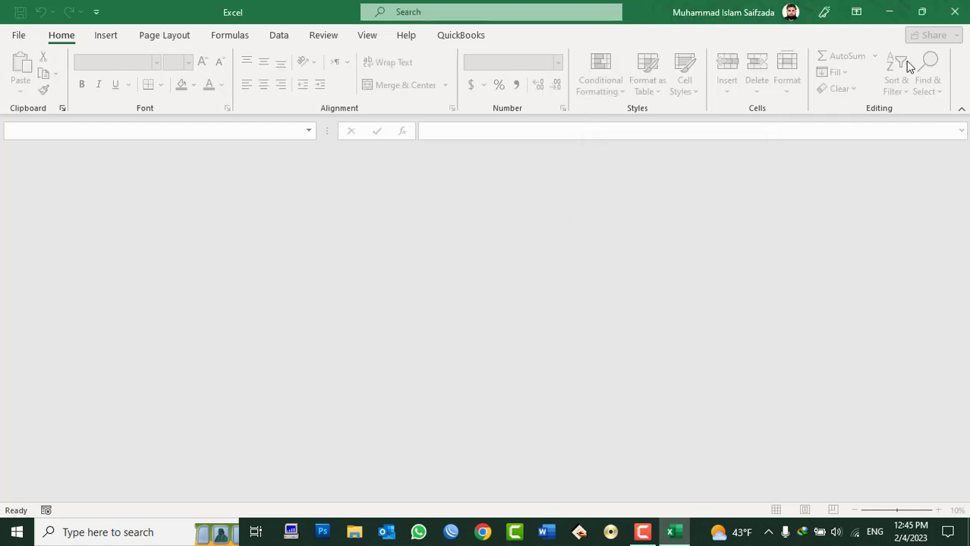
{"action": "left_click", "coordinate": [955, 11]}
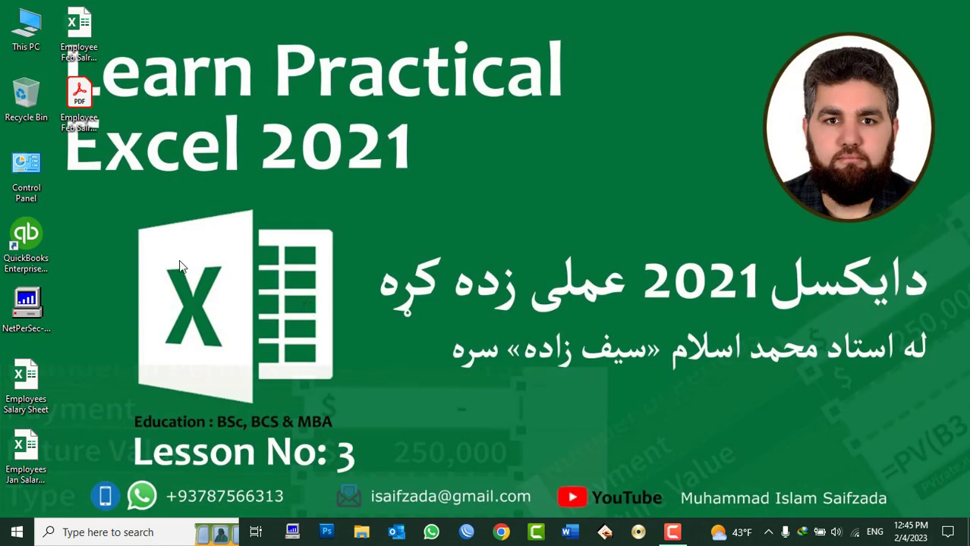
- Open Employees Jan Salary Sheet from the desktop, entering both passwords and retrying the write-access one
{"action": "double_click", "coordinate": [25, 454]}
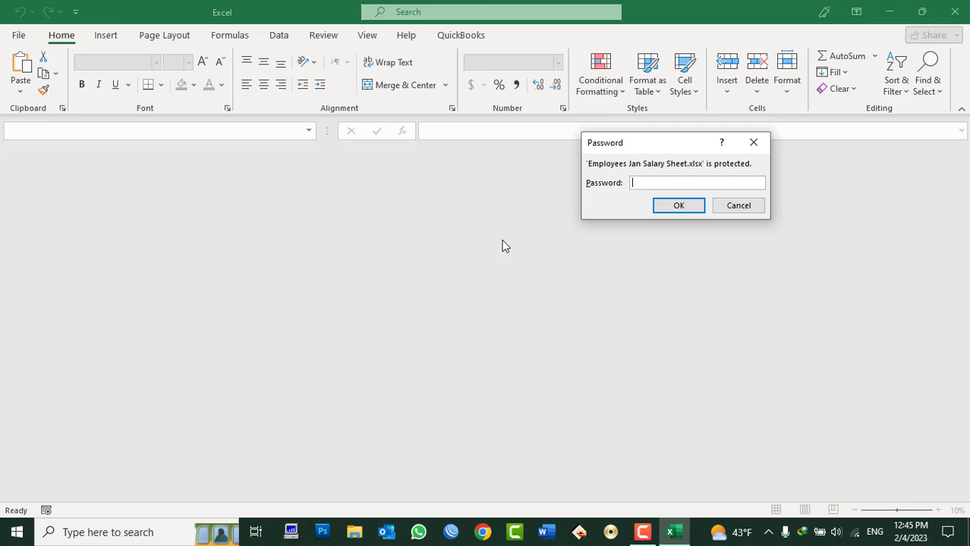
{"action": "type", "text": "2"}
{"action": "key", "text": "Return"}
{"action": "key", "text": "Return"}
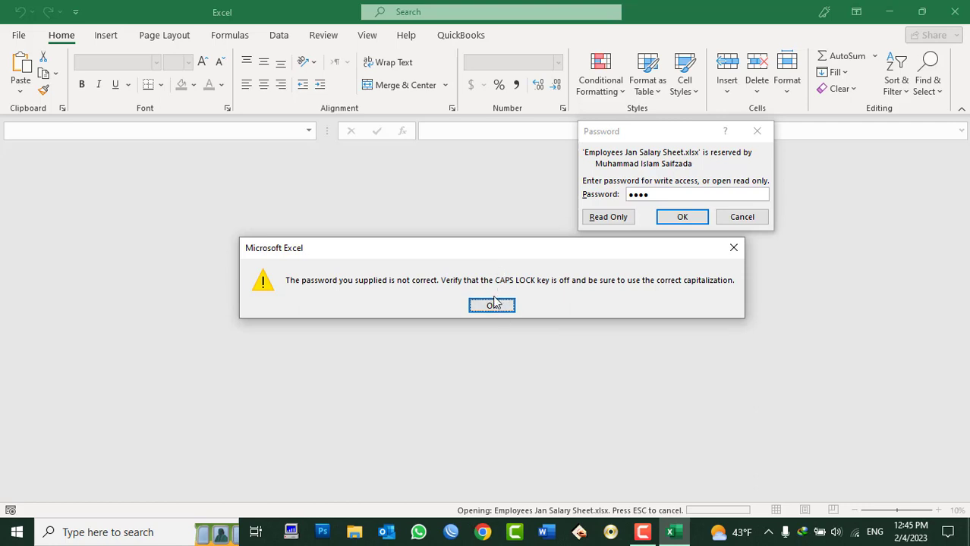
{"action": "left_click", "coordinate": [492, 304]}
{"action": "key", "text": "Return"}
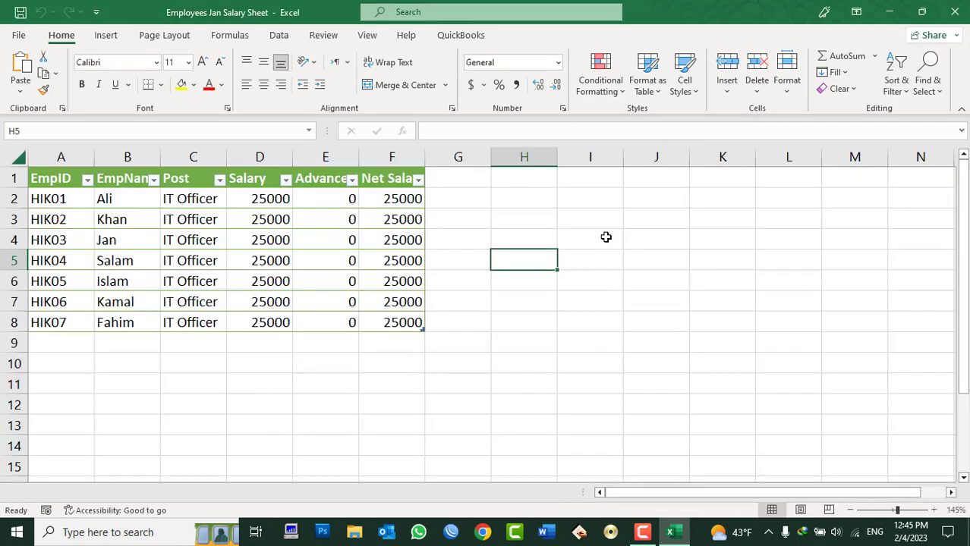
- Create a new blank Book1 workbook and cancel its Ctrl+S save prompt
{"action": "left_click", "coordinate": [534, 228]}
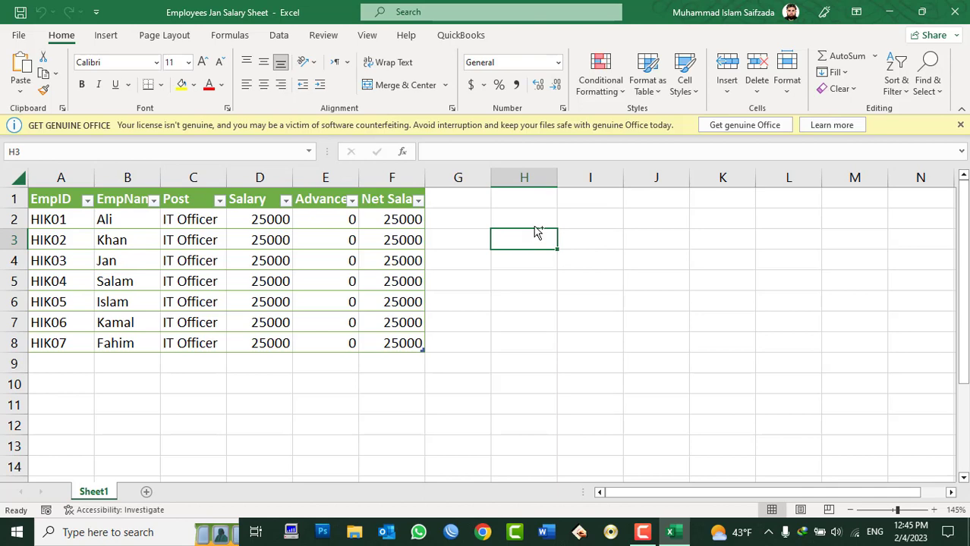
{"action": "key", "text": "ctrl+n"}
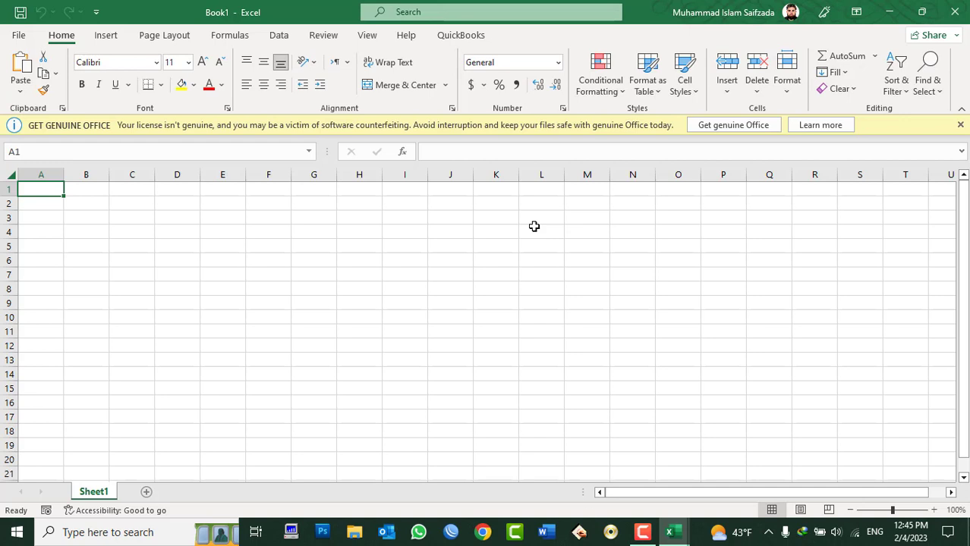
{"action": "key", "text": "ctrl+s"}
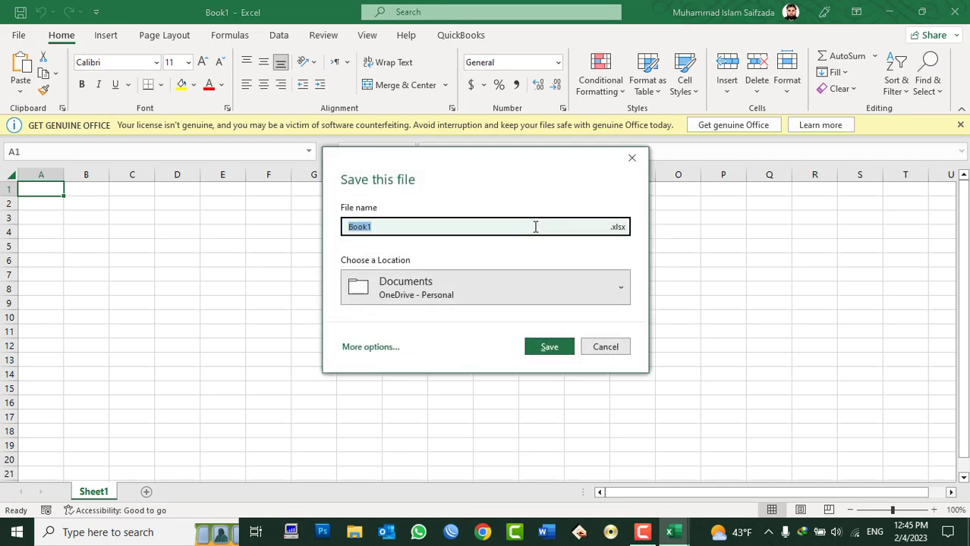
{"action": "left_click", "coordinate": [603, 347]}
- Select cell M13, cancel the F12 Save As dialog, and show the File start page
{"action": "left_click", "coordinate": [588, 360]}
{"action": "key", "text": "XF86MonBrightnessUp"}
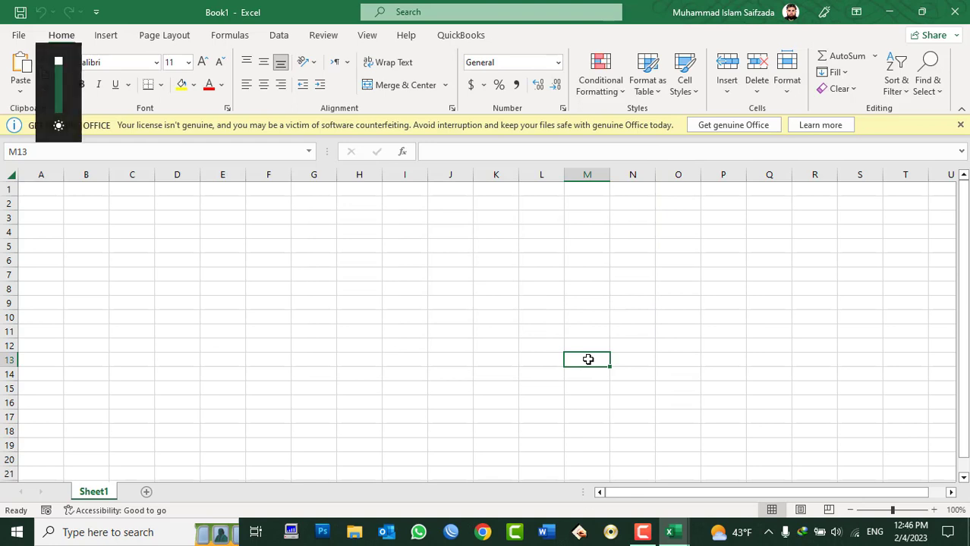
{"action": "key", "text": "F12"}
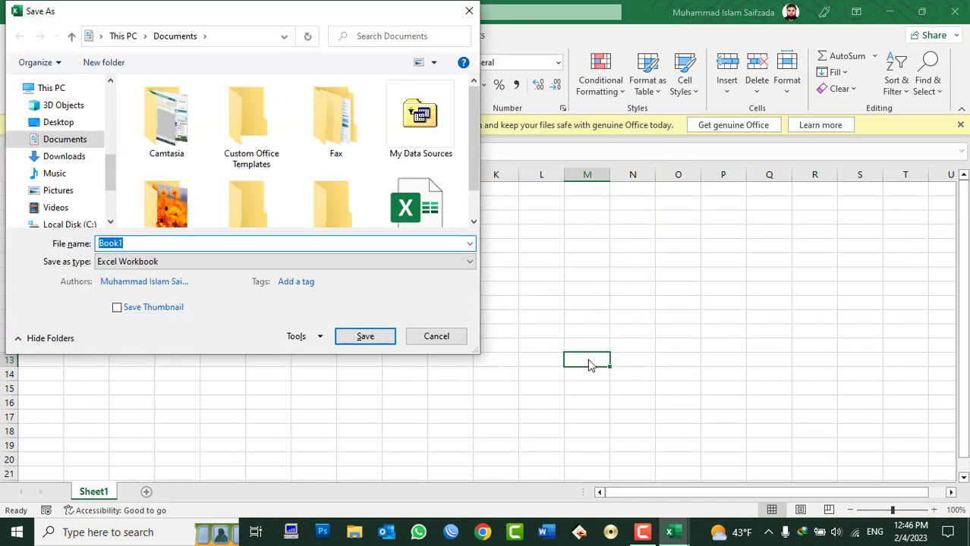
{"action": "left_click", "coordinate": [437, 336]}
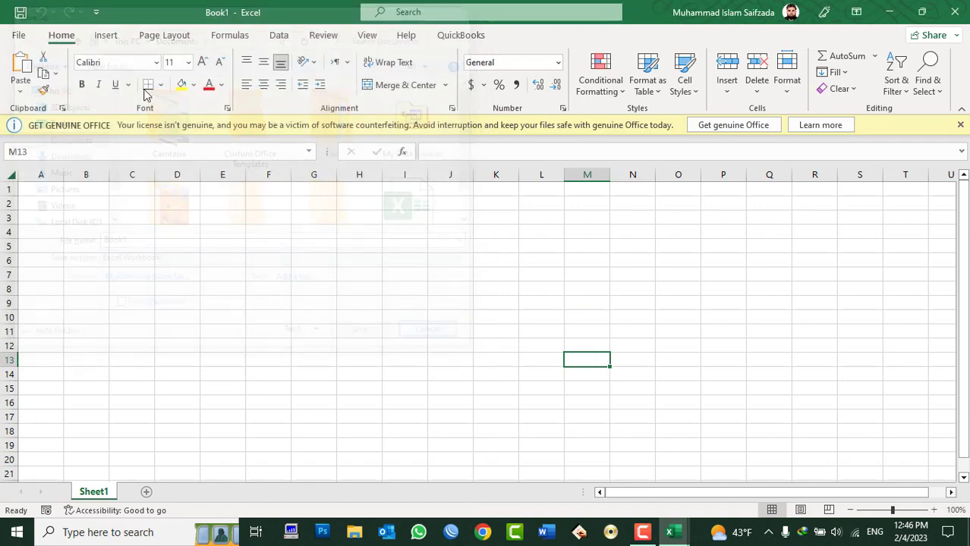
{"action": "left_click", "coordinate": [17, 35]}
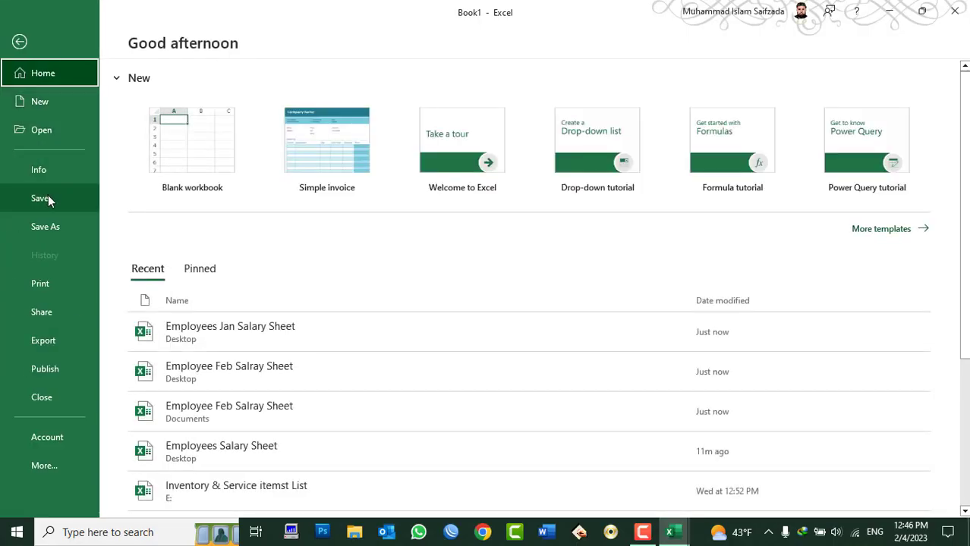